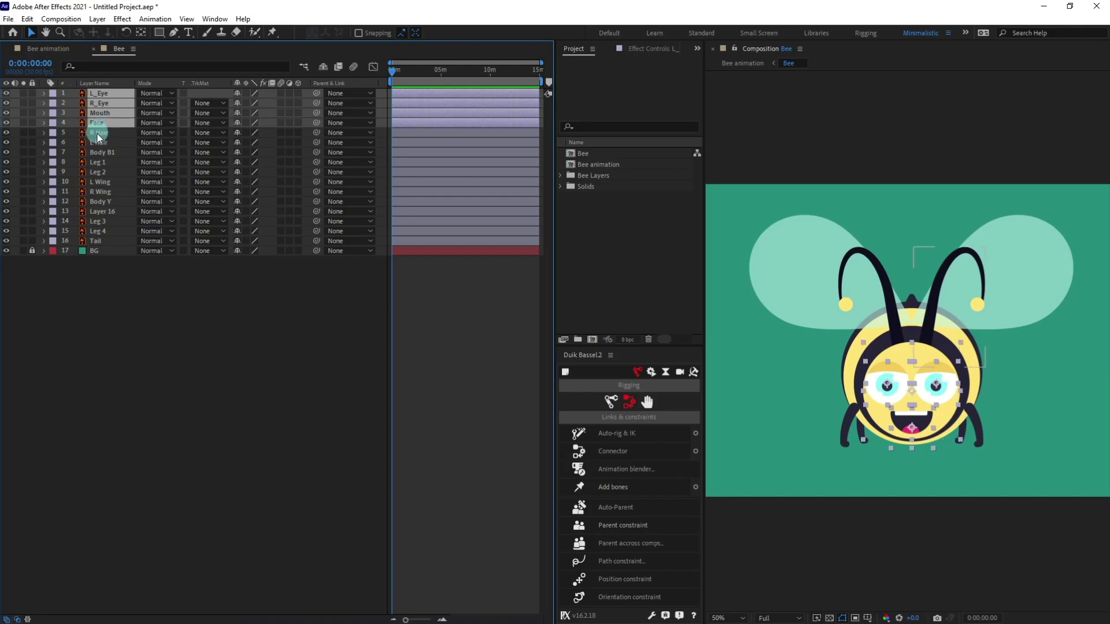
Pre-compose the eye, mouth, face and hair layers into a composition named Head and collapse its transformations
{"action": "left_click", "coordinate": [98, 144], "text": "ctrl"}
{"action": "right_click", "coordinate": [96, 143]}
{"action": "left_click", "coordinate": [151, 415]}
{"action": "type", "text": "Head"}
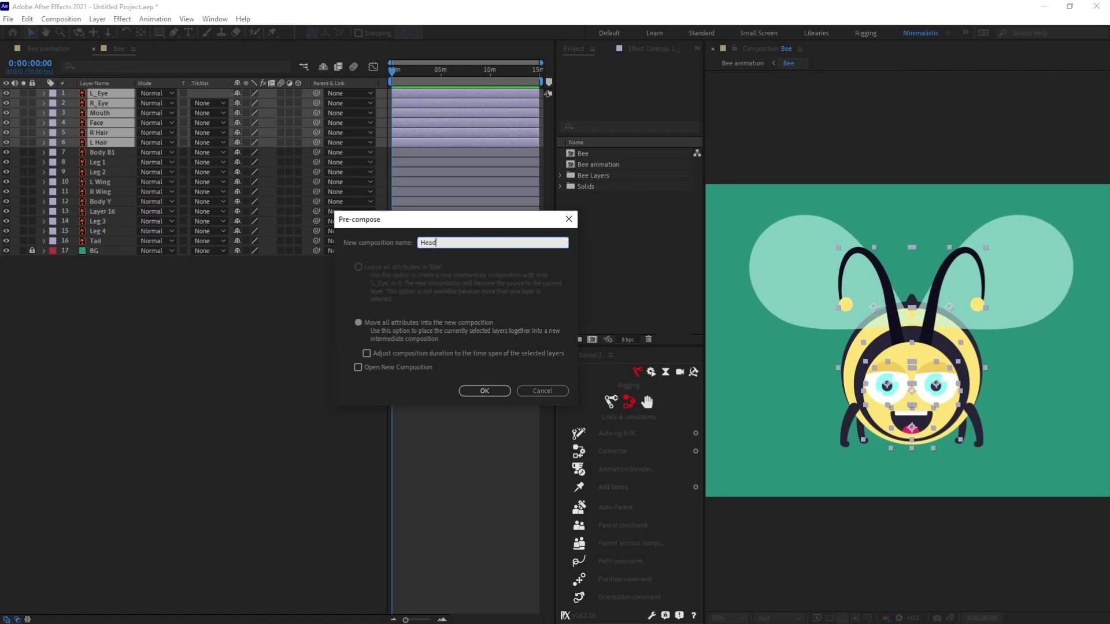
{"action": "key", "text": "Return"}
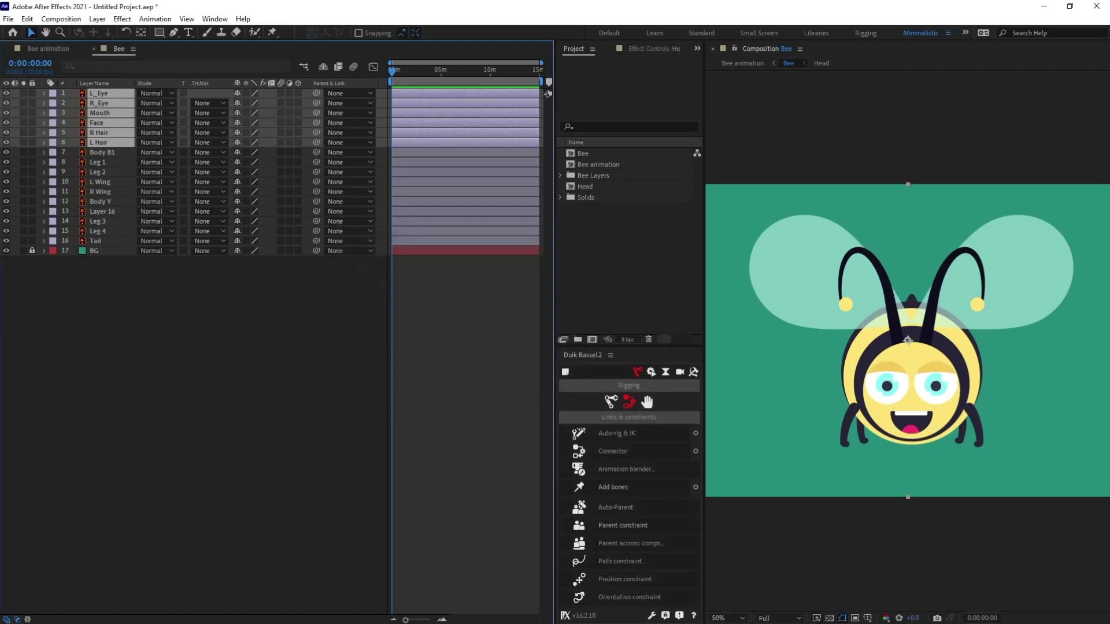
{"action": "left_click", "coordinate": [247, 93]}
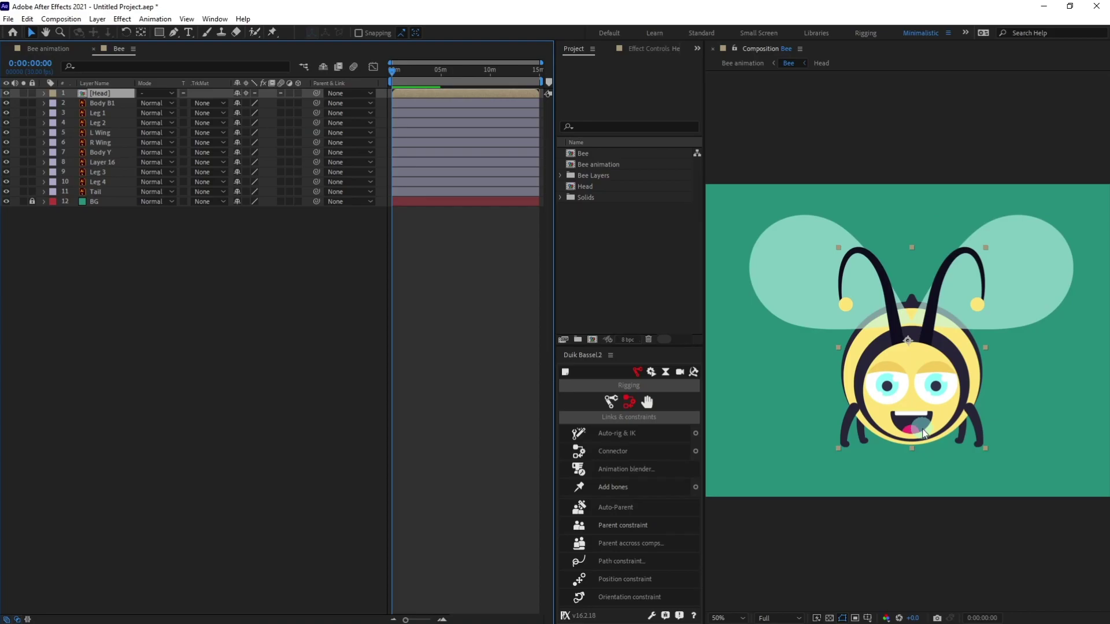
Move the Head layer's anchor point down to the bee's mouth
{"action": "key", "text": "y"}
{"action": "left_click_drag", "start_coordinate": [912, 342], "coordinate": [913, 419]}
{"action": "left_click", "coordinate": [168, 310]}
Parent the Head layer to Body B1
{"action": "left_click", "coordinate": [104, 105]}
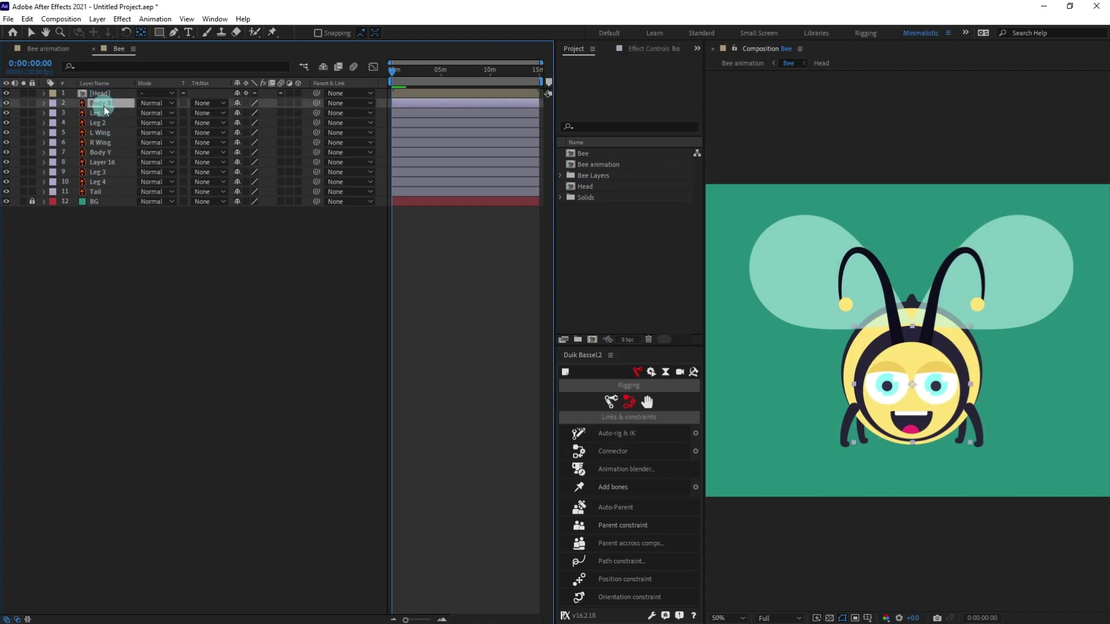
{"action": "left_click", "coordinate": [116, 94]}
{"action": "left_click_drag", "start_coordinate": [316, 93], "coordinate": [116, 104]}
{"action": "left_click", "coordinate": [137, 108]}
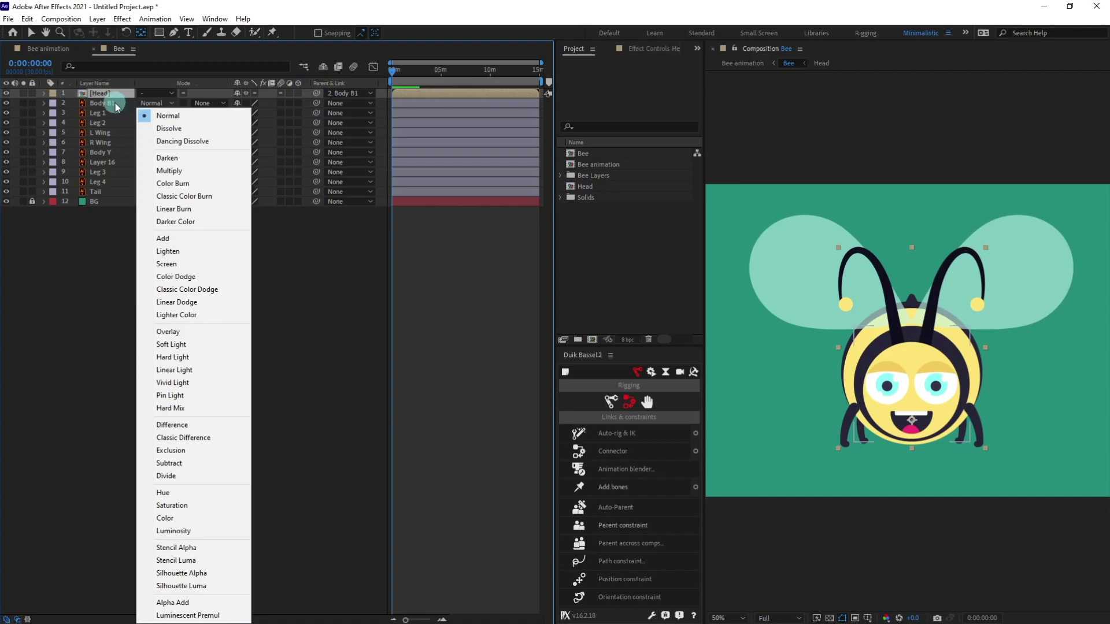
Try moving the Body B1 layer slightly sideways in the composition and undo the move
{"action": "left_click", "coordinate": [108, 103]}
{"action": "left_click_drag", "start_coordinate": [917, 335], "coordinate": [926, 335]}
{"action": "key", "text": "ctrl+z"}
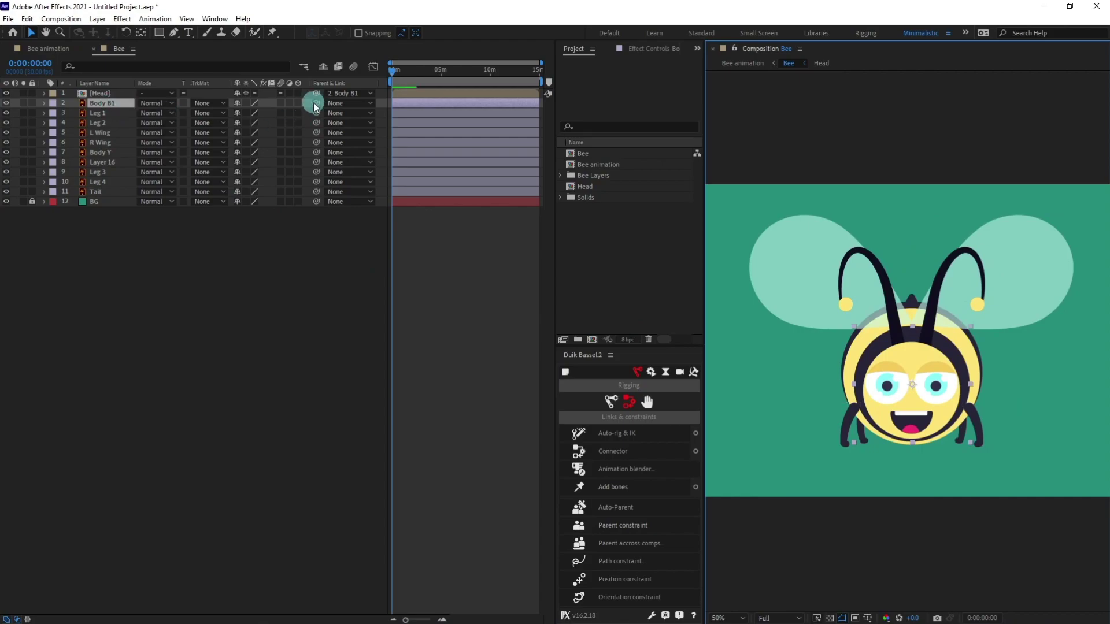
Parent the Body B1 layer to Body Y and rename Layer 16 as Body B2
{"action": "left_click_drag", "start_coordinate": [319, 108], "coordinate": [102, 155]}
{"action": "left_click", "coordinate": [102, 155]}
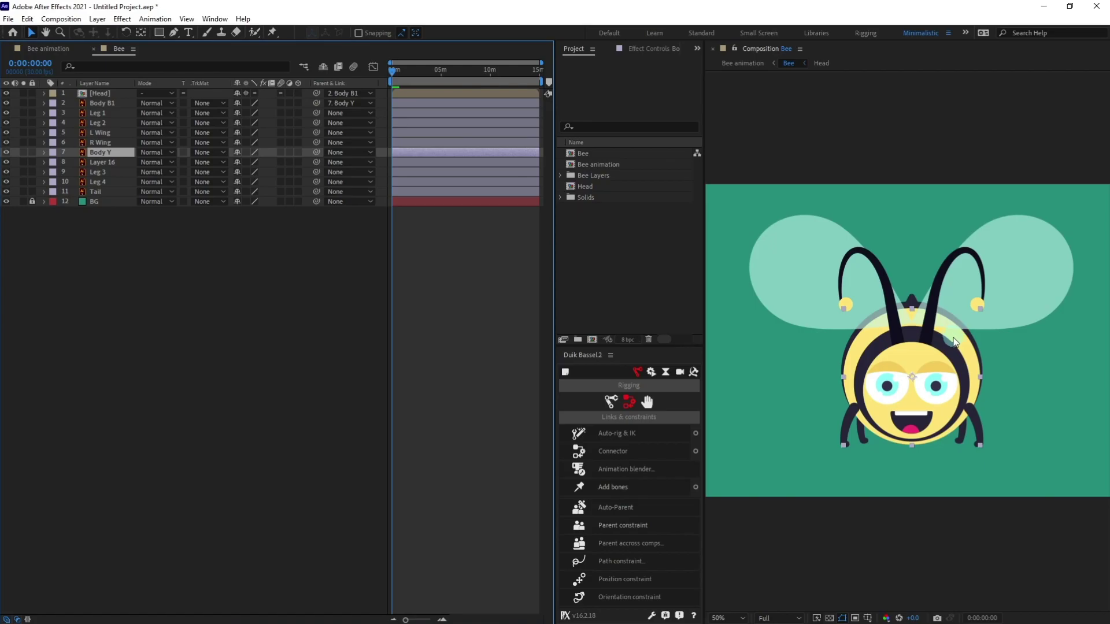
{"action": "left_click", "coordinate": [101, 162]}
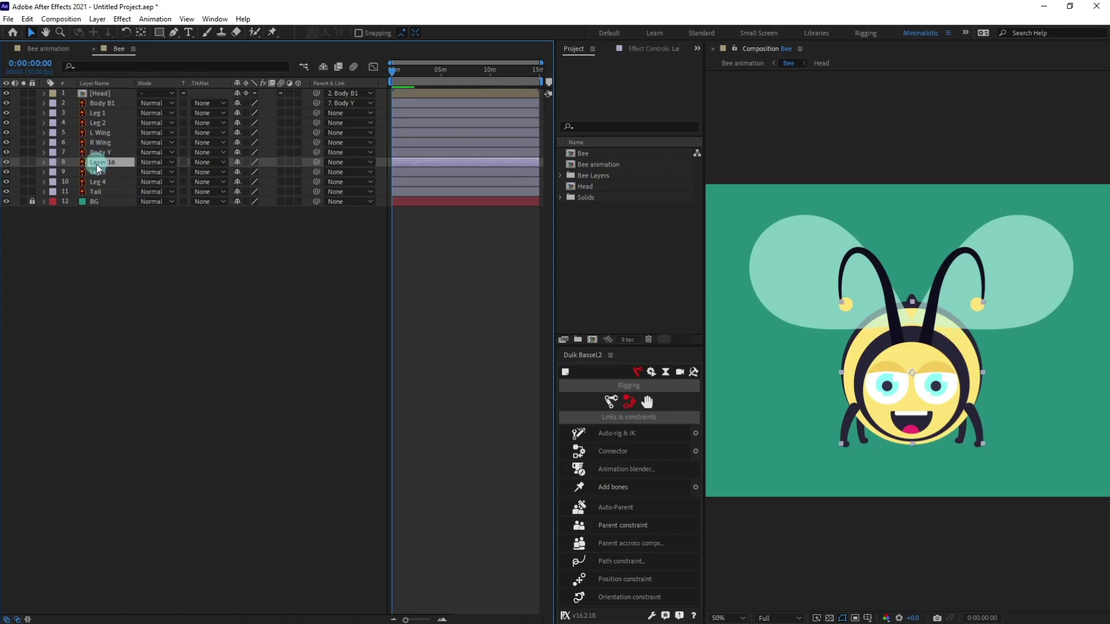
{"action": "key", "text": "Return"}
{"action": "type", "text": "Body B2"}
{"action": "key", "text": "Return"}
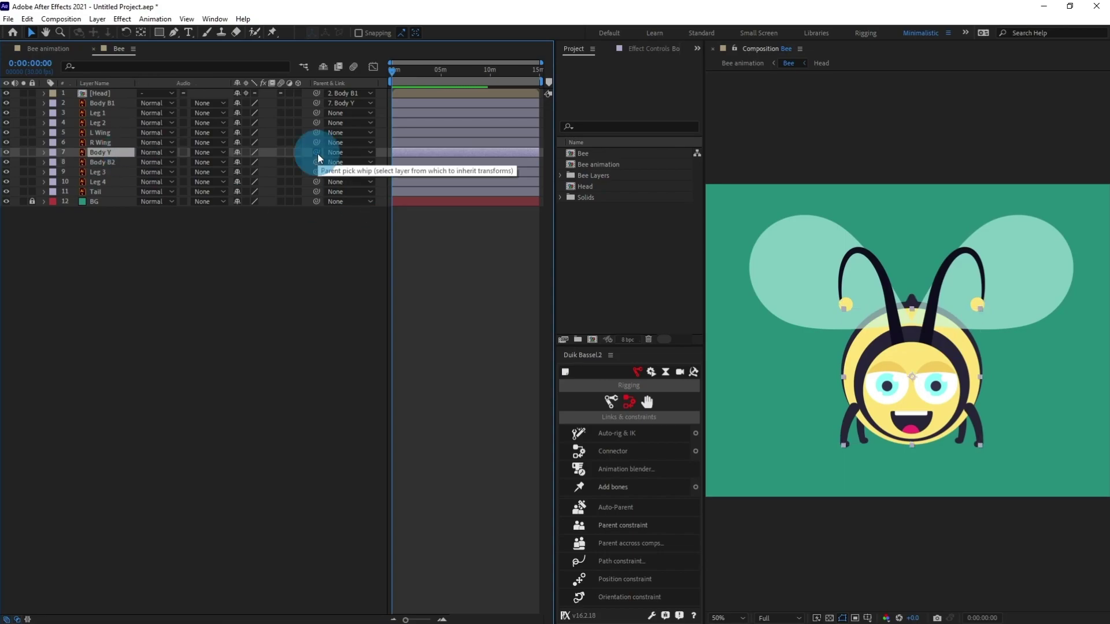
Parent the Body Y and Tail layers to Body B2
{"action": "left_click", "coordinate": [309, 163]}
{"action": "left_click_drag", "start_coordinate": [309, 168], "coordinate": [122, 169]}
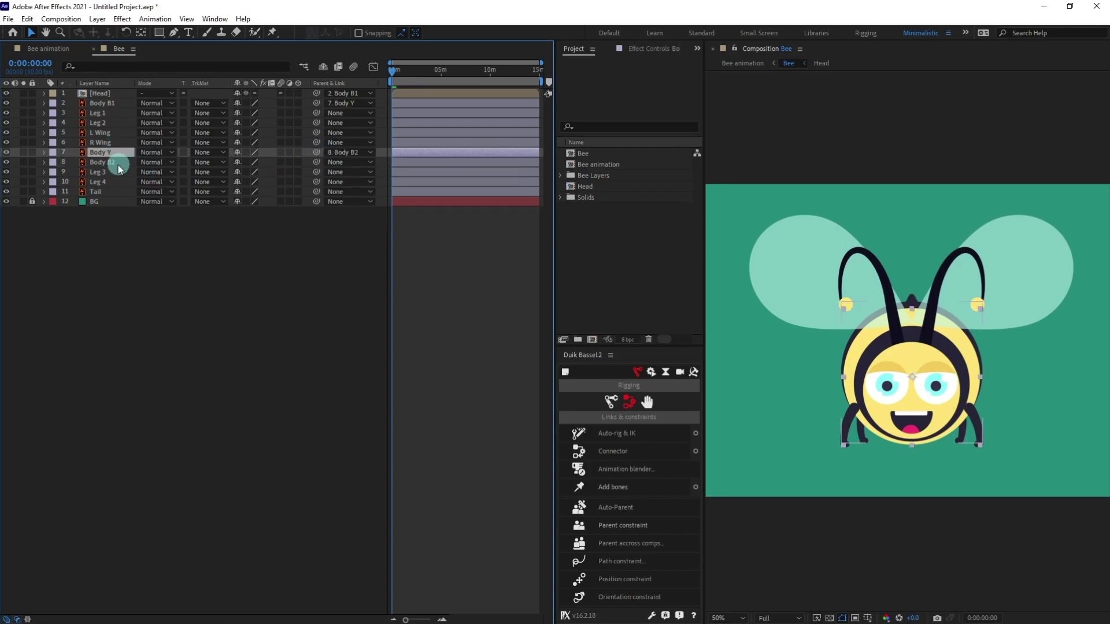
{"action": "left_click", "coordinate": [108, 162]}
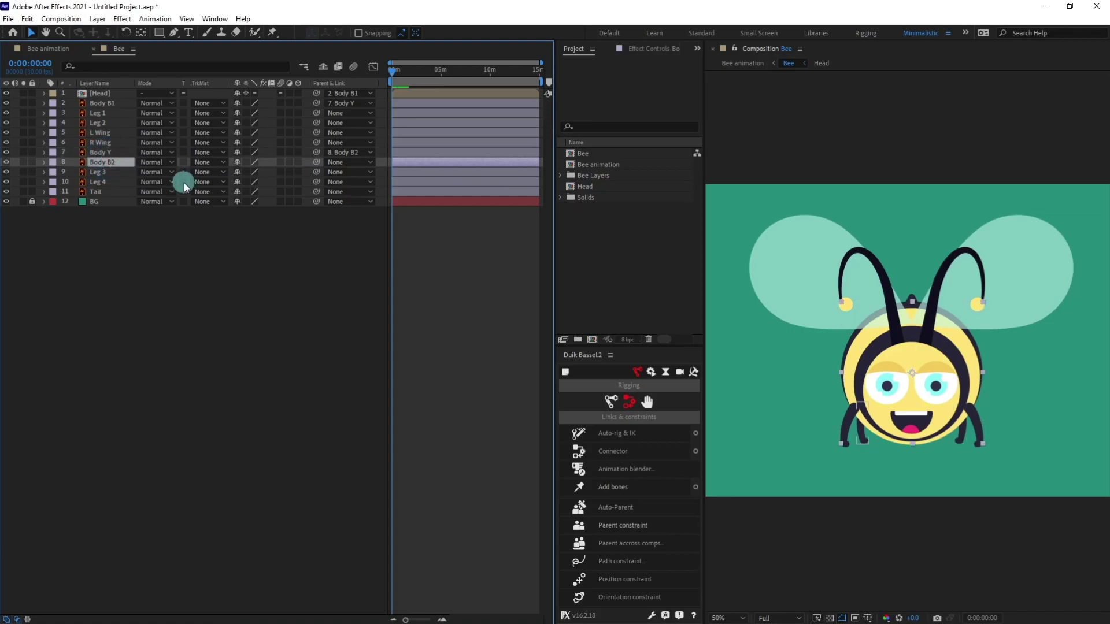
{"action": "left_click", "coordinate": [96, 192]}
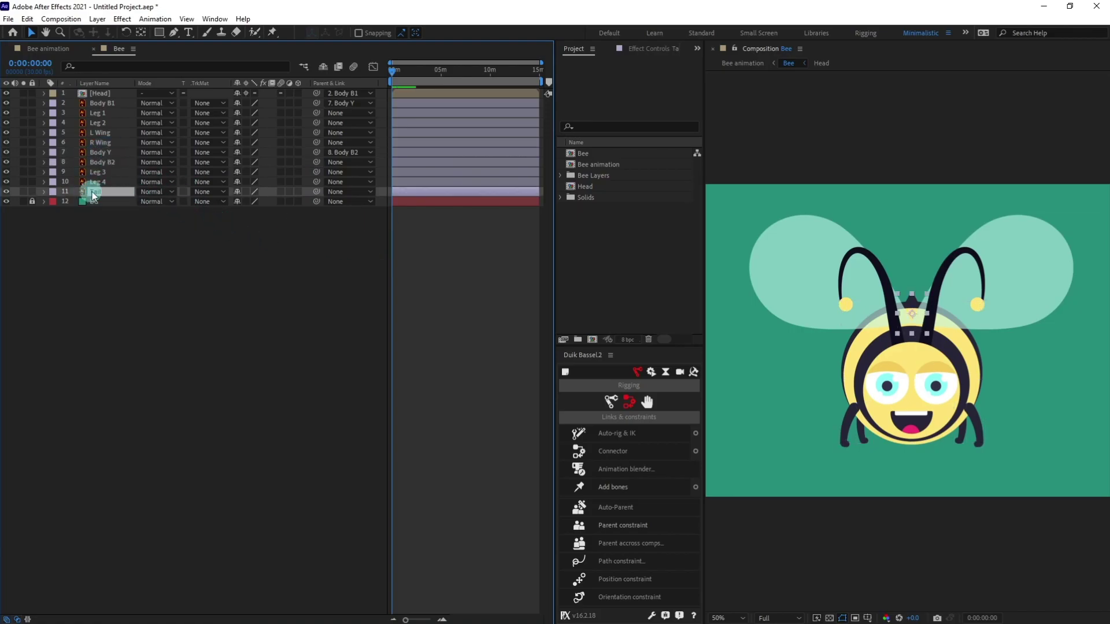
{"action": "left_click_drag", "start_coordinate": [316, 197], "coordinate": [128, 162]}
Parent the Leg 3 and Leg 4 layers together to Body B2
{"action": "left_click", "coordinate": [105, 172]}
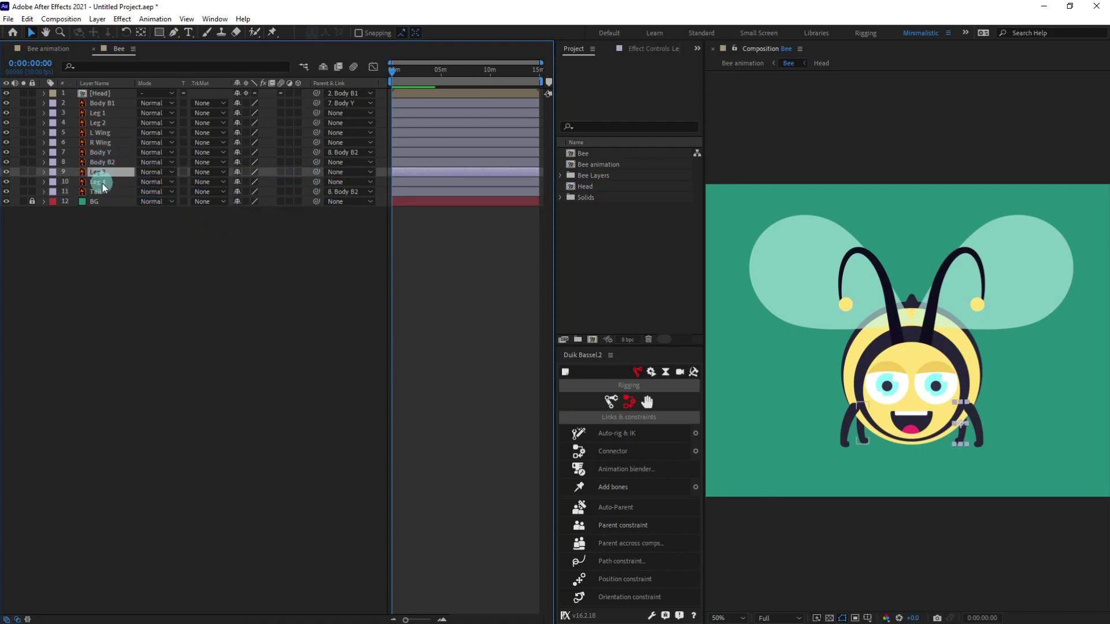
{"action": "left_click", "coordinate": [101, 183], "text": "ctrl"}
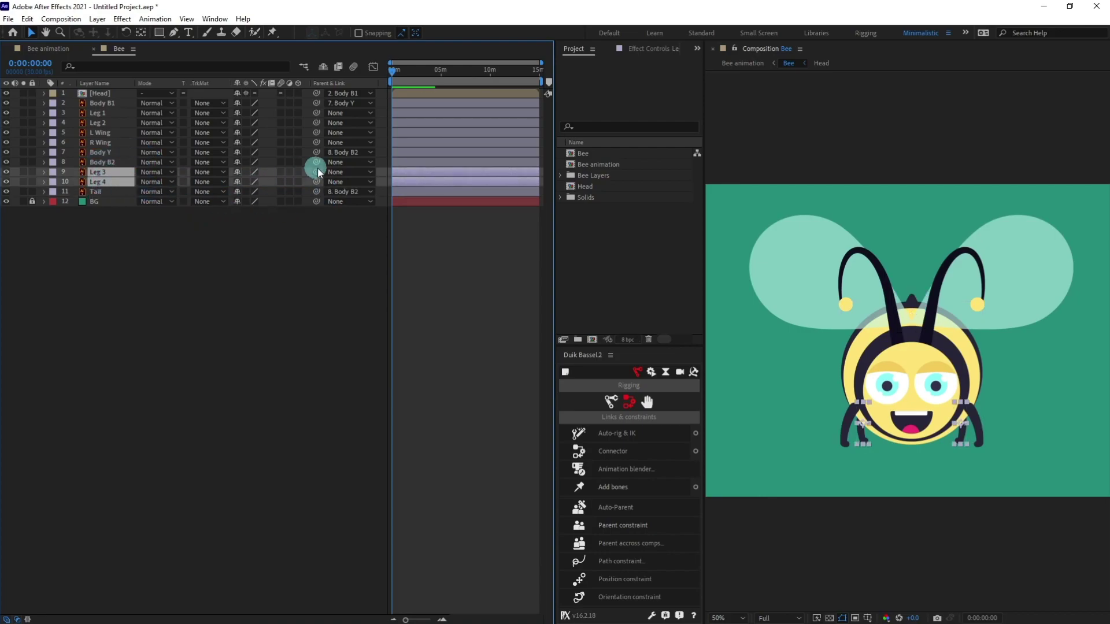
{"action": "left_click_drag", "start_coordinate": [317, 172], "coordinate": [108, 163]}
{"action": "left_click", "coordinate": [128, 162]}
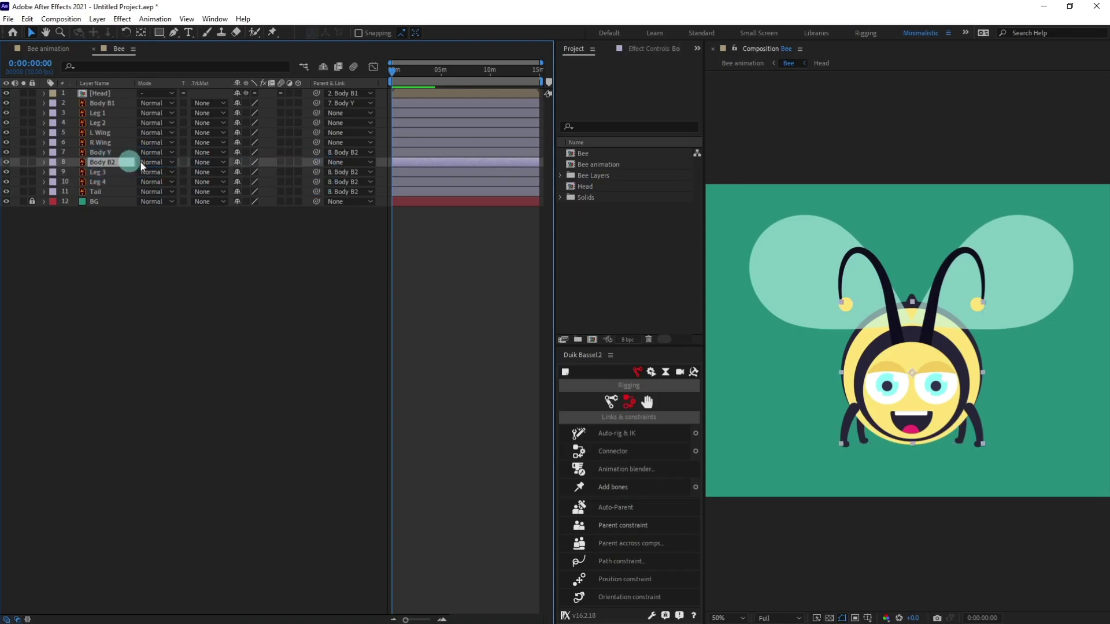
Parent the Leg 1 and Leg 2 layers together to Body Y
{"action": "left_click", "coordinate": [101, 114]}
{"action": "left_click", "coordinate": [103, 122], "text": "ctrl"}
{"action": "left_click_drag", "start_coordinate": [316, 122], "coordinate": [106, 153]}
{"action": "left_click", "coordinate": [106, 152]}
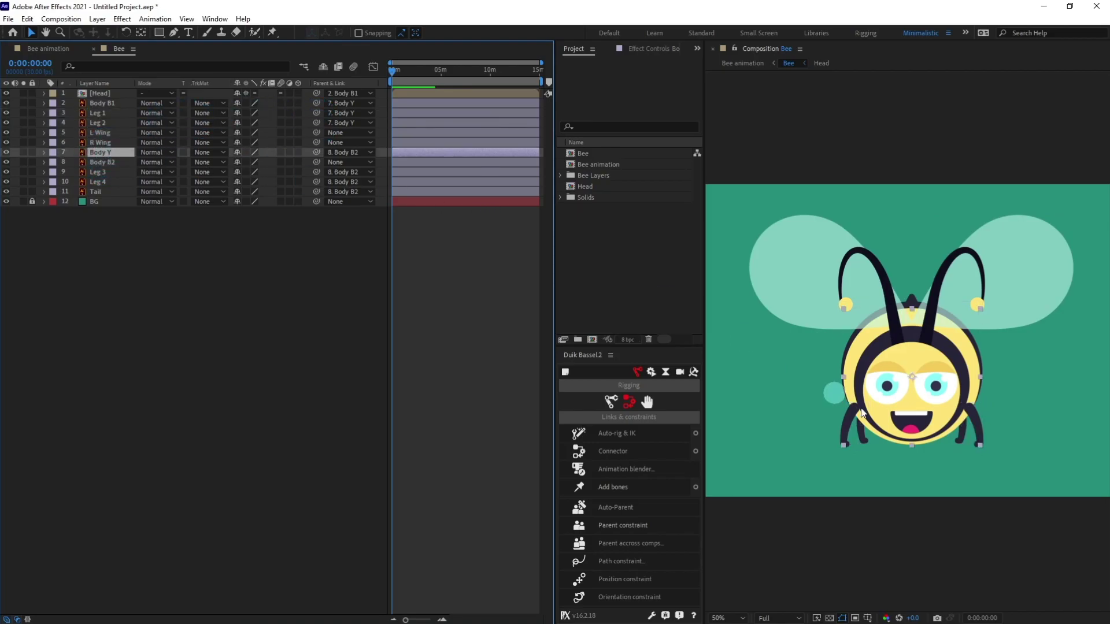
{"action": "left_click", "coordinate": [106, 152]}
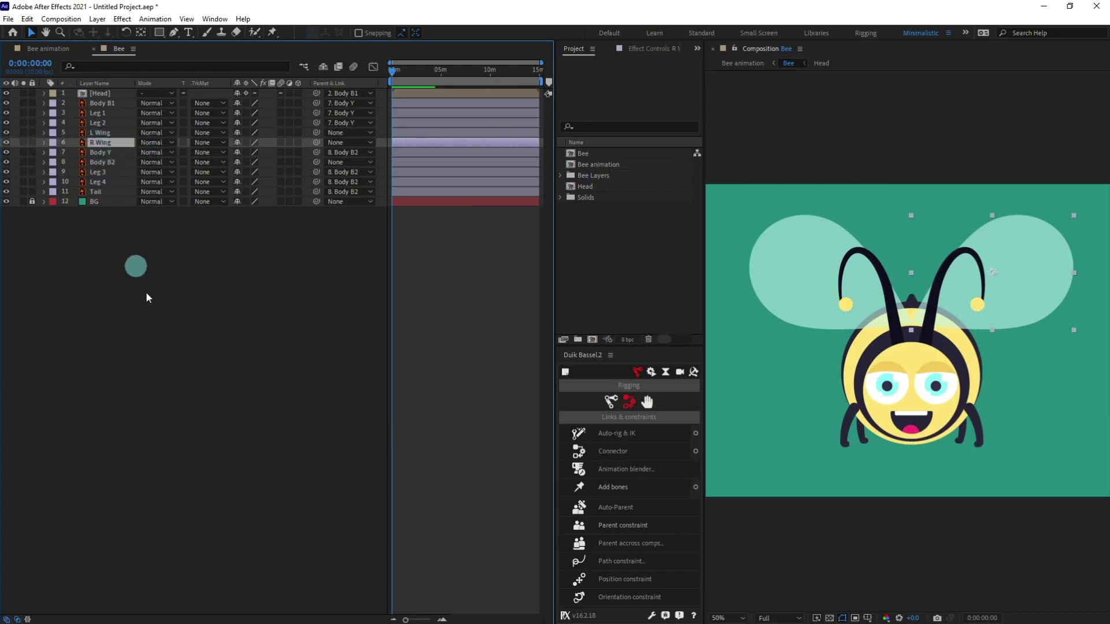
{"action": "left_click", "coordinate": [162, 328]}
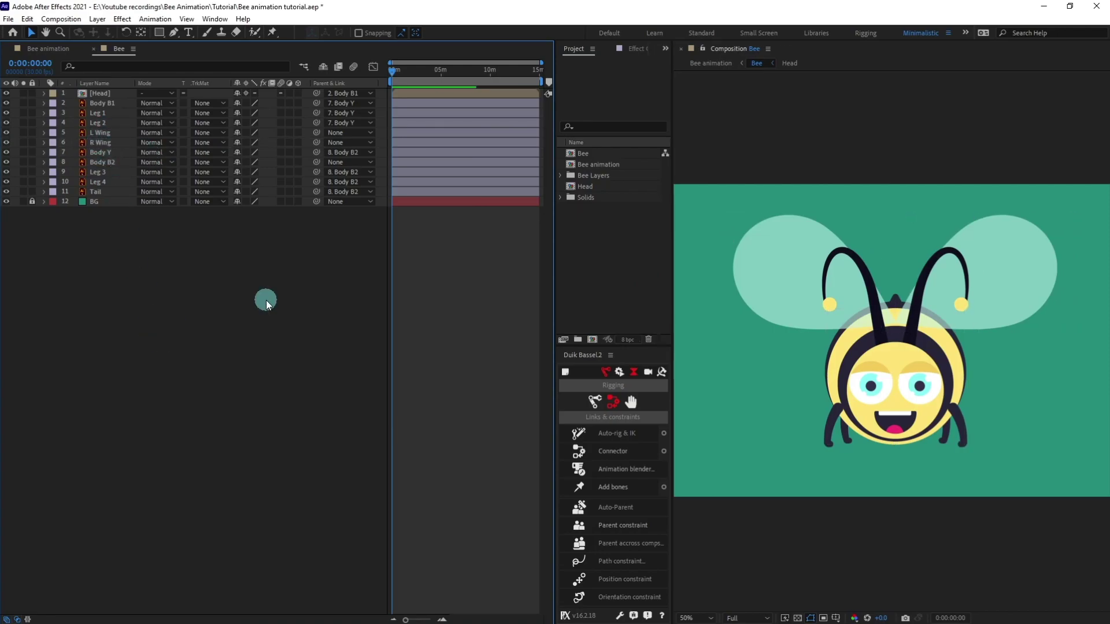
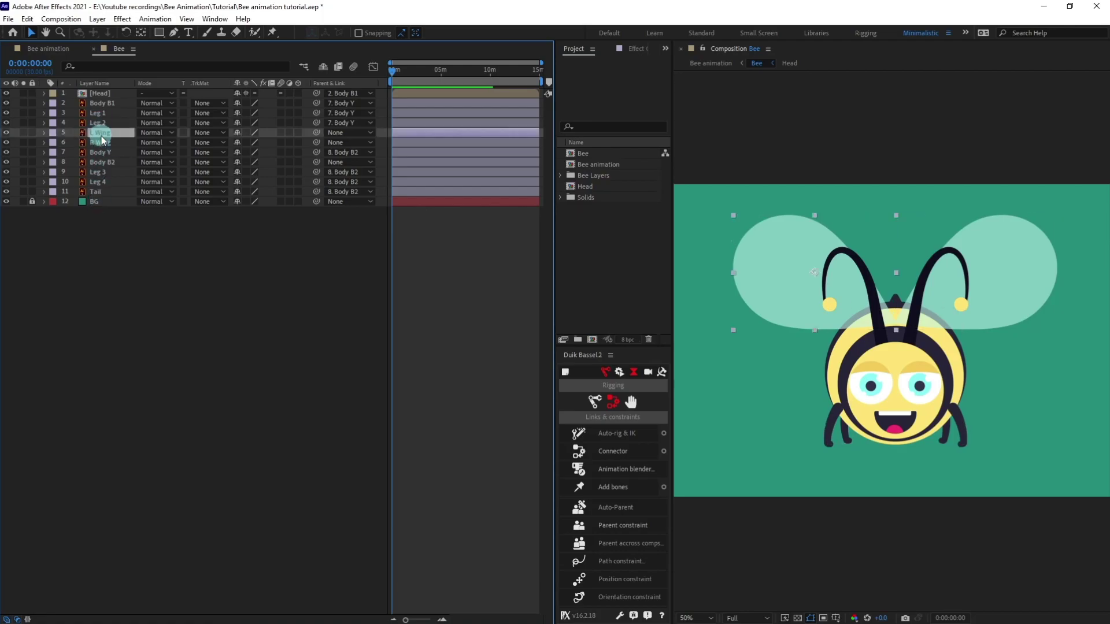
Pre-compose the L Wing layer as Wing 1, leaving all attributes in the Bee composition
{"action": "left_click", "coordinate": [157, 408]}
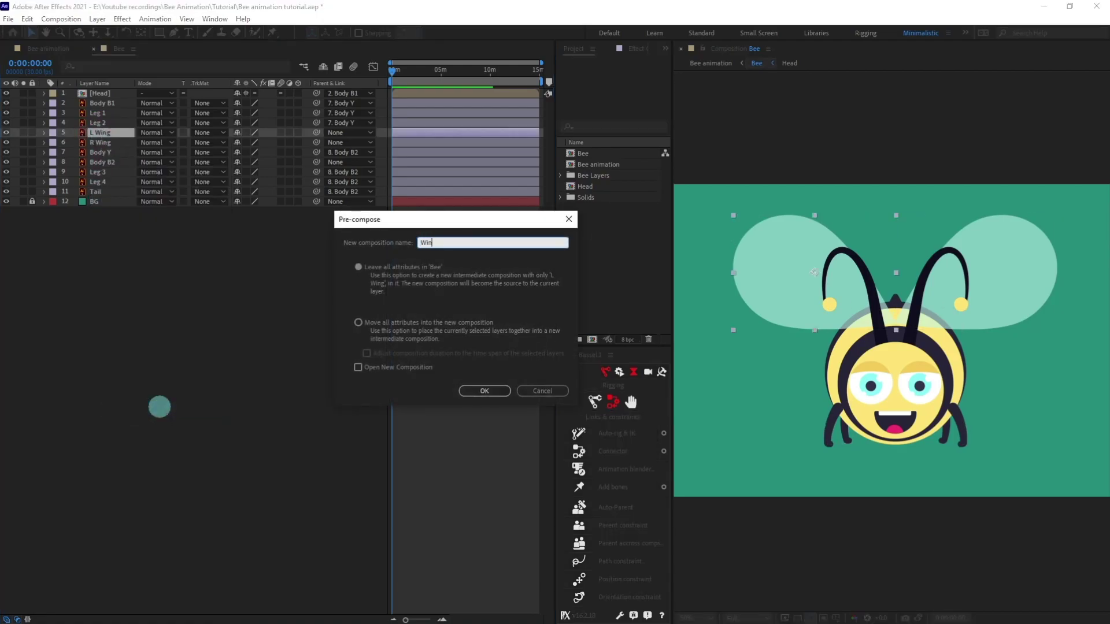
{"action": "type", "text": "Wing 1"}
{"action": "key", "text": "Return"}
Open the Wing 1 composition and enlarge it to about 1719 x 1211 px with the aspect ratio locked
{"action": "double_click", "coordinate": [101, 132]}
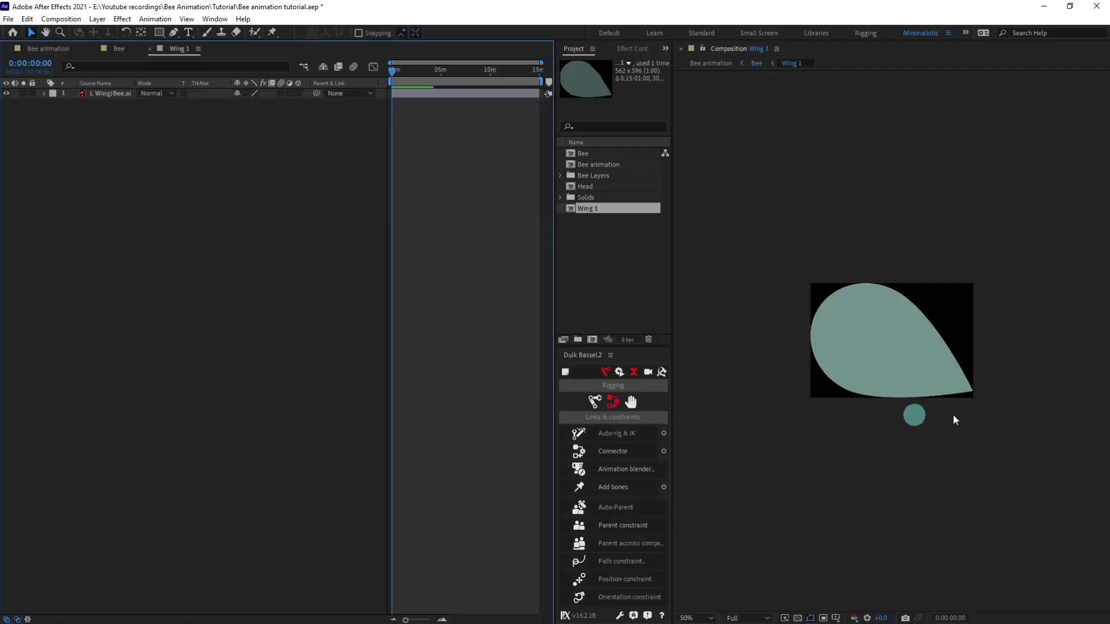
{"action": "key", "text": "period"}
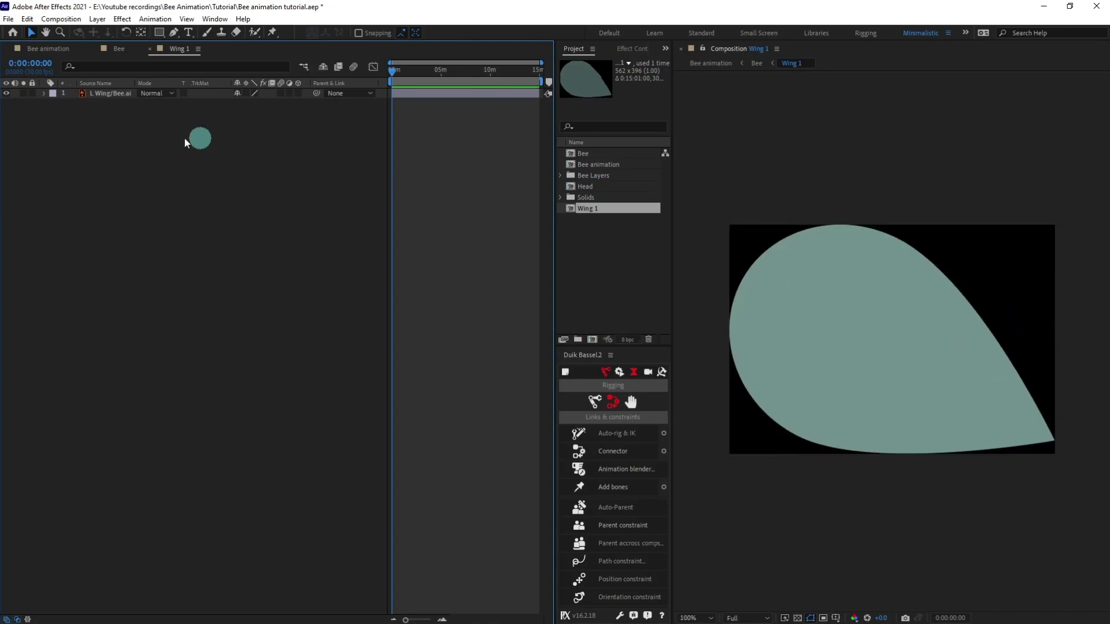
{"action": "left_click", "coordinate": [61, 19]}
{"action": "left_click", "coordinate": [87, 49]}
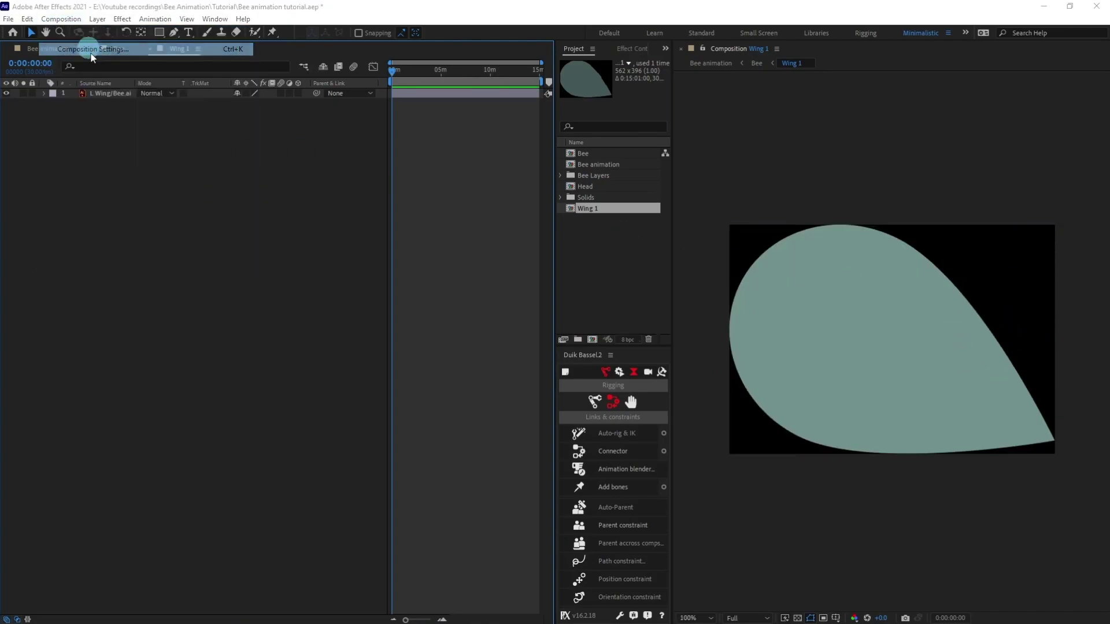
{"action": "left_click", "coordinate": [225, 216]}
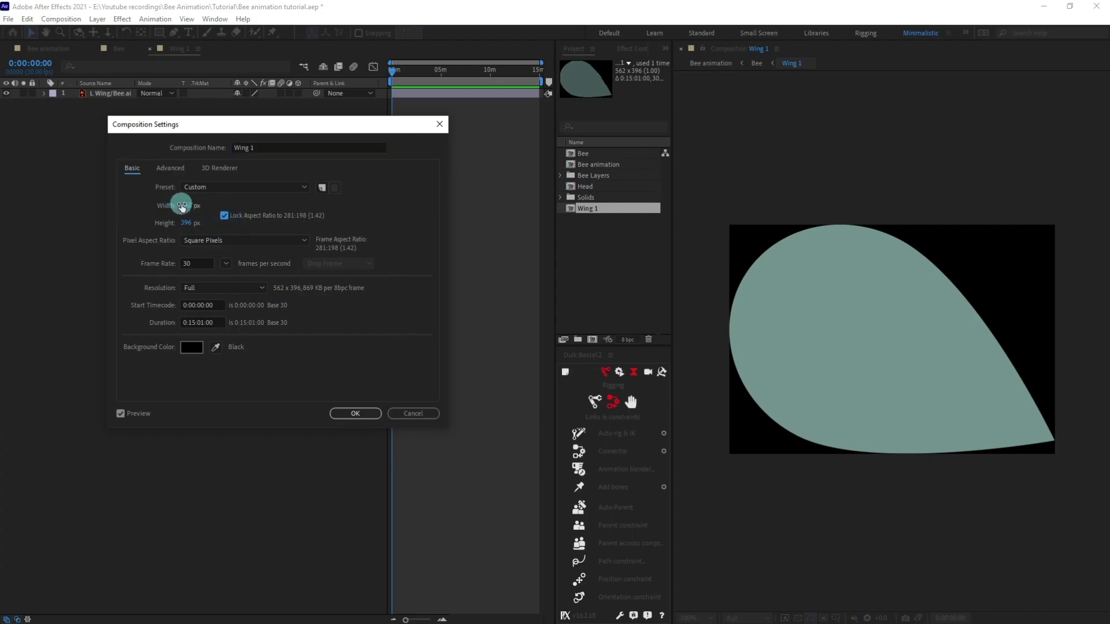
{"action": "left_click_drag", "start_coordinate": [181, 206], "coordinate": [758, 217]}
{"action": "left_click", "coordinate": [354, 414]}
{"action": "scroll", "coordinate": [956, 291], "scroll_direction": "down", "scroll_amount": 3}
{"action": "scroll", "coordinate": [956, 290], "scroll_direction": "up", "scroll_amount": 2}
Place four puppet pins along the wing from its pointed base to the rounded end and add Duik bones to them
{"action": "left_click", "coordinate": [106, 96]}
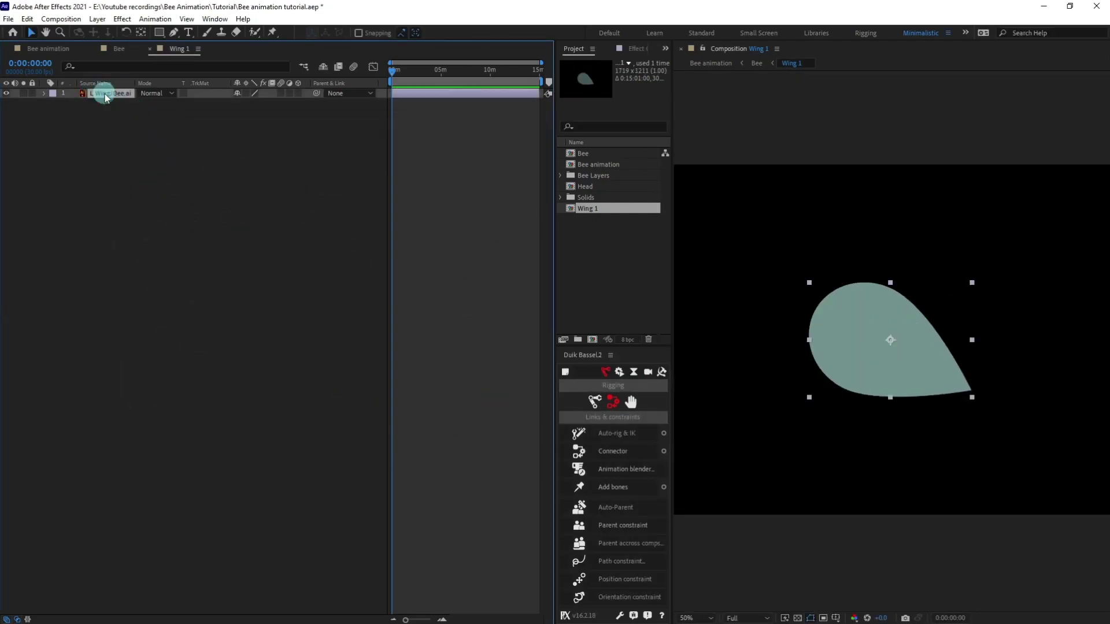
{"action": "left_click", "coordinate": [273, 34]}
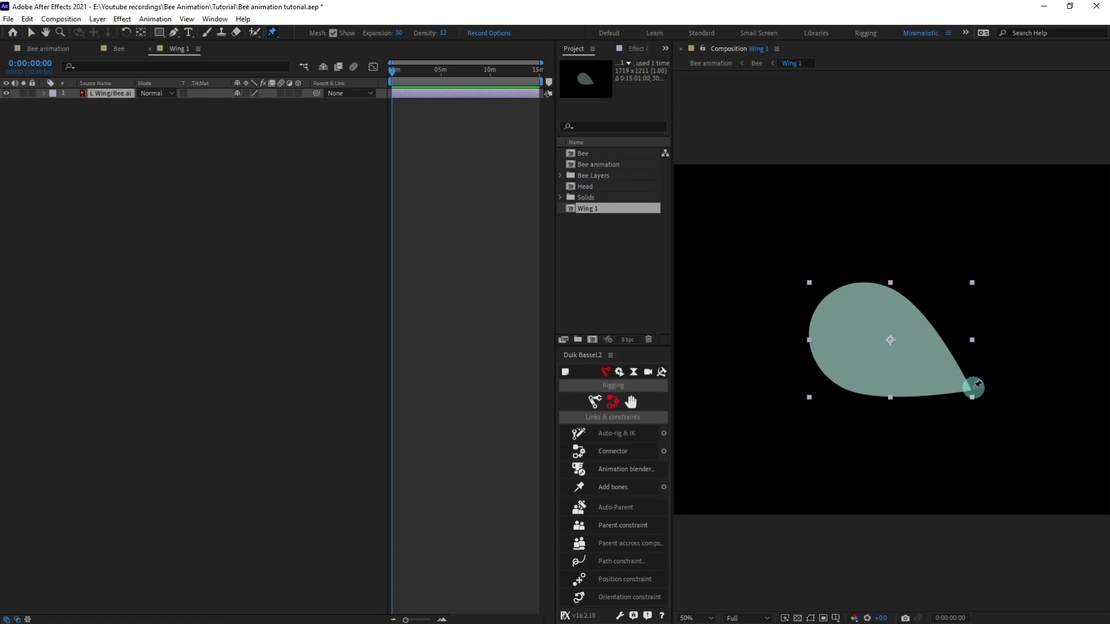
{"action": "left_click", "coordinate": [976, 385]}
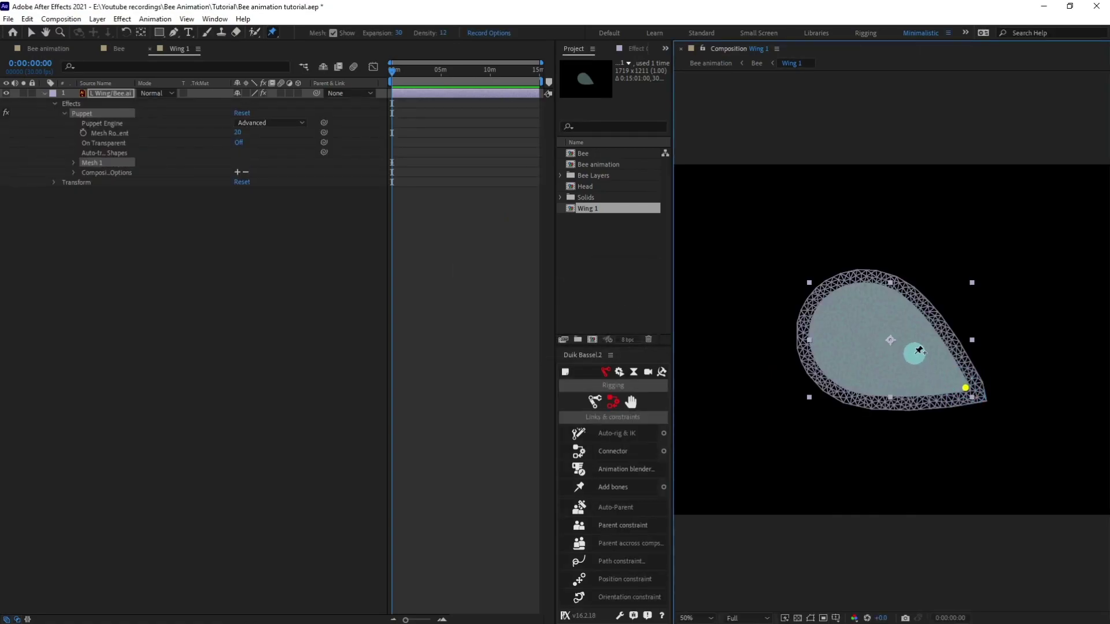
{"action": "left_click", "coordinate": [912, 364]}
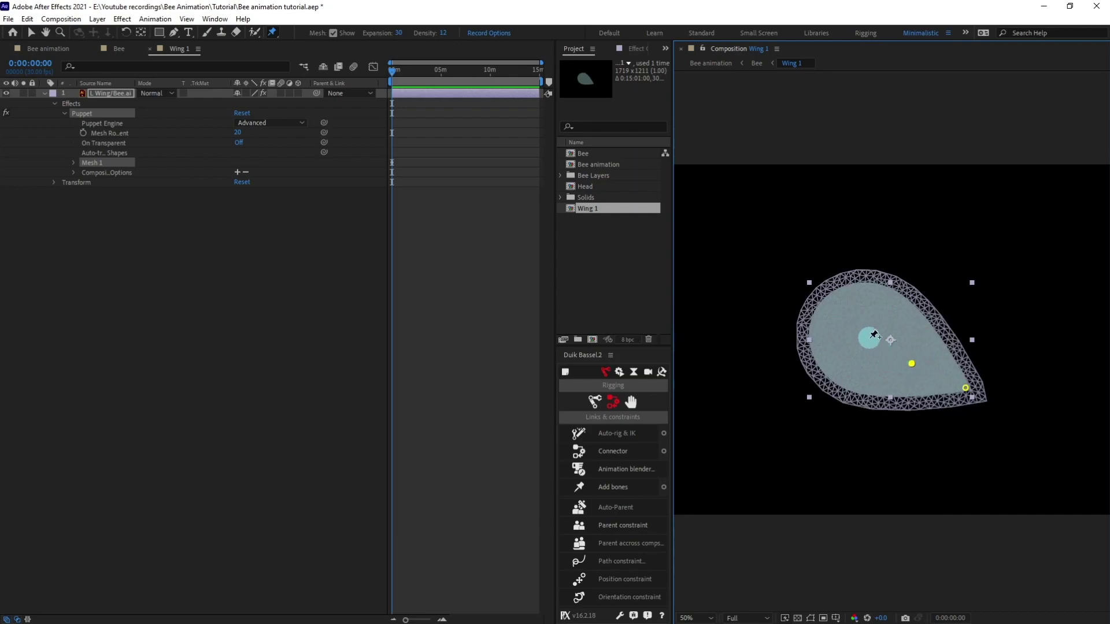
{"action": "left_click", "coordinate": [868, 337]}
{"action": "left_click", "coordinate": [820, 308]}
{"action": "left_click", "coordinate": [75, 113]}
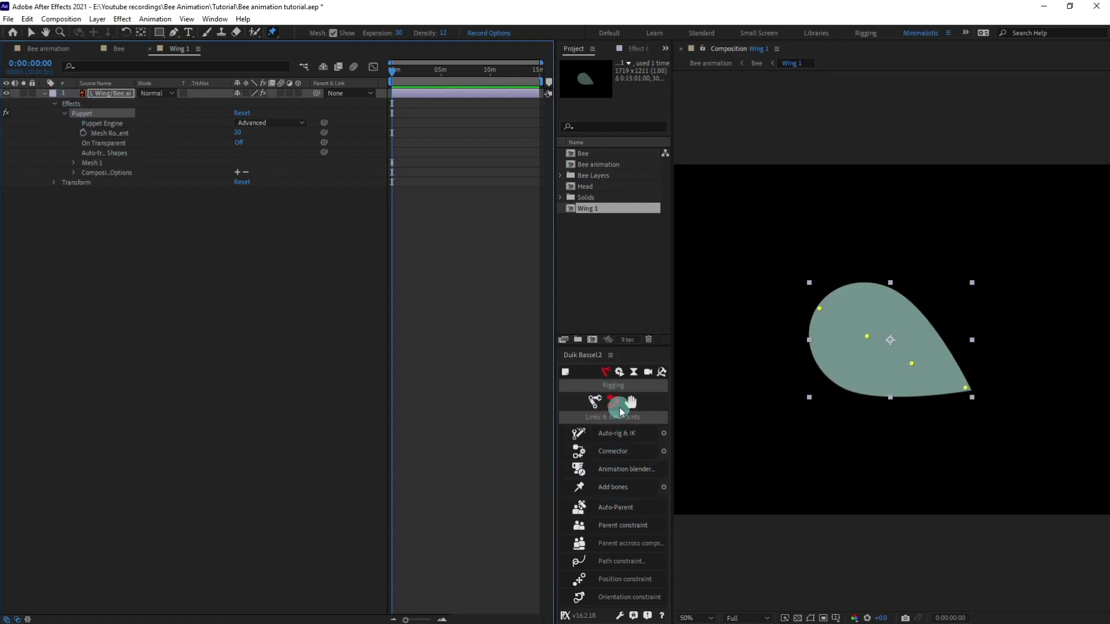
{"action": "left_click", "coordinate": [605, 491]}
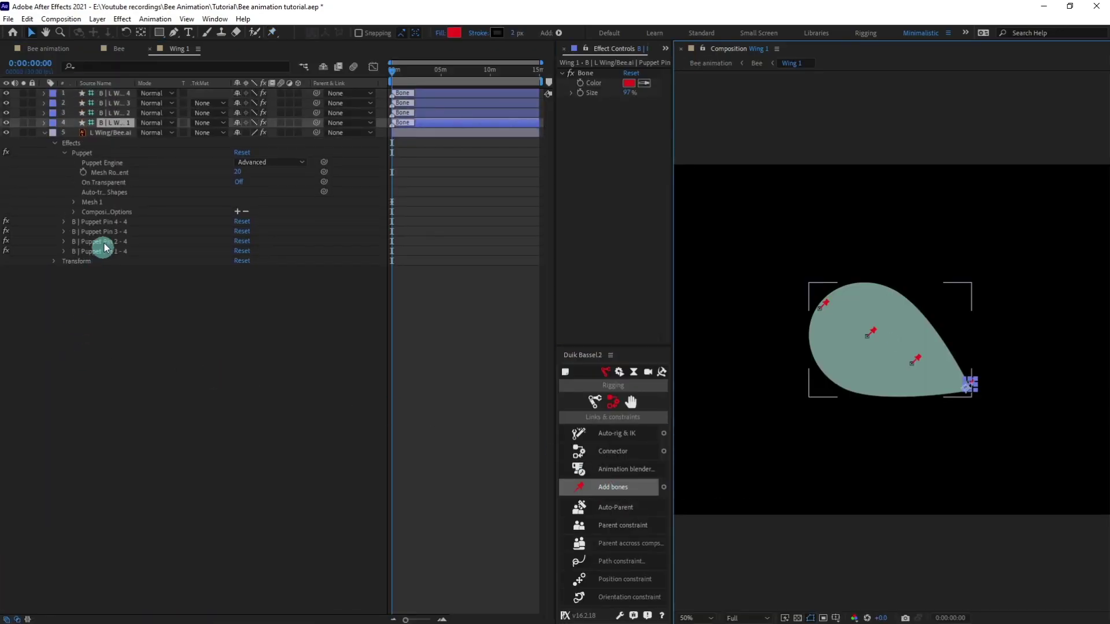
Rename the bone layer at the wing's pointed base as 1 and the adjacent bone layer as 2
{"action": "left_click", "coordinate": [104, 123]}
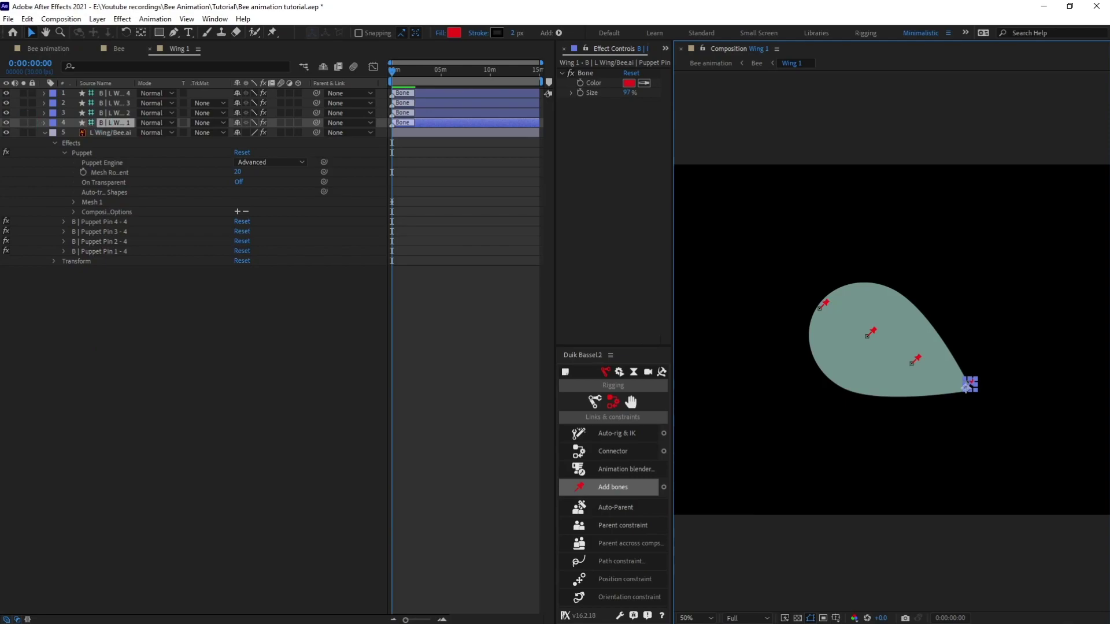
{"action": "left_click", "coordinate": [101, 123]}
{"action": "key", "text": "Return"}
{"action": "type", "text": "1"}
{"action": "key", "text": "Return"}
{"action": "key", "text": "shift+Up"}
{"action": "key", "text": "Return"}
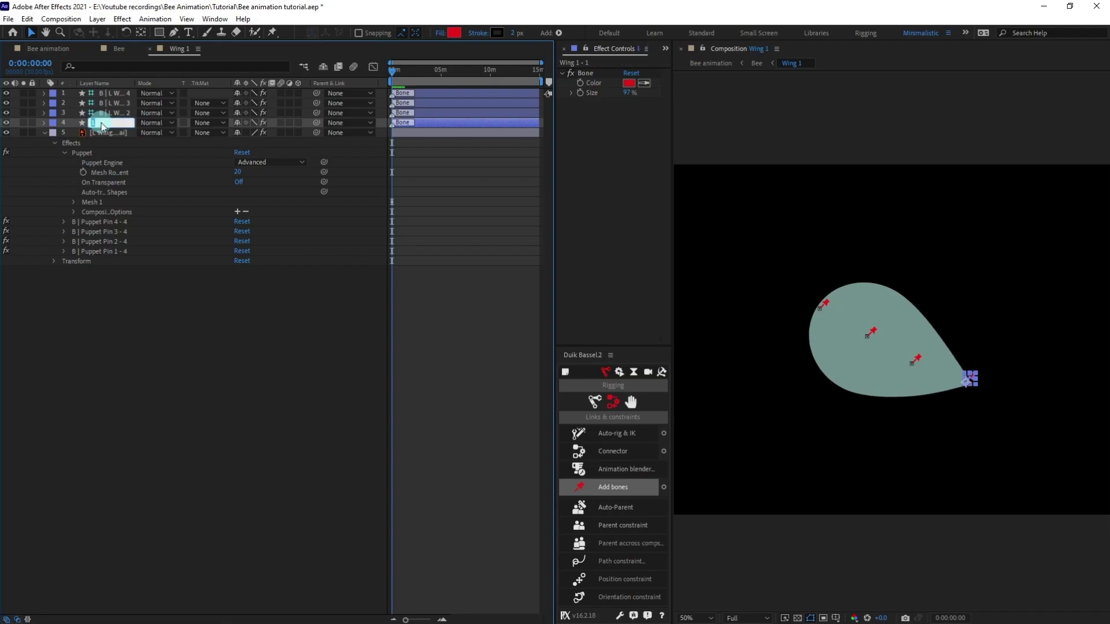
{"action": "key", "text": "ctrl+Up"}
{"action": "key", "text": "Return"}
{"action": "type", "text": "2"}
{"action": "key", "text": "Return"}
Rename the remaining two bone layers, giving both the name 3
{"action": "key", "text": "ctrl+Up"}
{"action": "key", "text": "Return"}
{"action": "type", "text": "3"}
{"action": "key", "text": "Return"}
{"action": "key", "text": "ctrl+Up"}
{"action": "key", "text": "Return"}
{"action": "type", "text": "3"}
{"action": "left_click", "coordinate": [216, 359]}
Rename the bone layer at the wing's rounded end as 4 and parent the bones in a chain: 4 to 3, 3 to 2, 2 to 1
{"action": "left_click", "coordinate": [122, 96]}
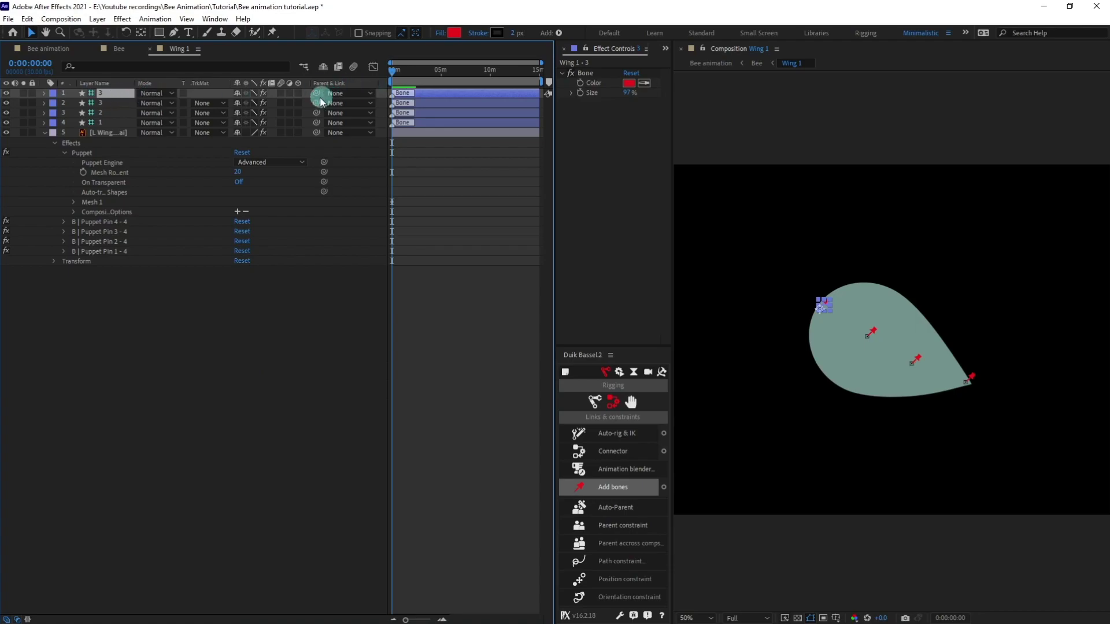
{"action": "left_click_drag", "start_coordinate": [315, 95], "coordinate": [314, 103]}
{"action": "type", "text": "4"}
{"action": "left_click_drag", "start_coordinate": [317, 102], "coordinate": [309, 115]}
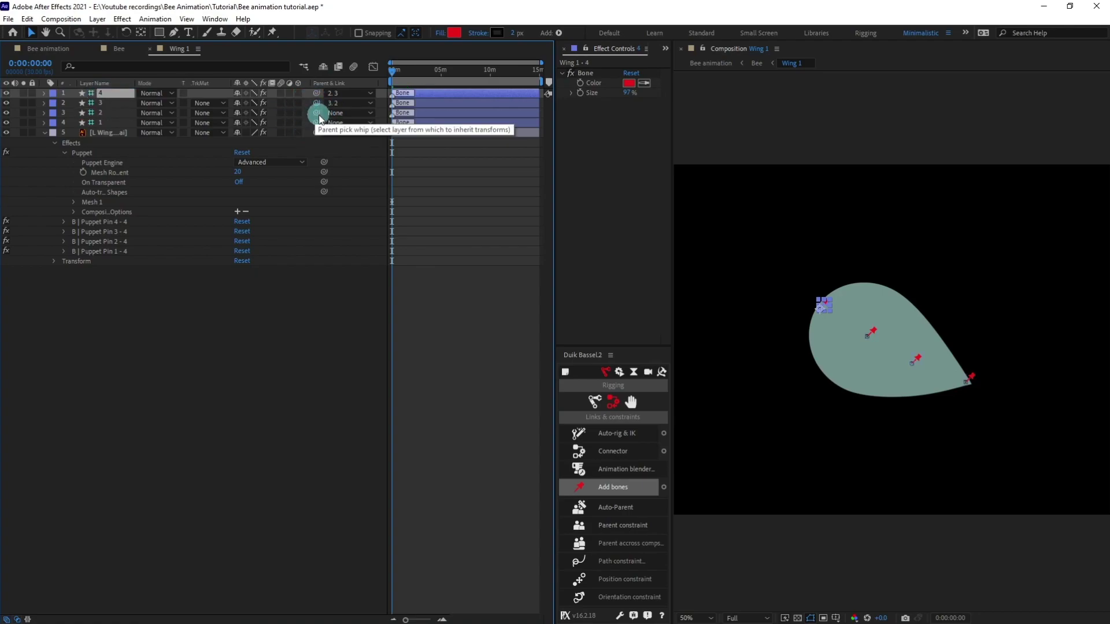
{"action": "left_click", "coordinate": [113, 123]}
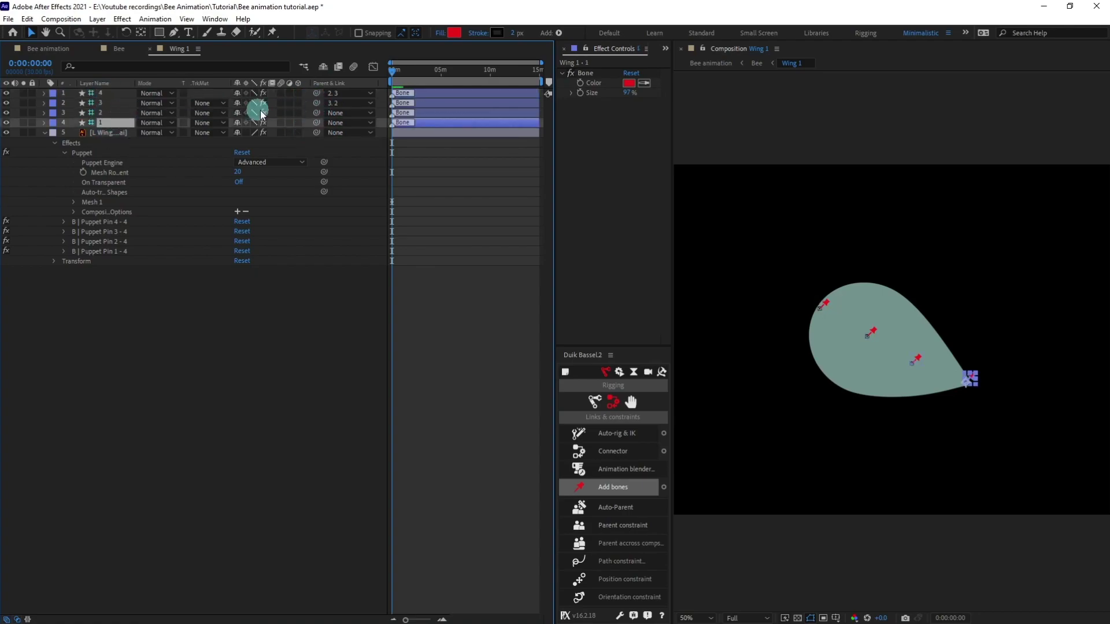
{"action": "left_click_drag", "start_coordinate": [310, 116], "coordinate": [305, 123]}
Add a Rotation keyframe at the first frame to all four bone layers
{"action": "key", "text": "equal"}
{"action": "key", "text": "equal"}
{"action": "key", "text": "equal"}
{"action": "key", "text": "equal"}
{"action": "key", "text": "equal"}
{"action": "key", "text": "equal"}
{"action": "key", "text": "equal"}
{"action": "key", "text": "equal"}
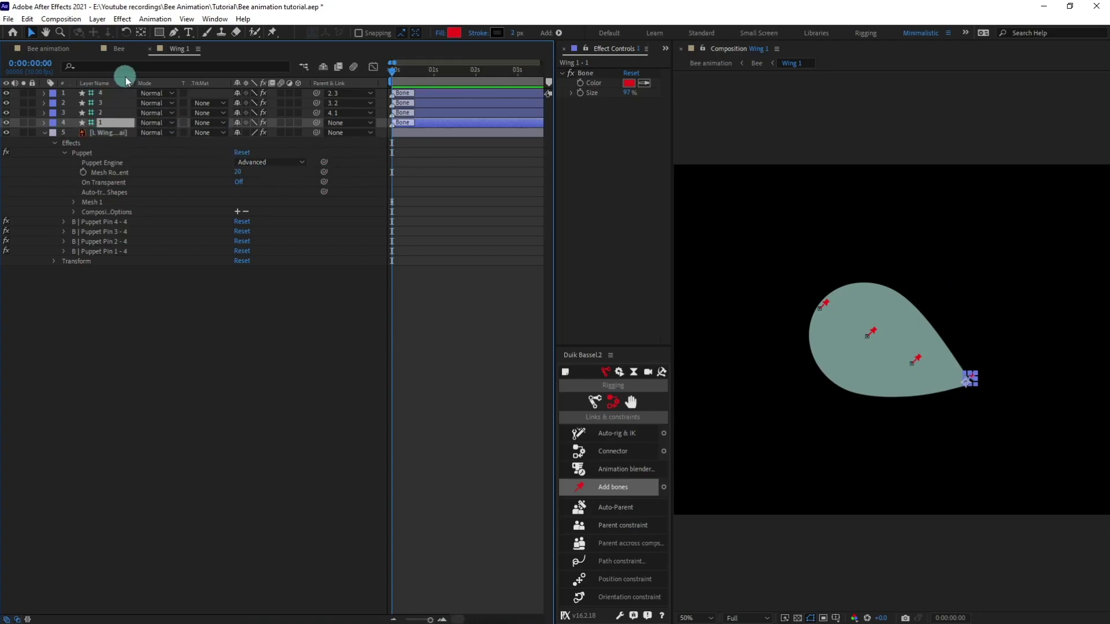
{"action": "left_click", "coordinate": [116, 93]}
{"action": "left_click", "coordinate": [106, 123], "text": "shift"}
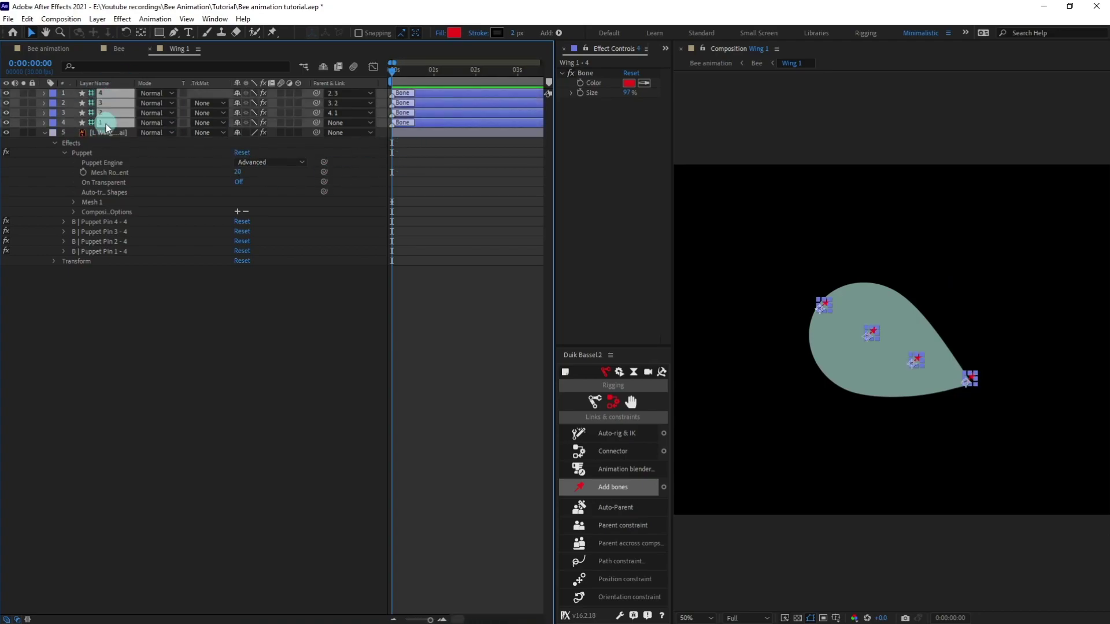
{"action": "key", "text": "r"}
{"action": "left_click", "coordinate": [74, 122]}
Advance three frames to 0:00:00:03 and add a Rotation keyframe there for all four bones
{"action": "key", "text": "equal"}
{"action": "key", "text": "equal"}
{"action": "key", "text": "equal"}
{"action": "left_click", "coordinate": [30, 64]}
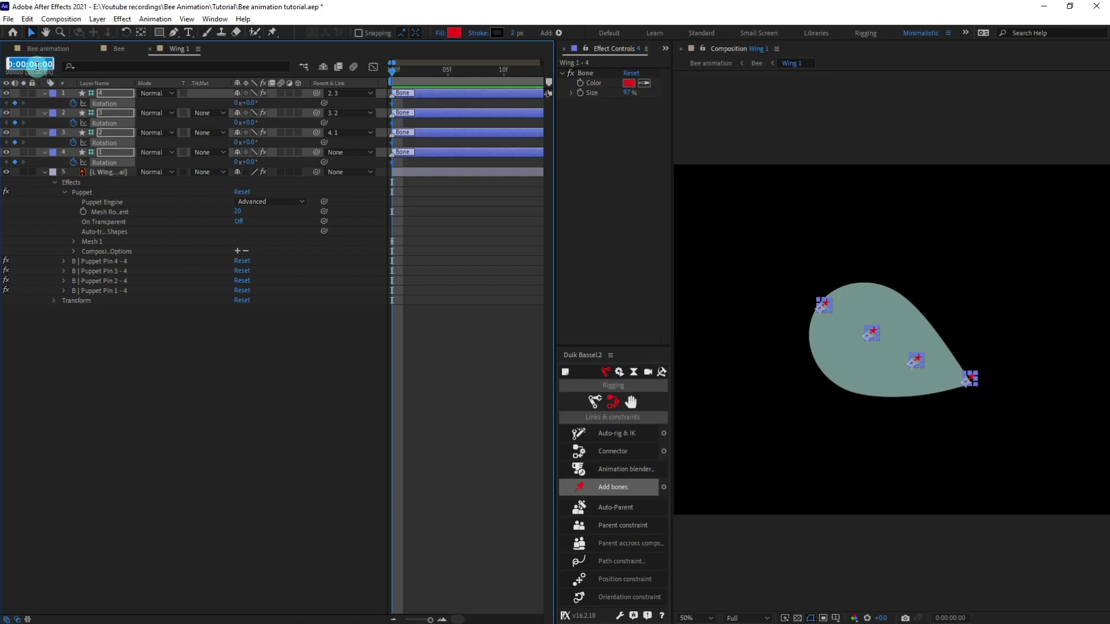
{"action": "type", "text": "+3"}
{"action": "key", "text": "Return"}
{"action": "left_click", "coordinate": [299, 376]}
{"action": "left_click", "coordinate": [265, 172]}
{"action": "left_click_drag", "start_coordinate": [16, 104], "coordinate": [19, 174]}
{"action": "left_click", "coordinate": [220, 481]}
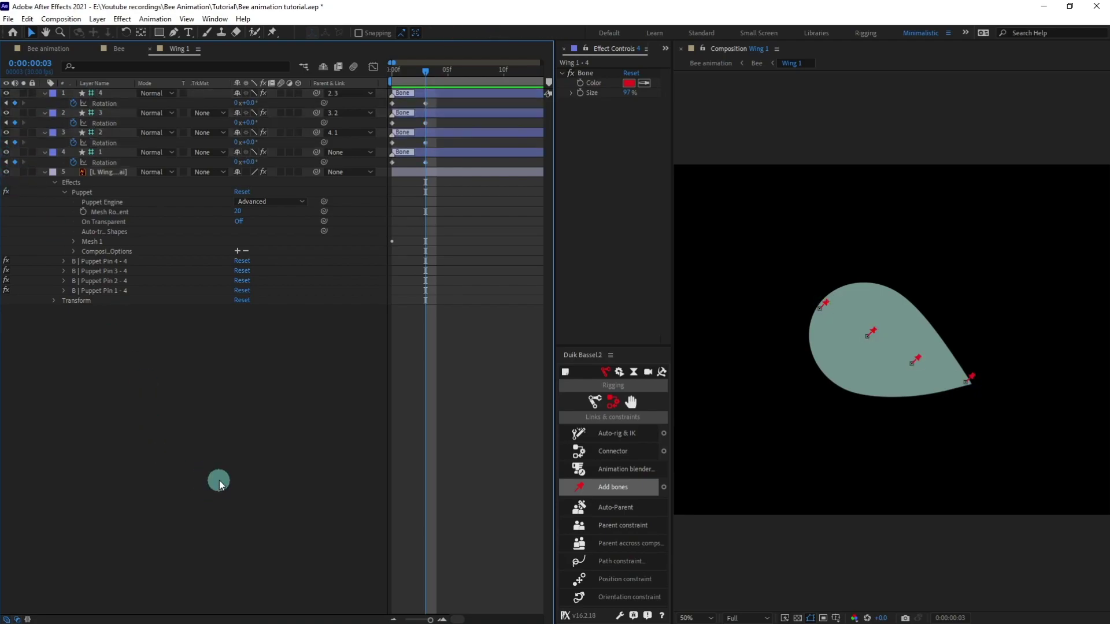
Set bone 1's rotation to -20° at the first frame
{"action": "key", "text": "Home"}
{"action": "mouse_move", "coordinate": [251, 163]}
{"action": "left_mouse_down"}
{"action": "mouse_move", "coordinate": [238, 173]}
{"action": "mouse_move", "coordinate": [247, 173]}
{"action": "left_mouse_up"}
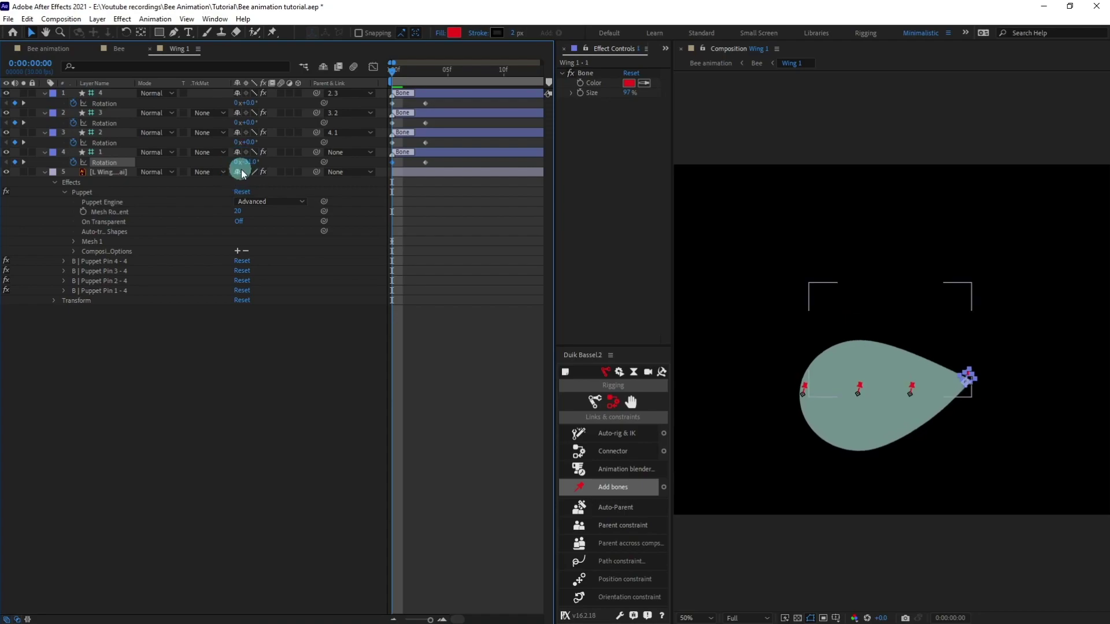
{"action": "left_click", "coordinate": [248, 162]}
{"action": "type", "text": "-20"}
{"action": "key", "text": "Return"}
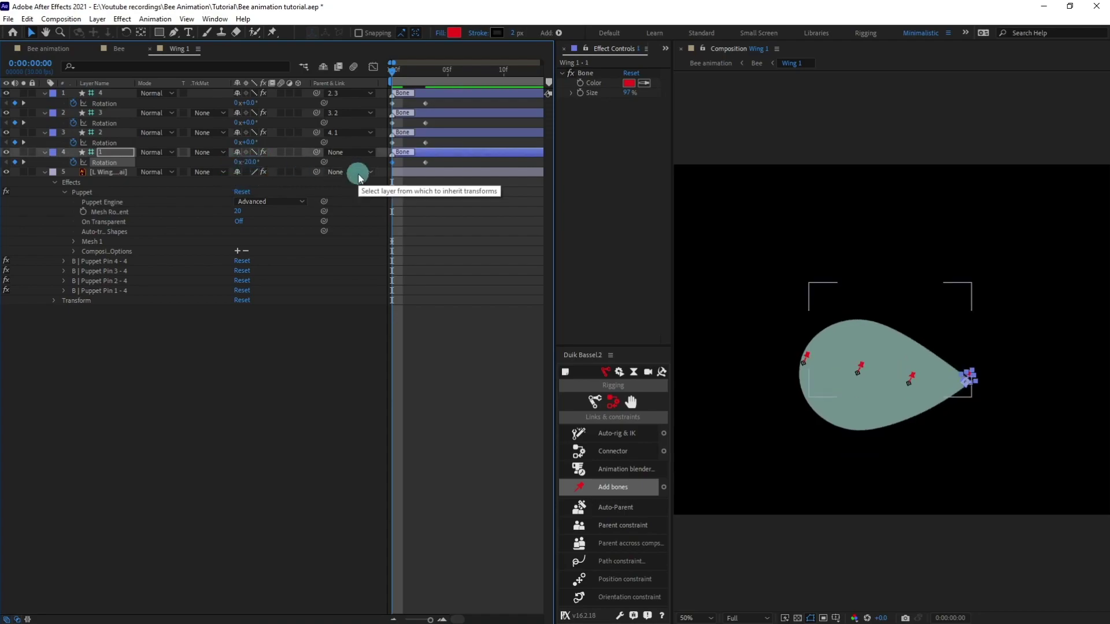
Set bone 2's rotation to -35° at the first frame
{"action": "left_click_drag", "start_coordinate": [245, 142], "coordinate": [248, 161]}
{"action": "left_click", "coordinate": [251, 142]}
{"action": "type", "text": "-3"}
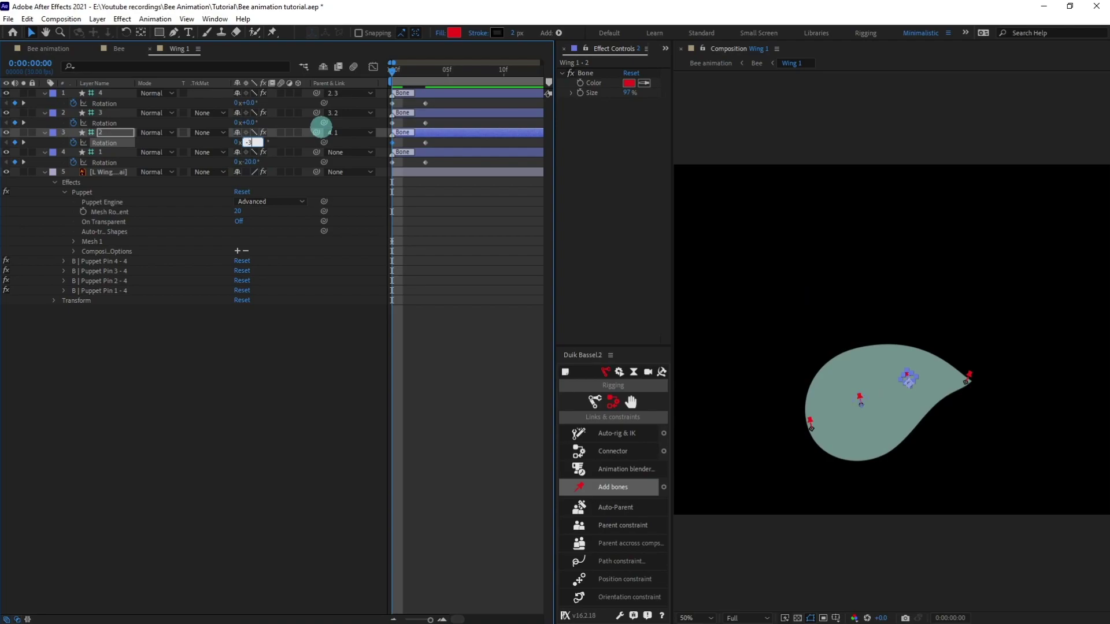
{"action": "type", "text": "5"}
{"action": "key", "text": "Return"}
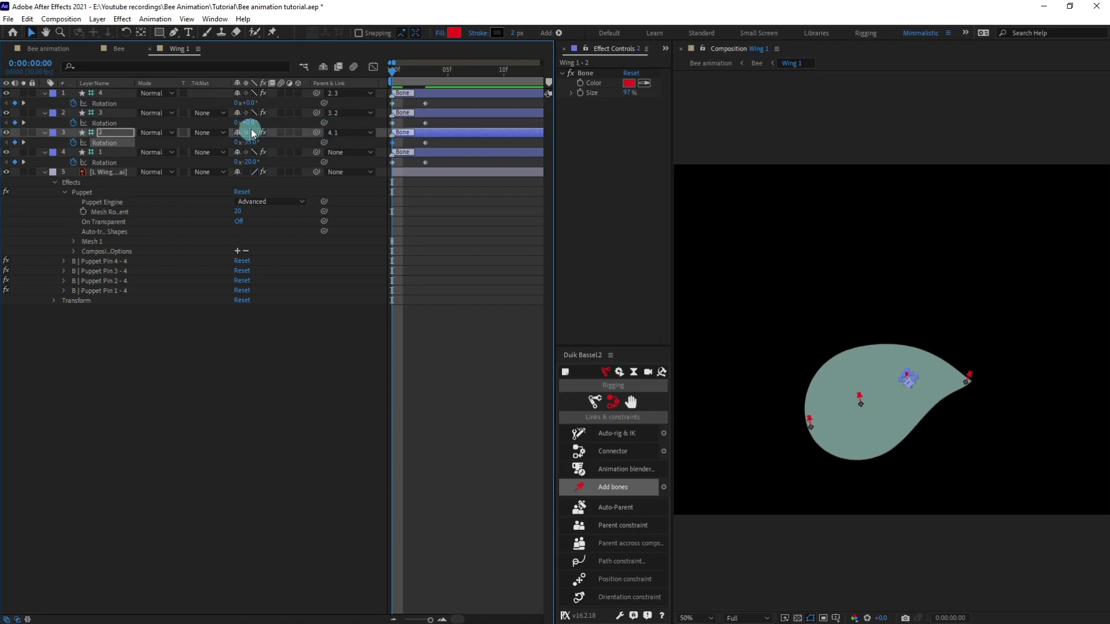
Set bone 3's first-frame rotation to -30° and remove the Rotation keyframes from bone 4
{"action": "left_click_drag", "start_coordinate": [248, 123], "coordinate": [251, 134]}
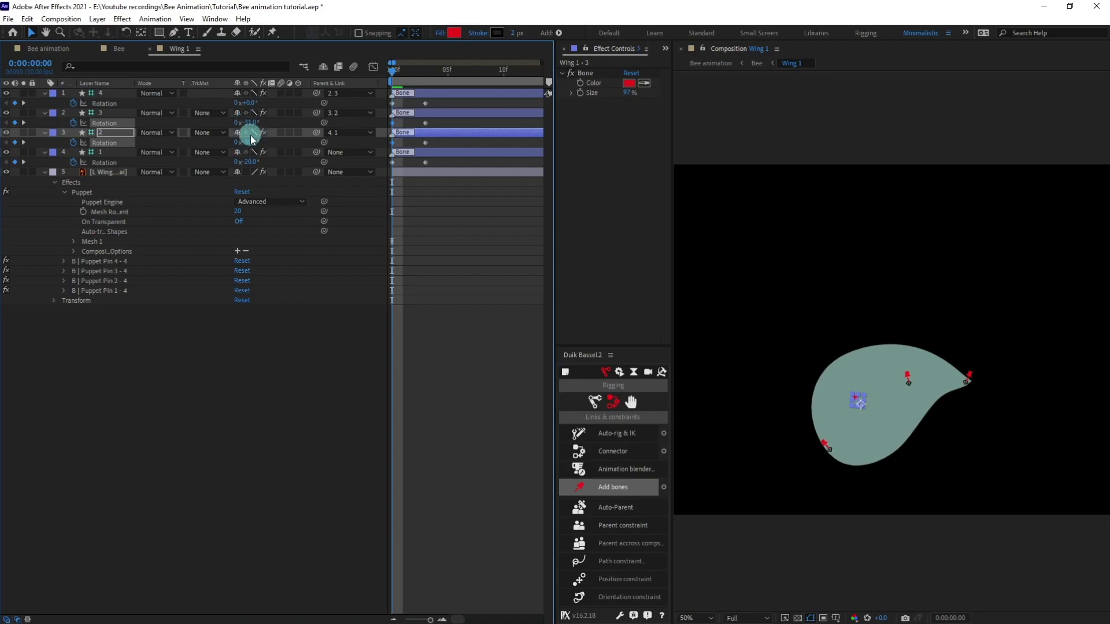
{"action": "left_click", "coordinate": [249, 123]}
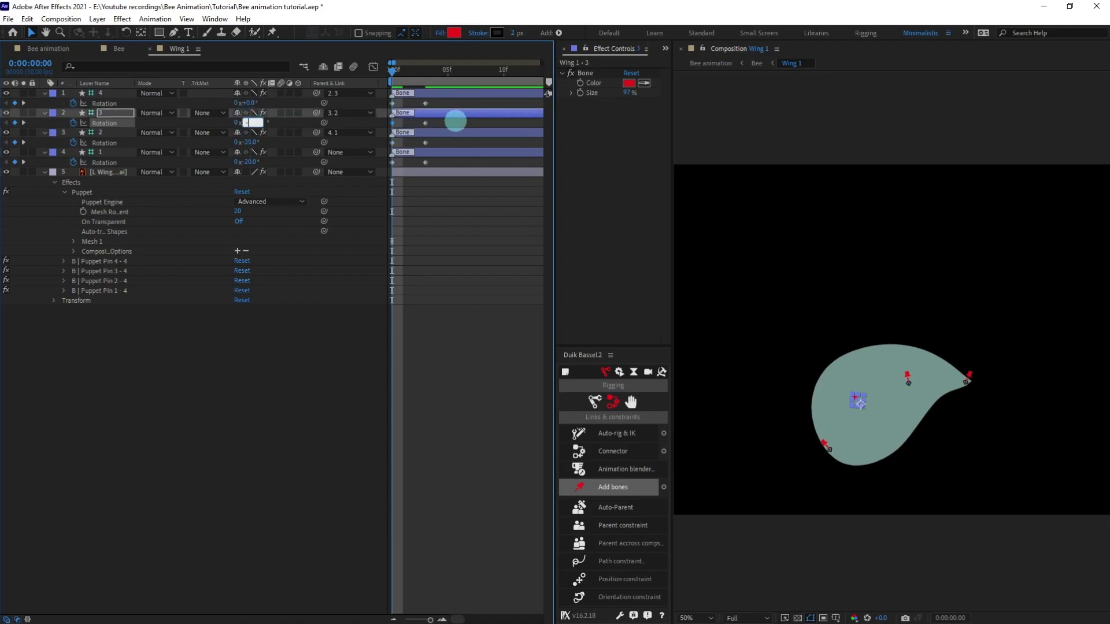
{"action": "left_click", "coordinate": [74, 103]}
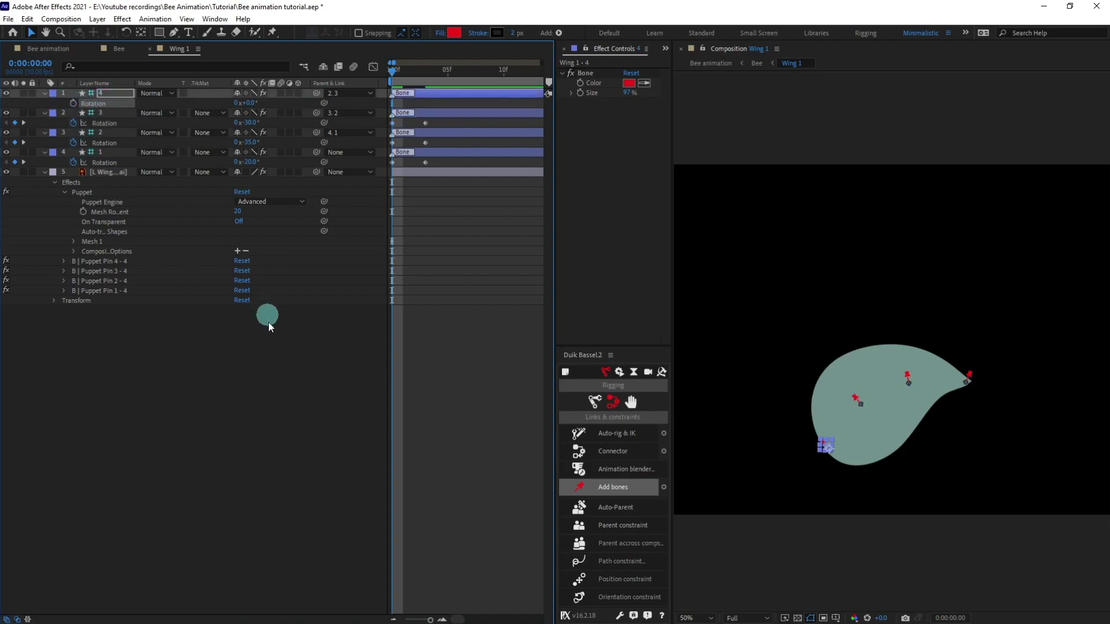
{"action": "left_click", "coordinate": [278, 350]}
{"action": "left_click", "coordinate": [45, 93]}
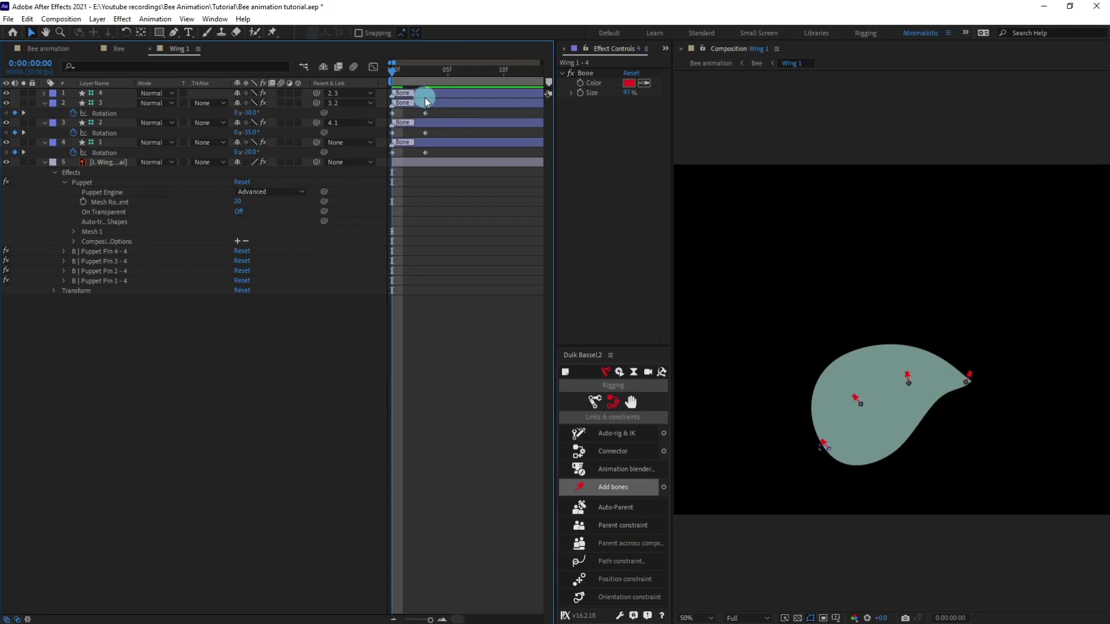
At 0:00:00:03, set the rotation of bone 1 to 25°, bone 2 to 30° and bone 3 to 22°
{"action": "key", "text": "k"}
{"action": "left_click", "coordinate": [116, 142]}
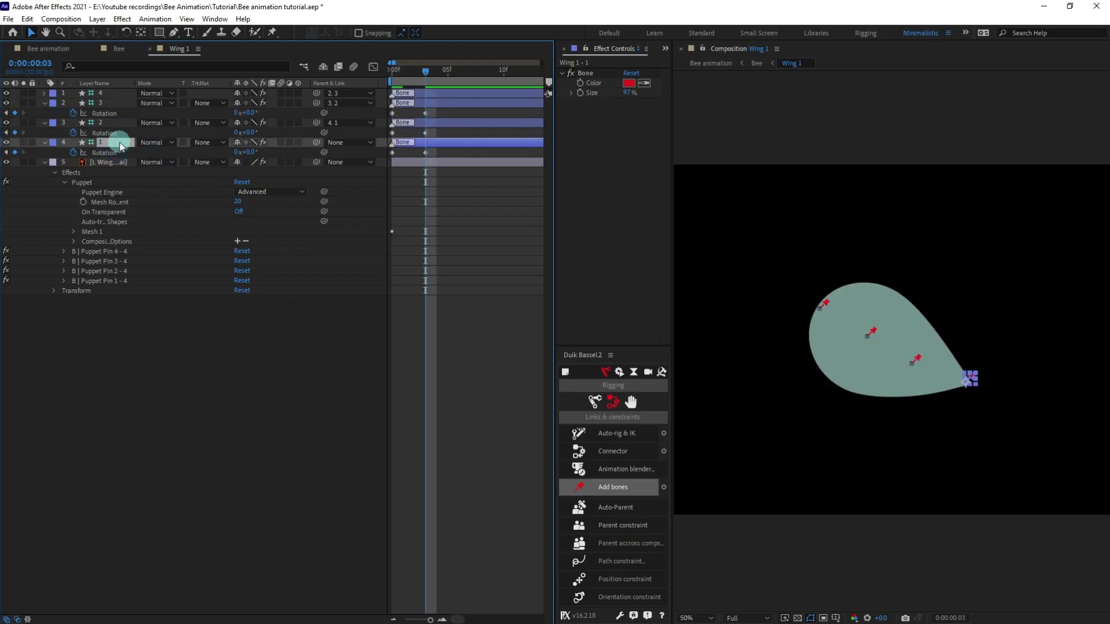
{"action": "left_click_drag", "start_coordinate": [250, 153], "coordinate": [443, 113]}
{"action": "type", "text": "25"}
{"action": "key", "text": "Return"}
{"action": "type", "text": "30"}
{"action": "key", "text": "Return"}
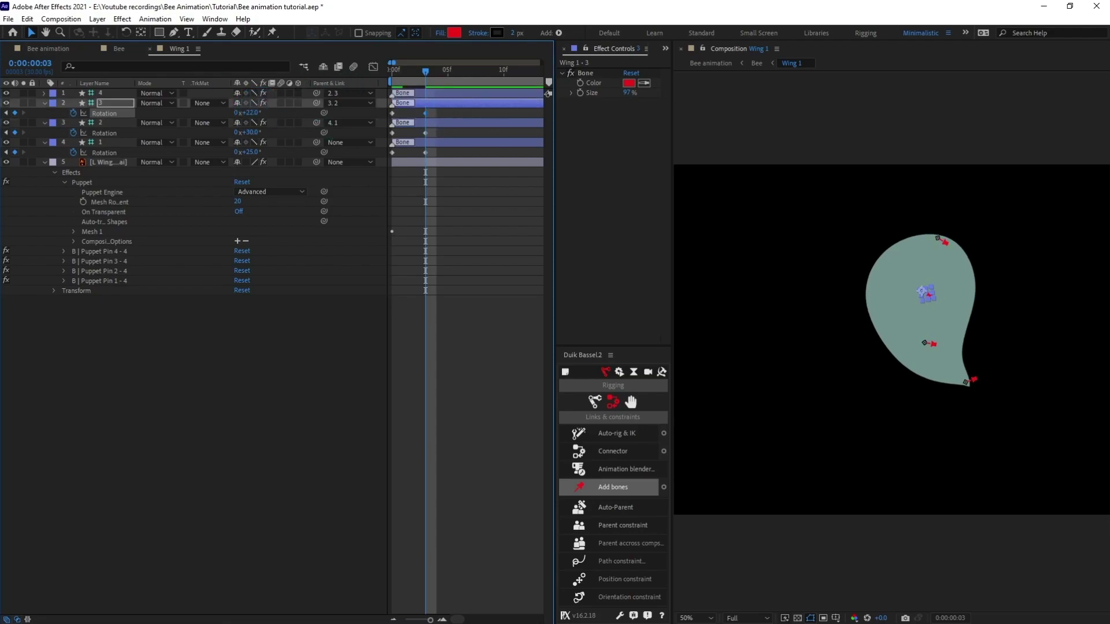
Copy the first-frame Rotation keyframes of bones 3, 2 and 1 to 0:00:00:06
{"action": "left_click", "coordinate": [47, 62]}
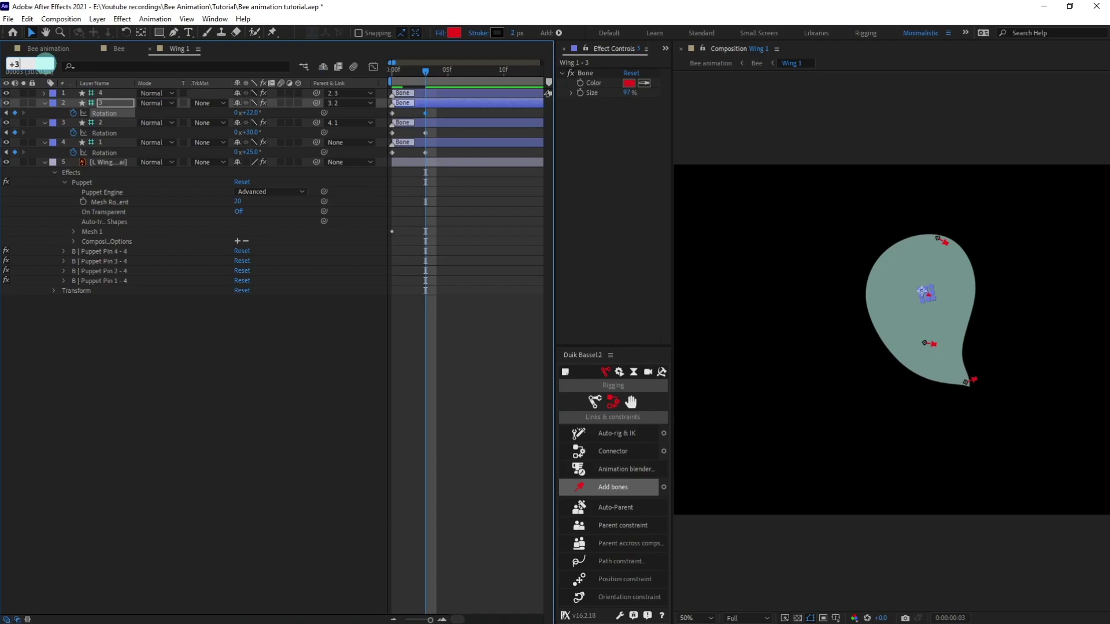
{"action": "key", "text": "Return"}
{"action": "left_click_drag", "start_coordinate": [403, 112], "coordinate": [388, 138]}
{"action": "key", "text": "ctrl+c"}
{"action": "key", "text": "ctrl+v"}
{"action": "key", "text": "ctrl+c"}
{"action": "key", "text": "ctrl+v"}
{"action": "left_click", "coordinate": [402, 154]}
{"action": "key", "text": "ctrl+v"}
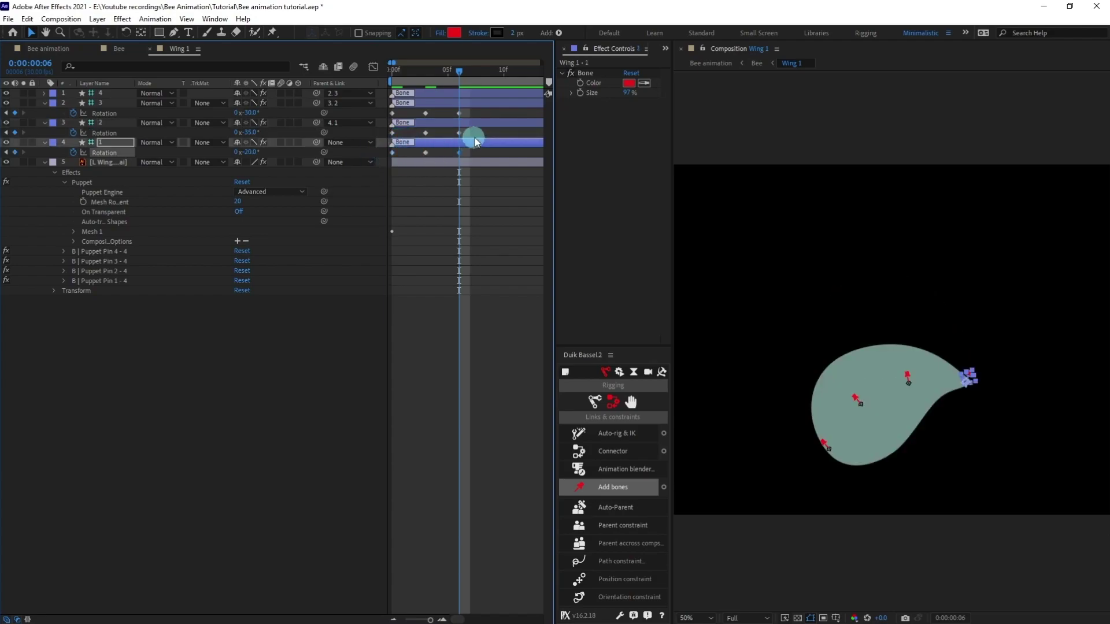
End the work area at 0:00:00:06 and preview the wing flap with Easy Ease applied to all its Rotation keyframes
{"action": "key", "text": "n"}
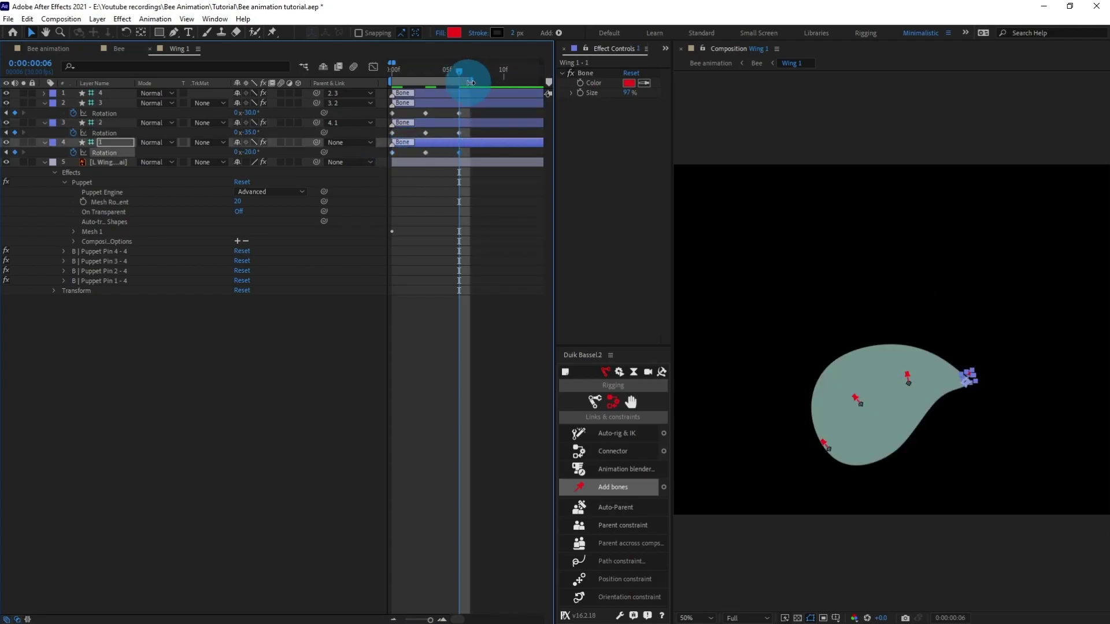
{"action": "left_click_drag", "start_coordinate": [476, 109], "coordinate": [413, 193]}
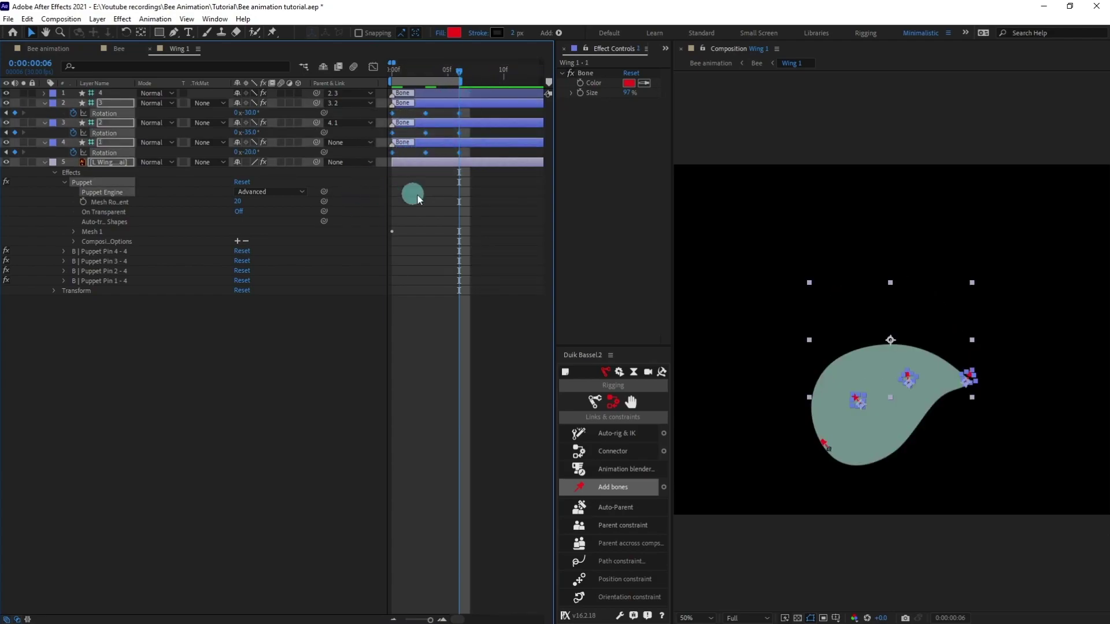
{"action": "key", "text": "F9"}
{"action": "key", "text": "space"}
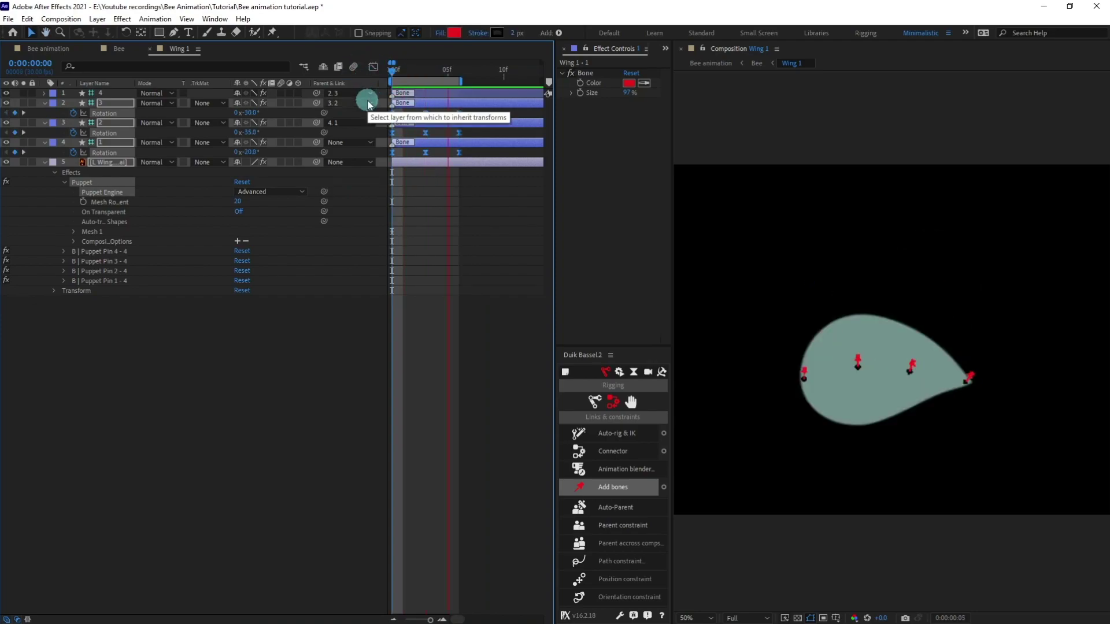
{"action": "key", "text": "comma"}
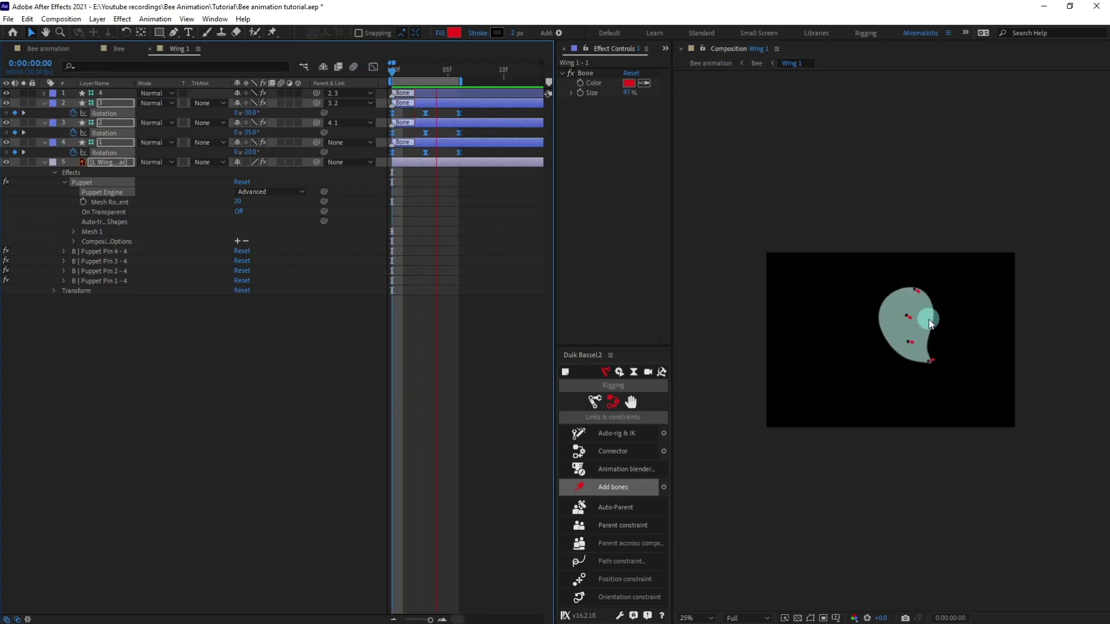
{"action": "key", "text": "period"}
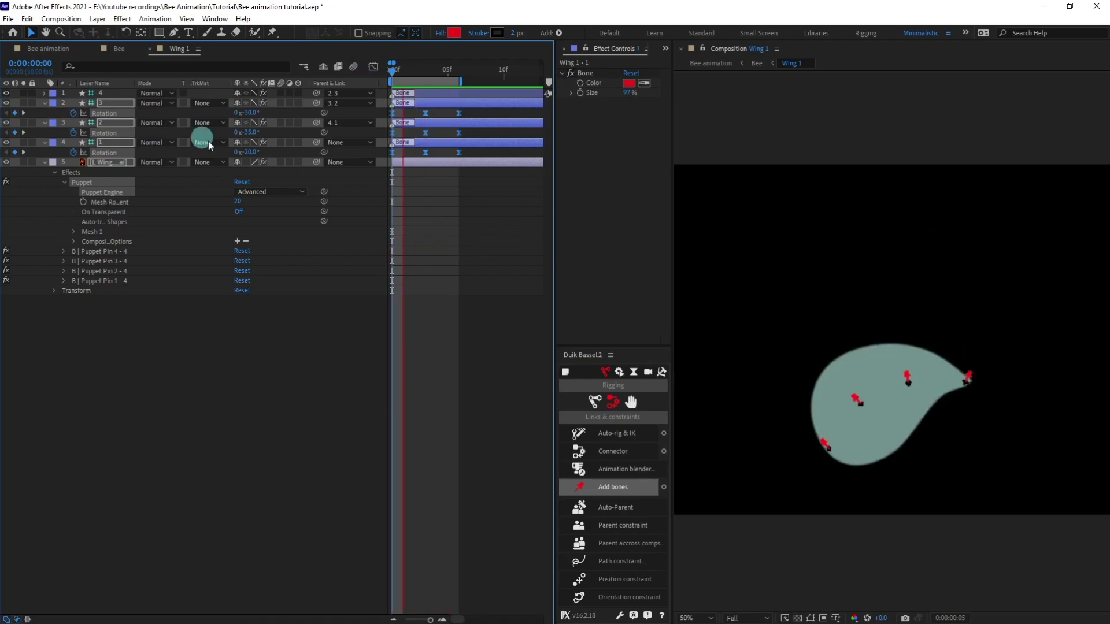
Enable motion blur for the composition and all its layers, and preview the wing flap
{"action": "left_click", "coordinate": [353, 66]}
{"action": "left_click_drag", "start_coordinate": [280, 94], "coordinate": [272, 235]}
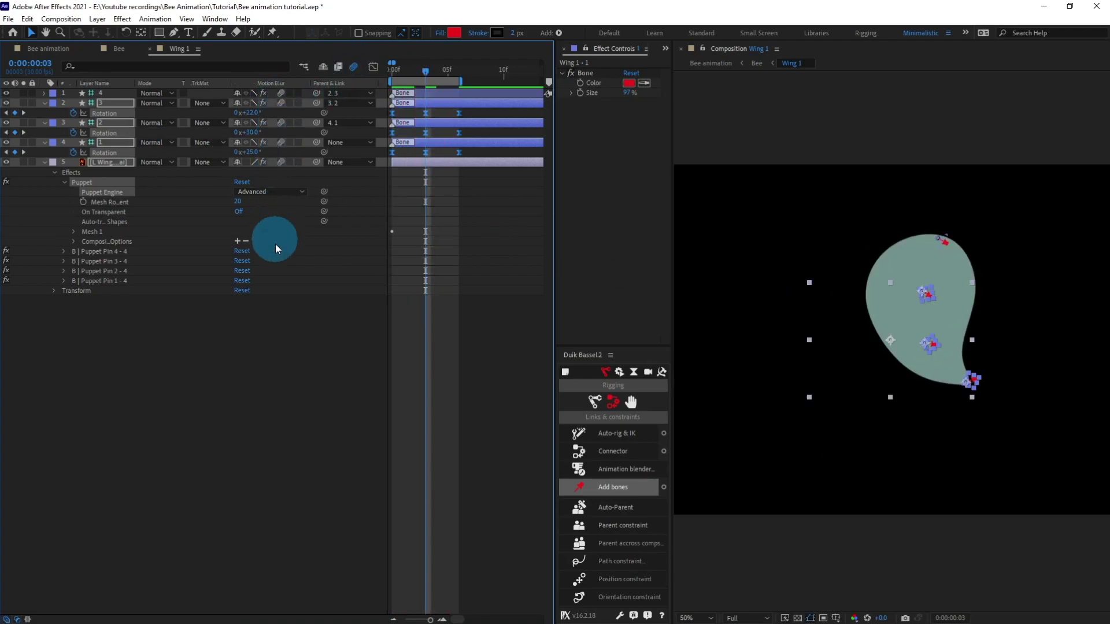
{"action": "key", "text": "space"}
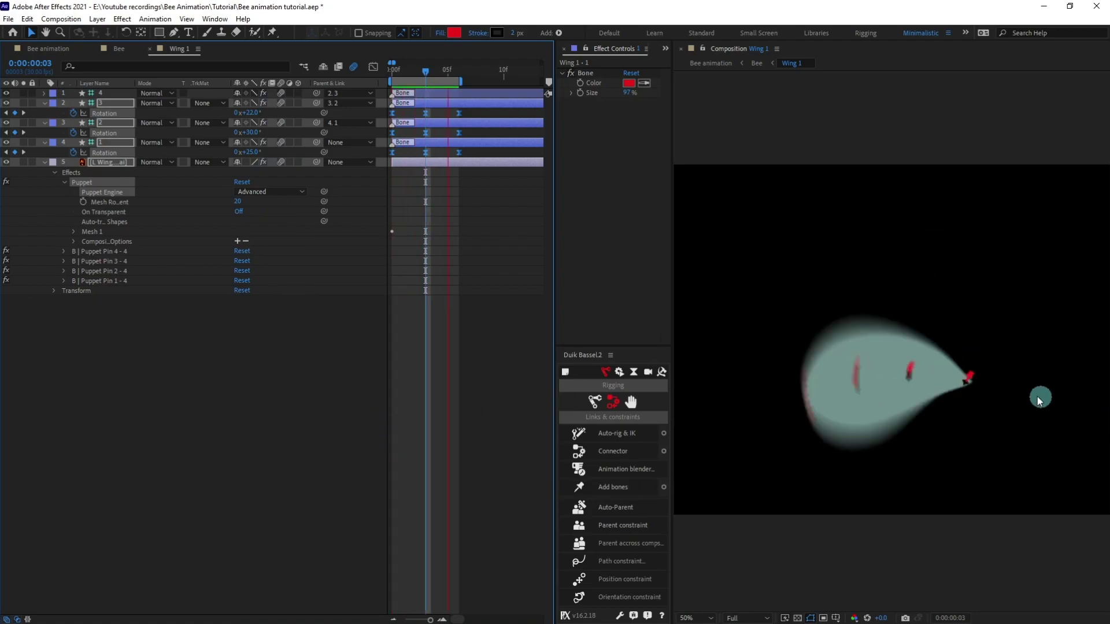
{"action": "key", "text": "comma"}
{"action": "scroll", "coordinate": [1014, 393], "scroll_direction": "up", "scroll_amount": 1}
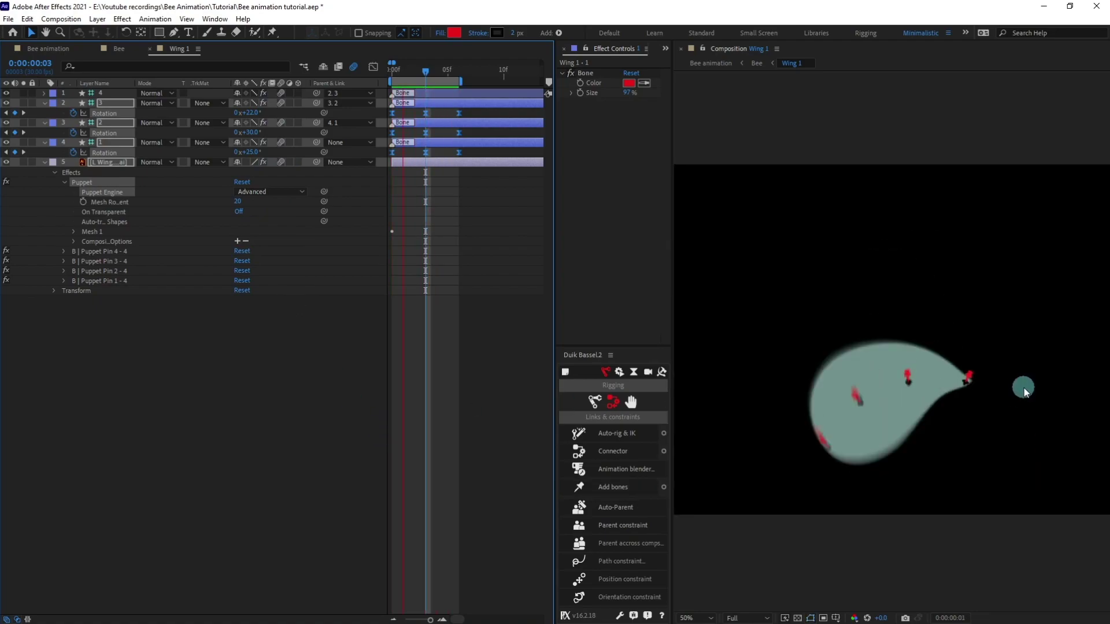
Add the expression loopIn()+loopOut()-value; to bone 3's Rotation and copy the expression text
{"action": "left_click", "coordinate": [385, 75]}
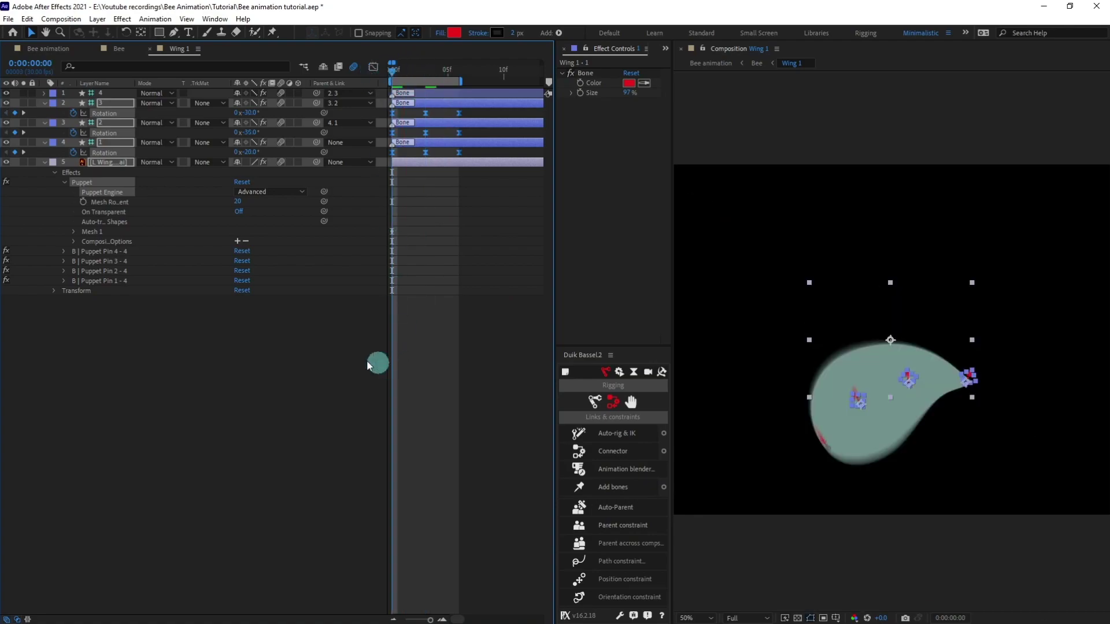
{"action": "left_click", "coordinate": [334, 360]}
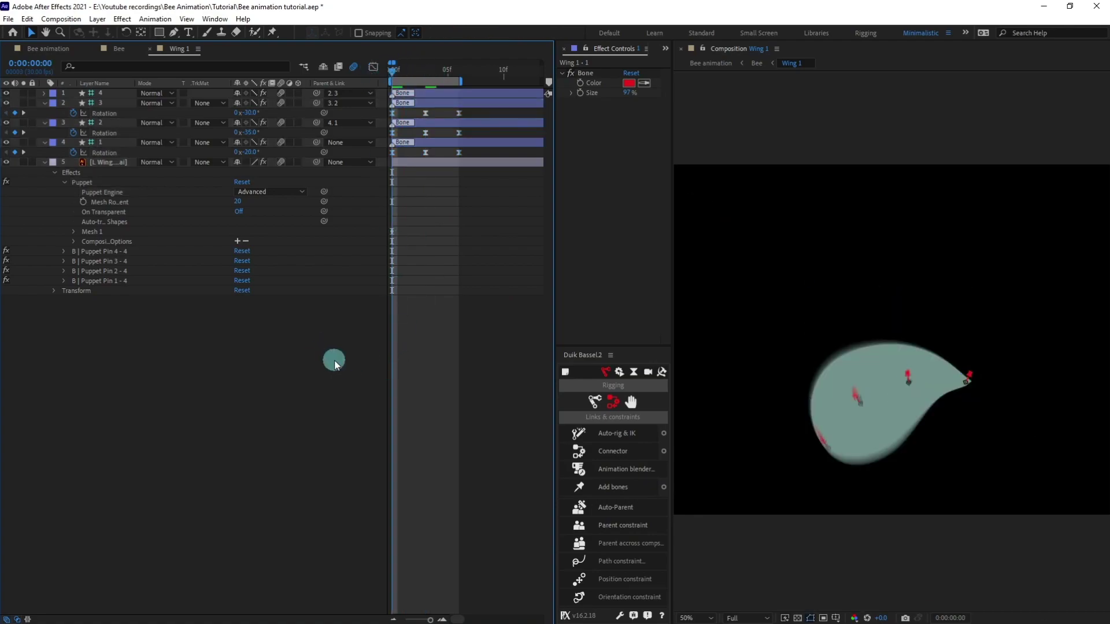
{"action": "left_click", "coordinate": [74, 114], "text": "alt"}
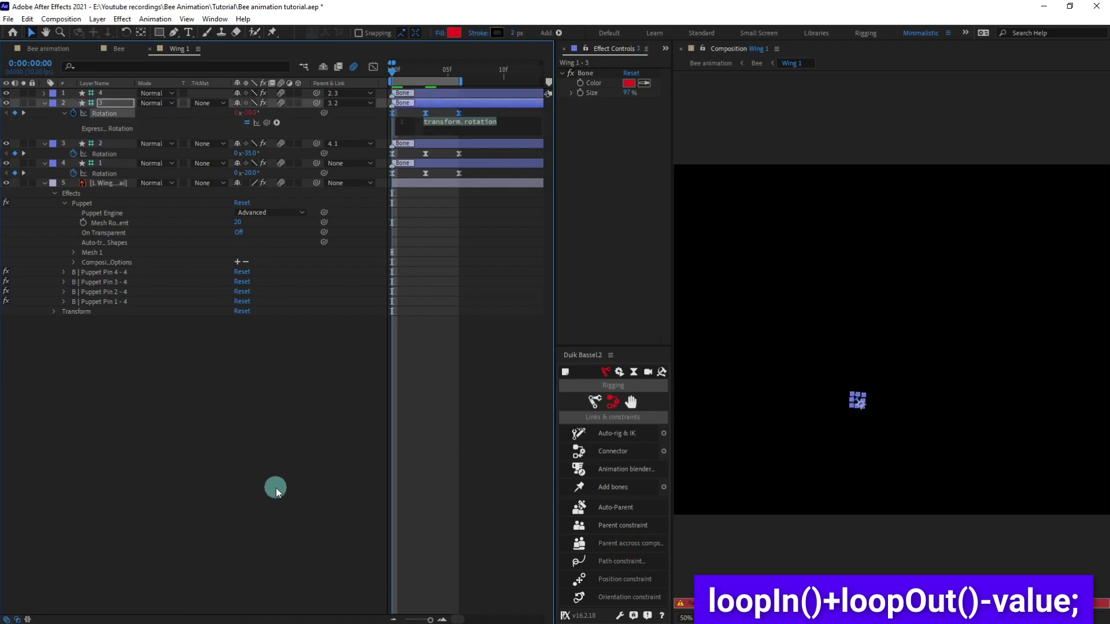
{"action": "type", "text": "loop"}
{"action": "key", "text": "Return"}
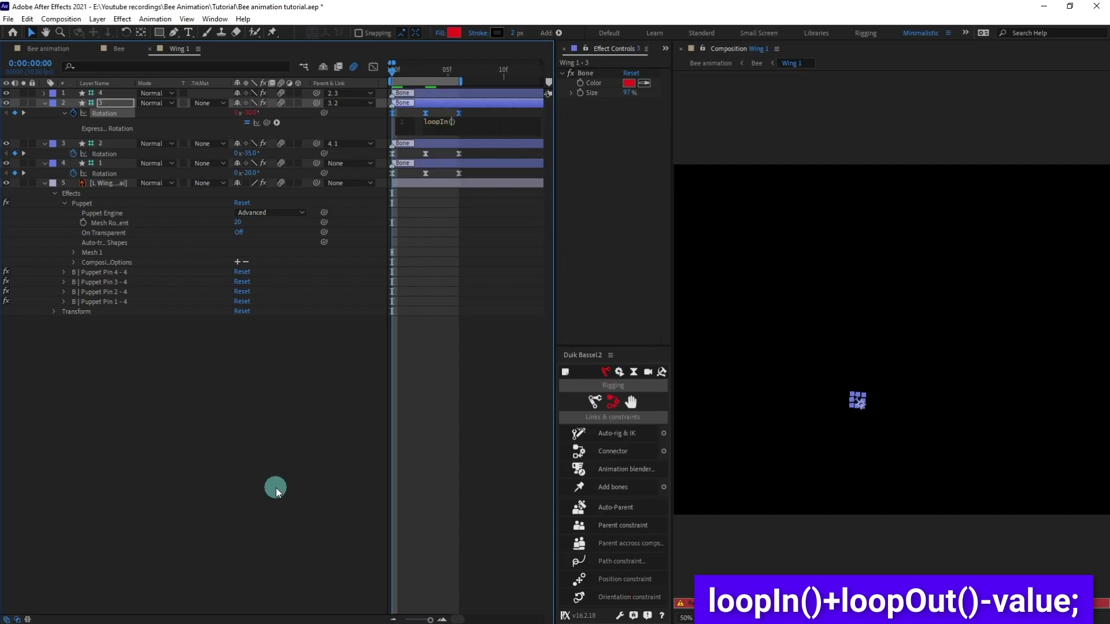
{"action": "type", "text": "+loopO"}
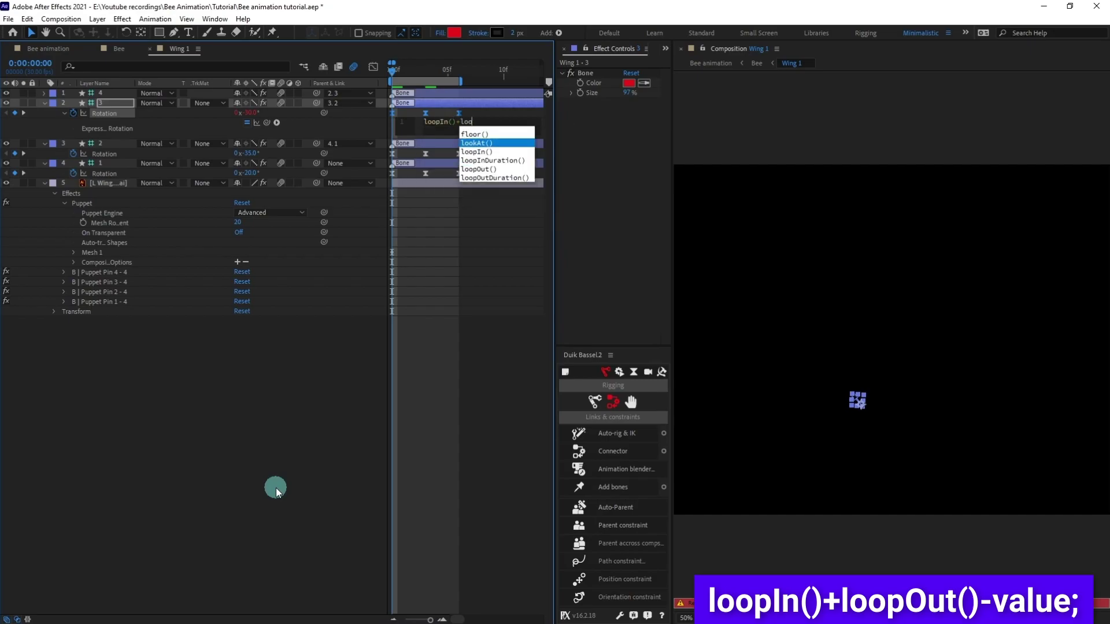
{"action": "key", "text": "Return"}
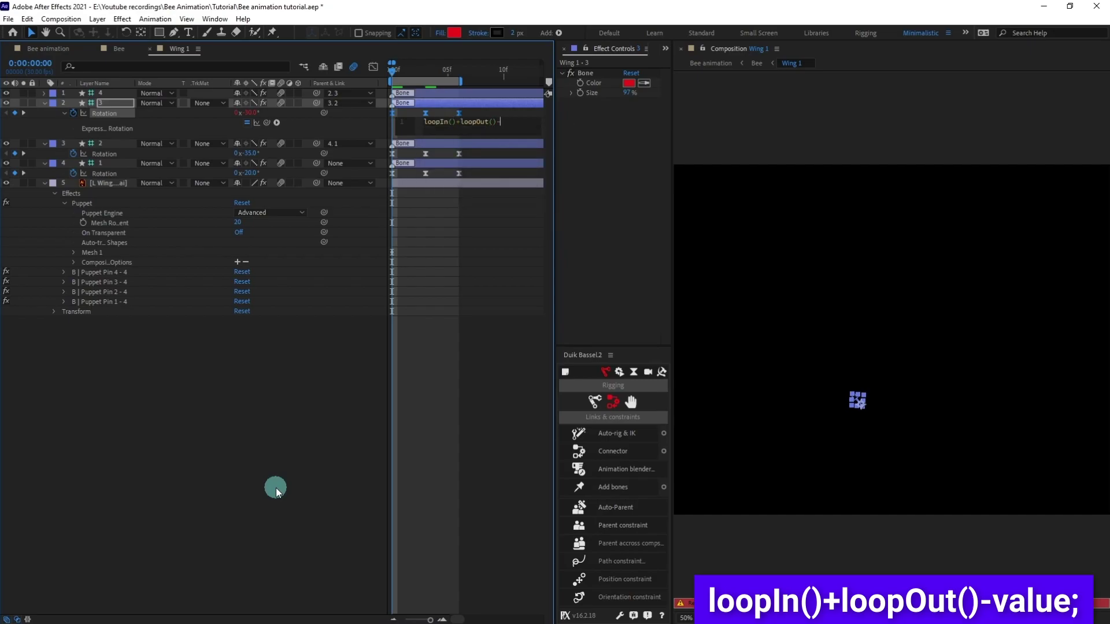
{"action": "type", "text": "value;"}
{"action": "key", "text": "ctrl+a"}
{"action": "key", "text": "ctrl+c"}
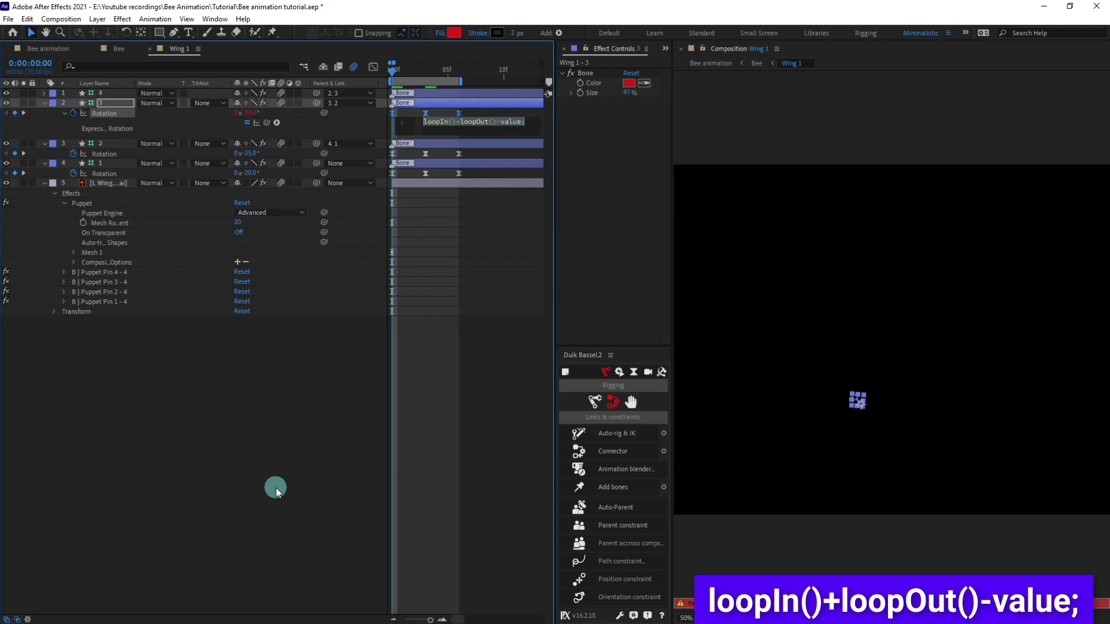
{"action": "left_click", "coordinate": [284, 451]}
Apply the copied expression loopIn()+loopOut()-value; to the Rotation of bones 2 and 1
{"action": "left_click", "coordinate": [73, 154], "text": "alt"}
{"action": "key", "text": "ctrl+v"}
{"action": "left_click", "coordinate": [74, 194], "text": "alt"}
{"action": "key", "text": "ctrl+v"}
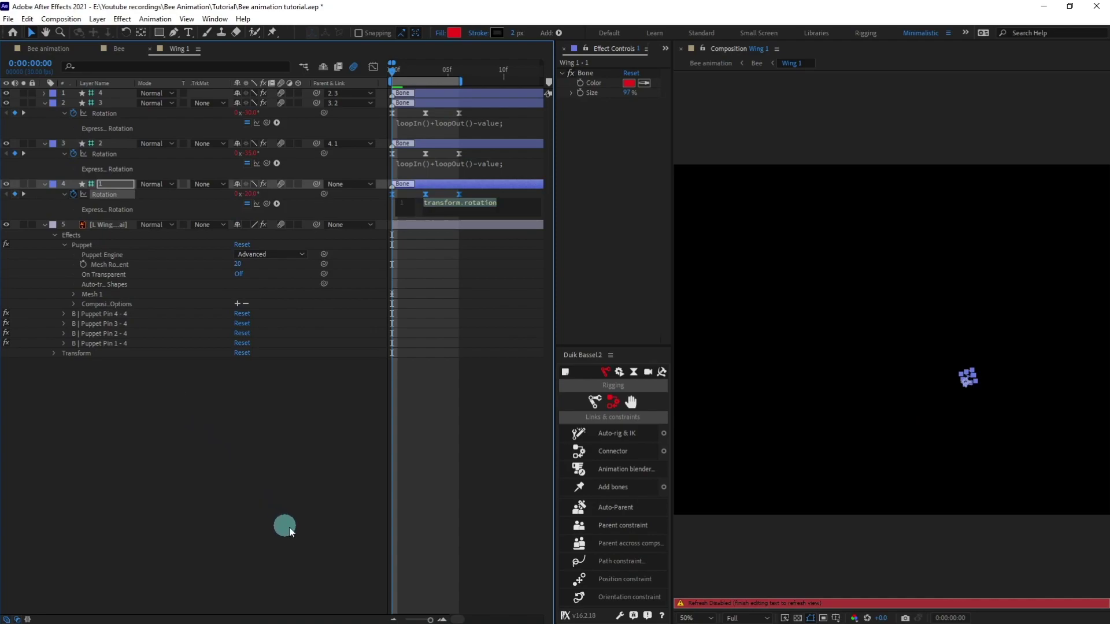
{"action": "left_click", "coordinate": [306, 528]}
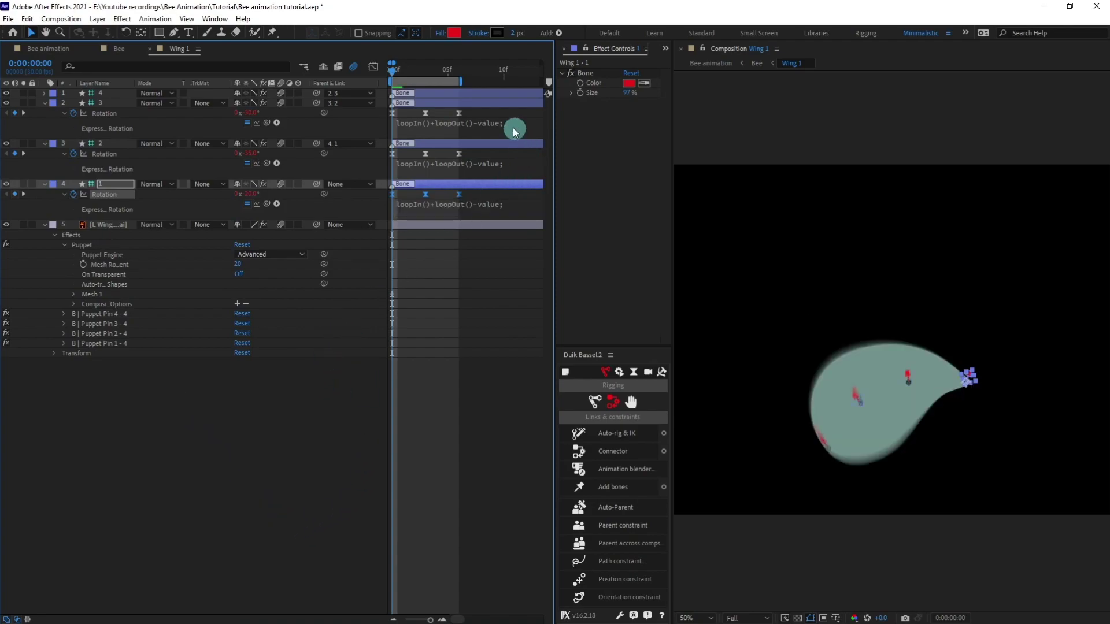
Delay the Rotation keyframes of bone 2 by one frame and bone 3 by two frames, and extend the work area to about 2.5 seconds
{"action": "left_click_drag", "start_coordinate": [477, 110], "coordinate": [417, 115]}
{"action": "left_click_drag", "start_coordinate": [461, 82], "coordinate": [514, 82]}
{"action": "key", "text": "minus"}
{"action": "key", "text": "minus"}
{"action": "key", "text": "minus"}
{"action": "left_click", "coordinate": [411, 76]}
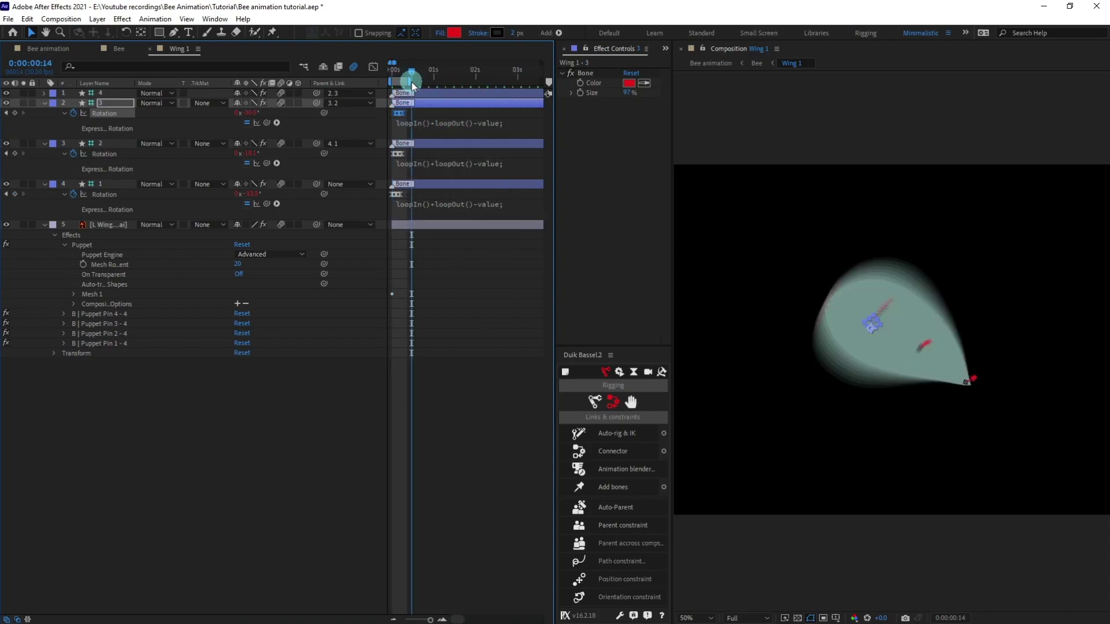
{"action": "left_click_drag", "start_coordinate": [409, 81], "coordinate": [498, 81]}
Preview the looping wing flap from the first frame and inspect the staggered Rotation keyframes
{"action": "left_click", "coordinate": [394, 72]}
{"action": "key", "text": "space"}
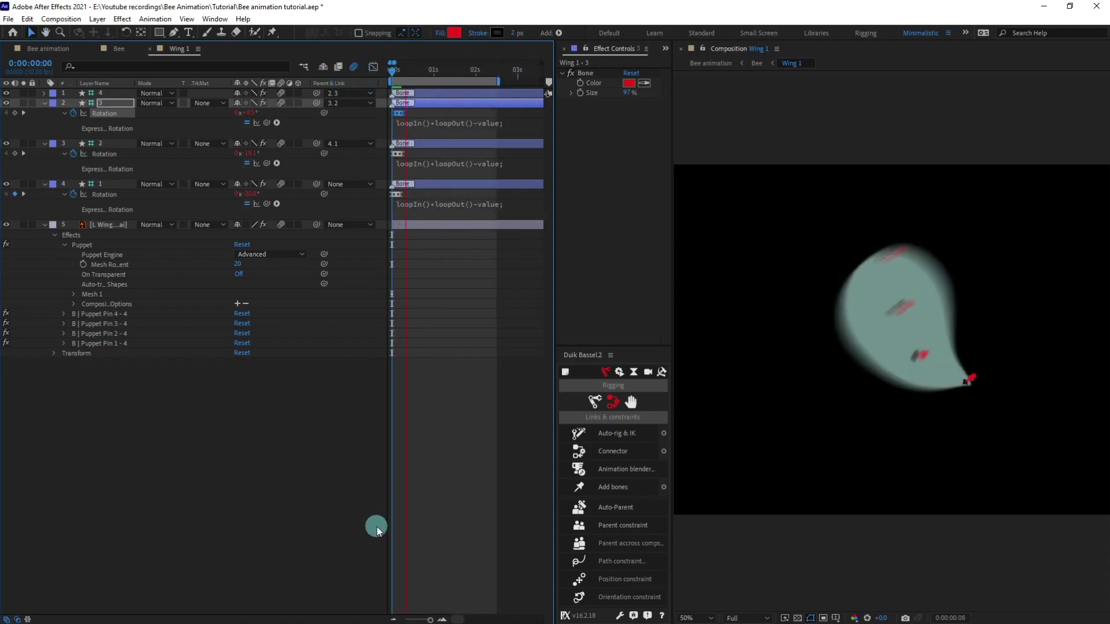
{"action": "left_click", "coordinate": [391, 73]}
{"action": "key", "text": "space"}
{"action": "key", "text": "equal"}
{"action": "key", "text": "equal"}
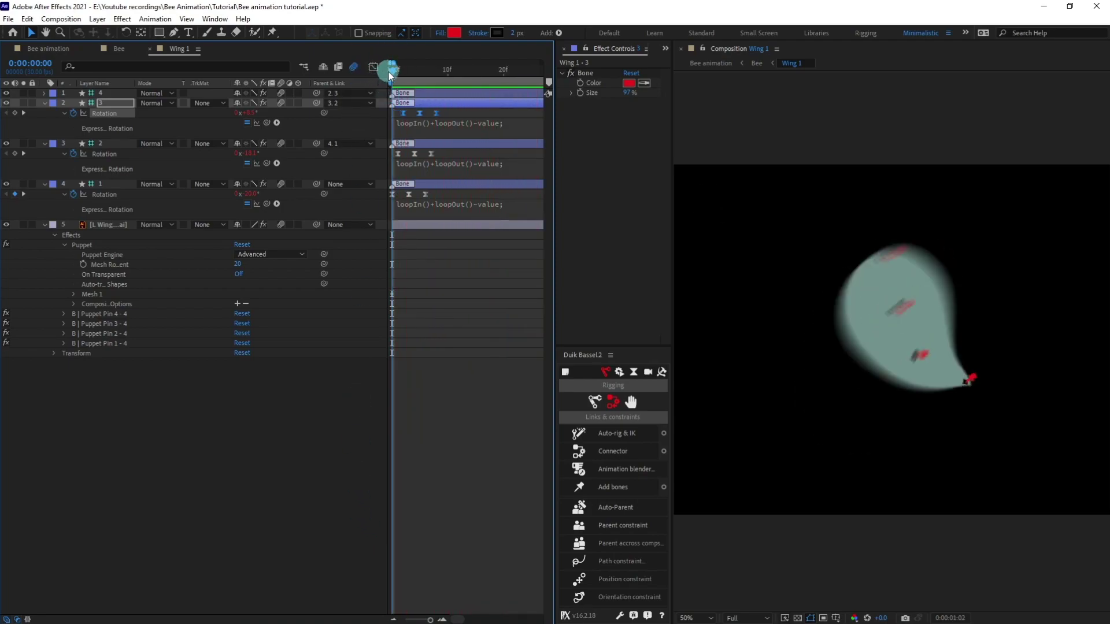
{"action": "key", "text": "space"}
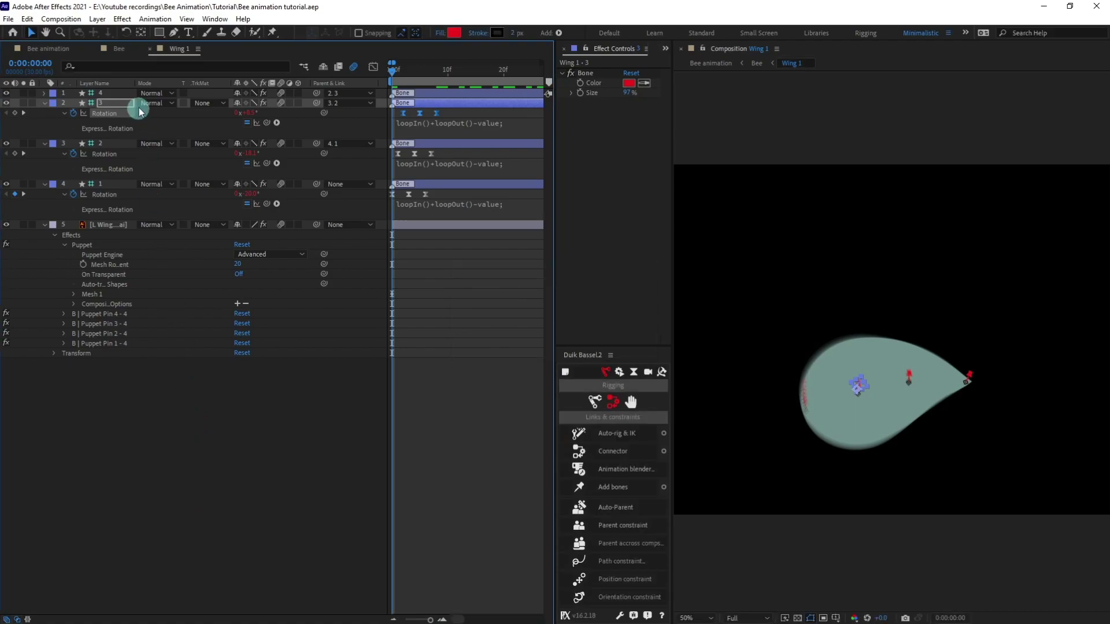
In the Bee composition, solo L Wing, move its anchor point to the wing's pointed base, and unsolo it
{"action": "left_click", "coordinate": [117, 49]}
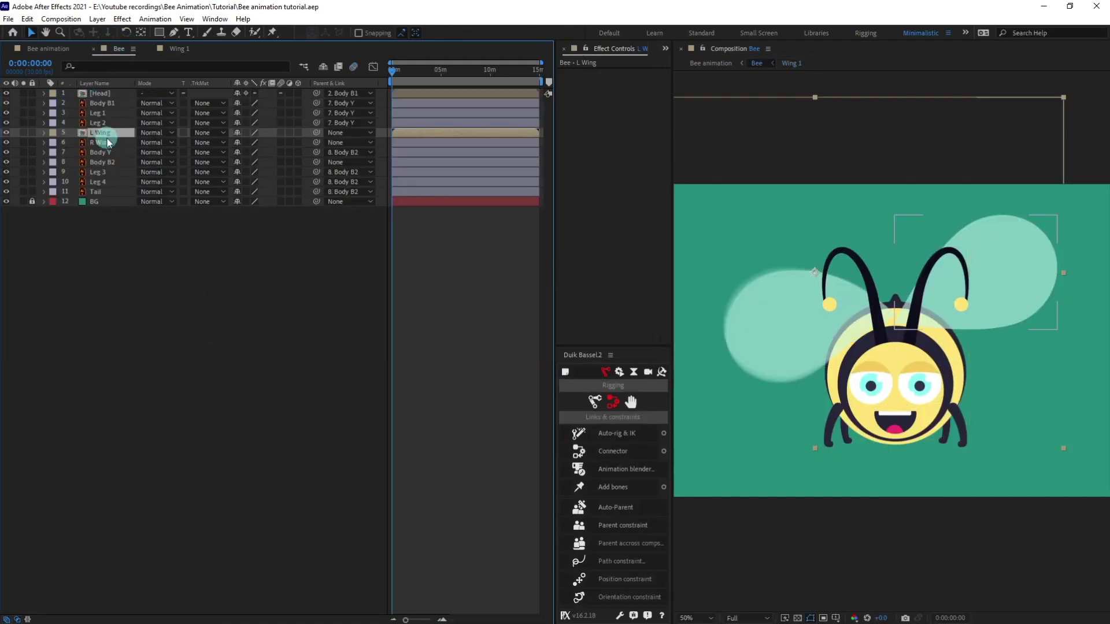
{"action": "left_click", "coordinate": [23, 132]}
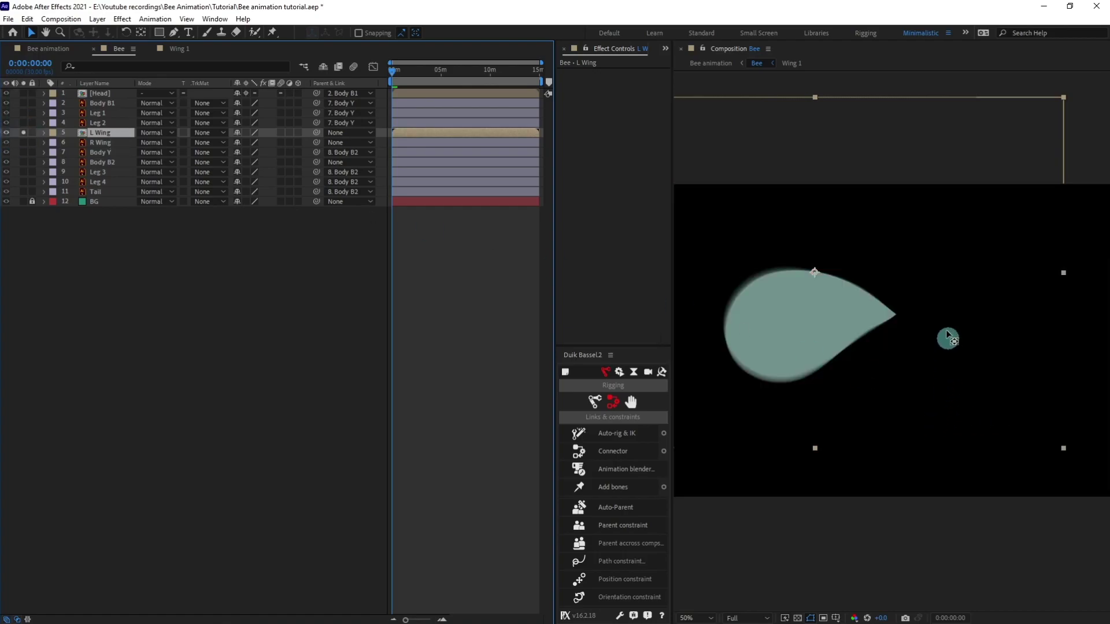
{"action": "key", "text": "y"}
{"action": "left_click_drag", "start_coordinate": [814, 270], "coordinate": [898, 314]}
{"action": "left_click", "coordinate": [23, 133]}
Duplicate the L Wing layer and rename the copy R Wing
{"action": "left_click", "coordinate": [108, 134]}
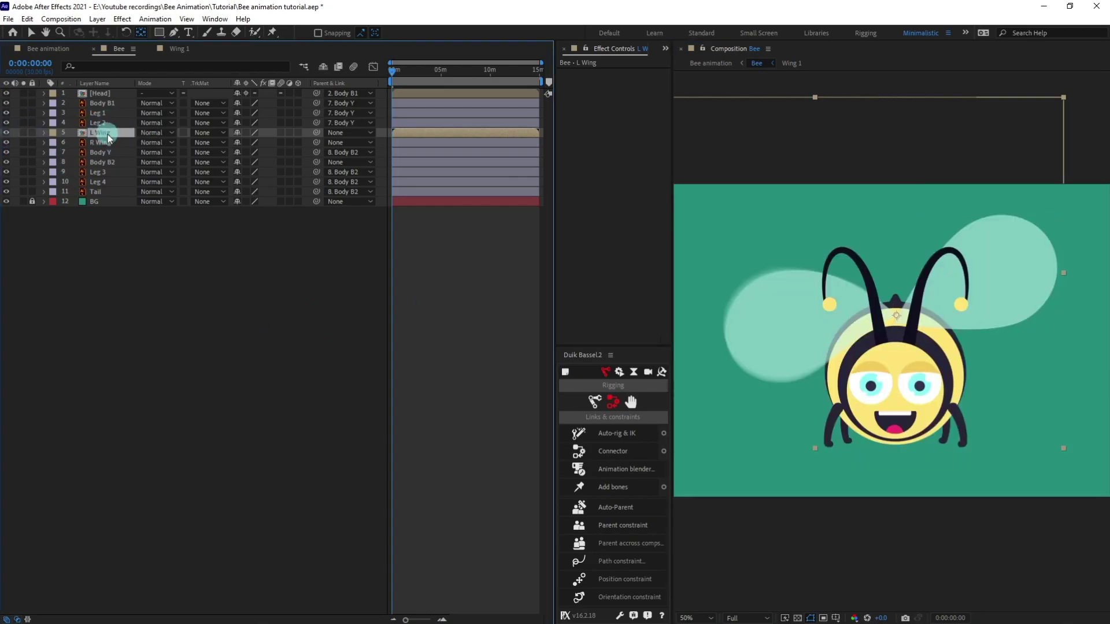
{"action": "key", "text": "ctrl+d"}
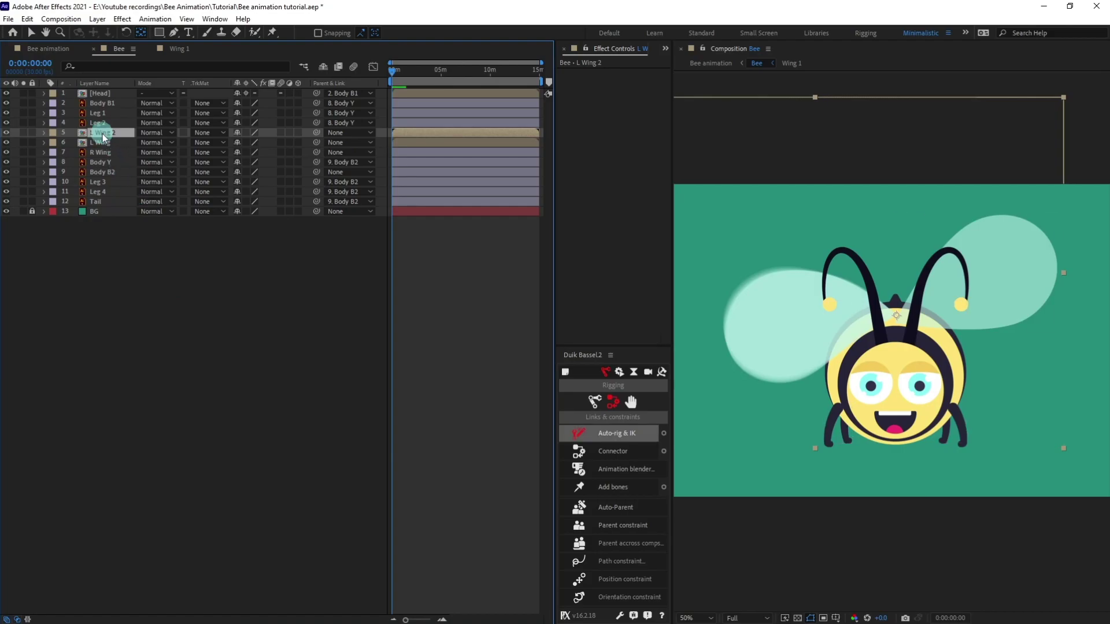
{"action": "key", "text": "Return"}
{"action": "type", "text": "R"}
{"action": "left_click", "coordinate": [154, 302]}
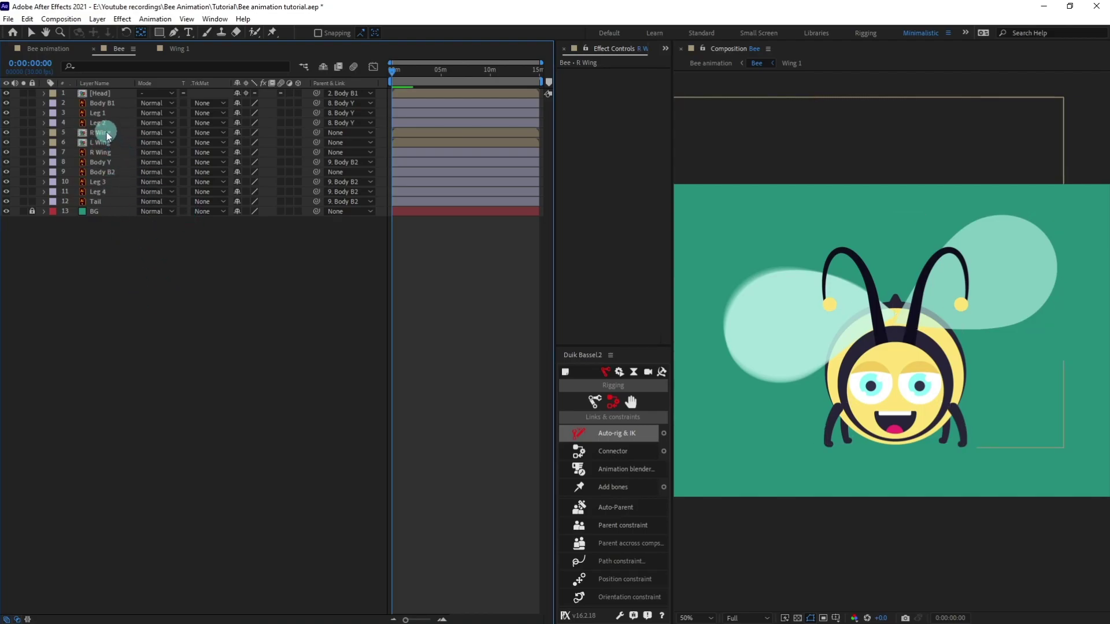
Flip the duplicated R Wing layer horizontally so it mirrors L Wing
{"action": "left_click", "coordinate": [105, 134]}
{"action": "key", "text": "v"}
{"action": "right_click", "coordinate": [897, 314]}
{"action": "mouse_move", "coordinate": [941, 333]}
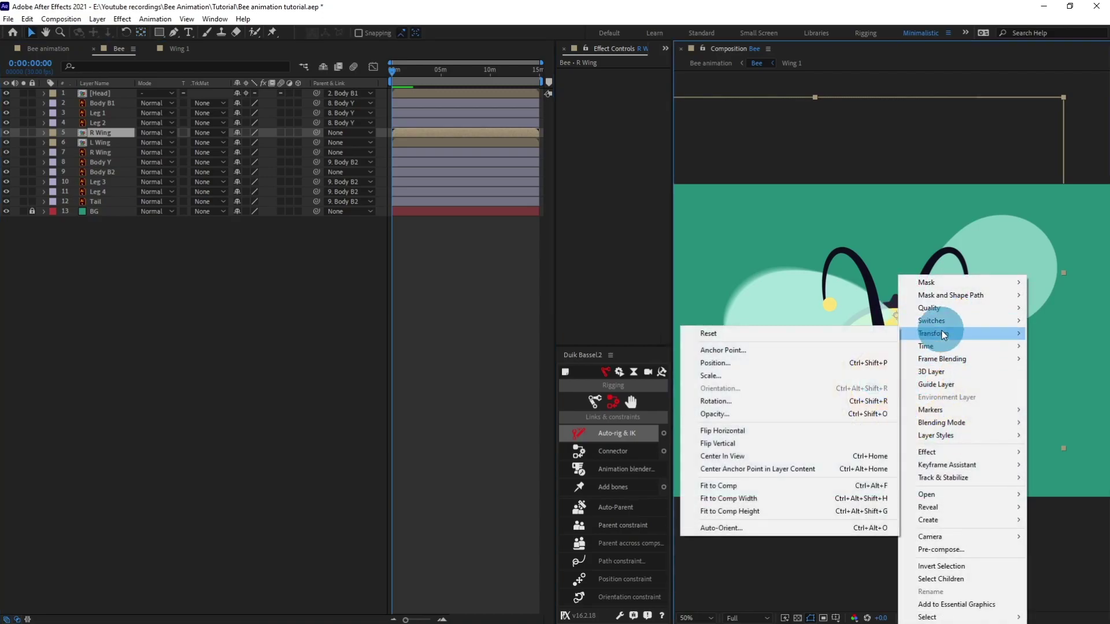
{"action": "left_click", "coordinate": [720, 430]}
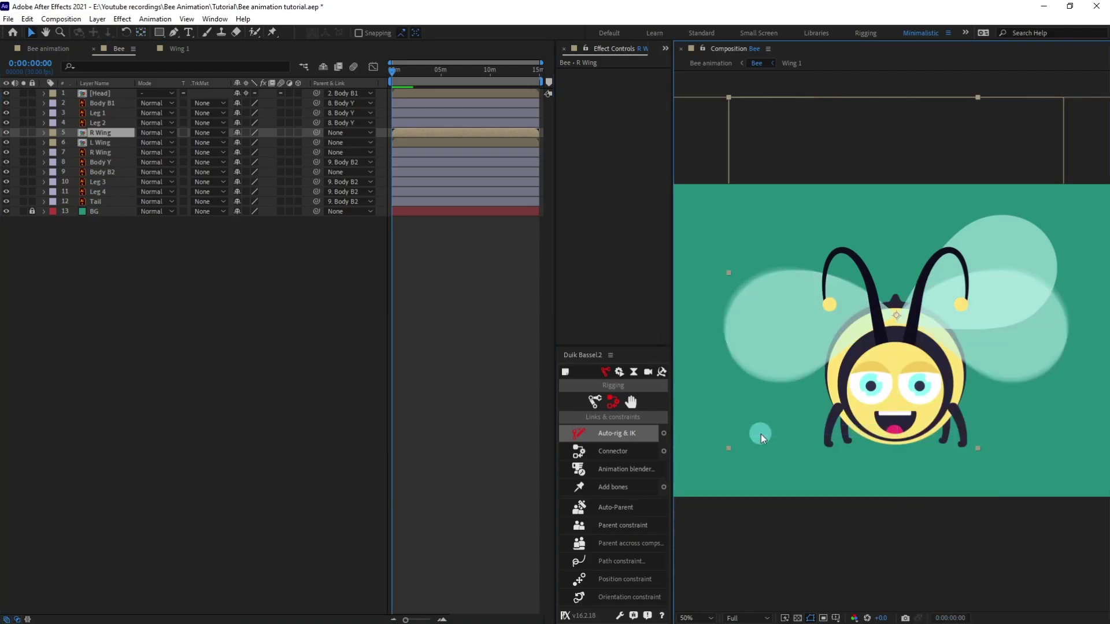
Delete the original static R Wing layer and preview both animated wings
{"action": "scroll", "coordinate": [950, 335], "scroll_direction": "up", "scroll_amount": 4}
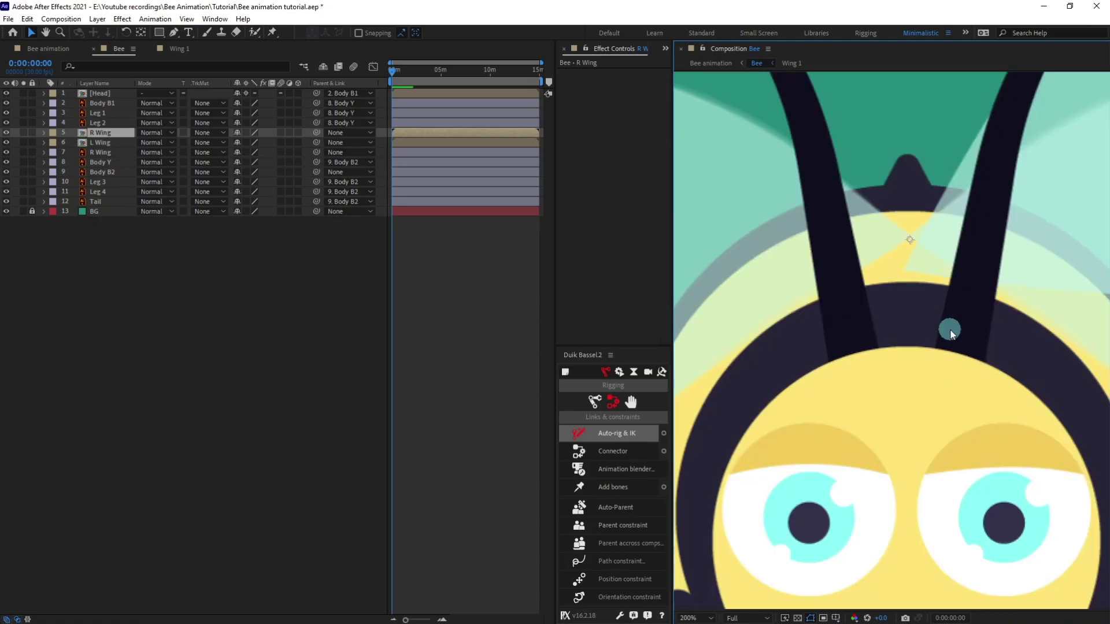
{"action": "scroll", "coordinate": [939, 293], "scroll_direction": "down", "scroll_amount": 1}
{"action": "scroll", "coordinate": [937, 290], "scroll_direction": "up", "scroll_amount": 1}
{"action": "scroll", "coordinate": [937, 290], "scroll_direction": "down", "scroll_amount": 1}
{"action": "left_click", "coordinate": [102, 153]}
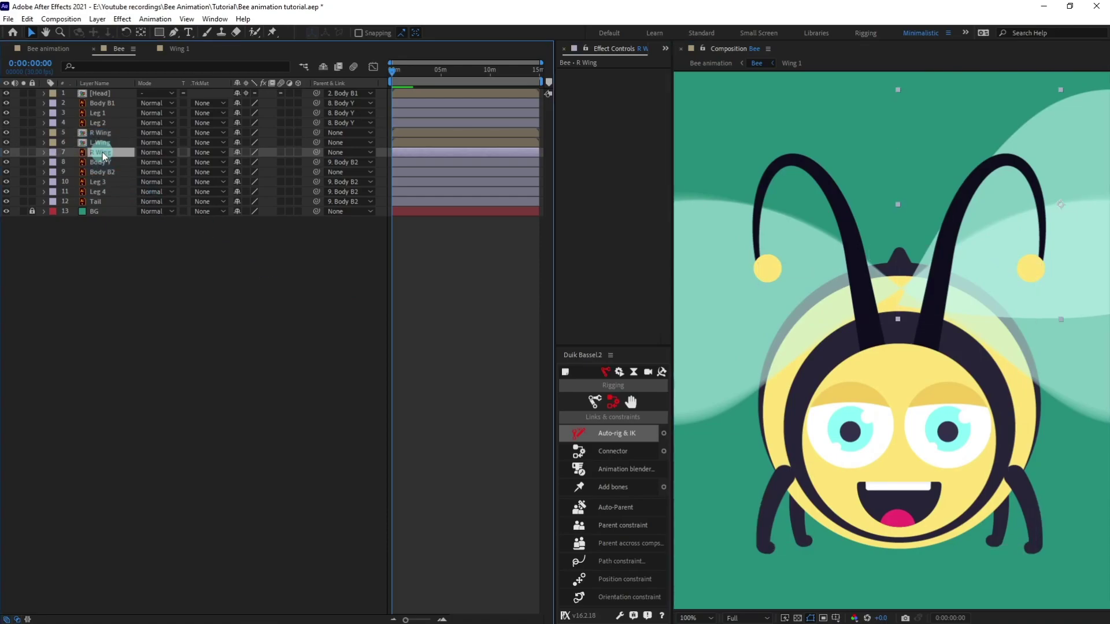
{"action": "key", "text": "Delete"}
{"action": "scroll", "coordinate": [993, 244], "scroll_direction": "down", "scroll_amount": 4}
{"action": "key", "text": "space"}
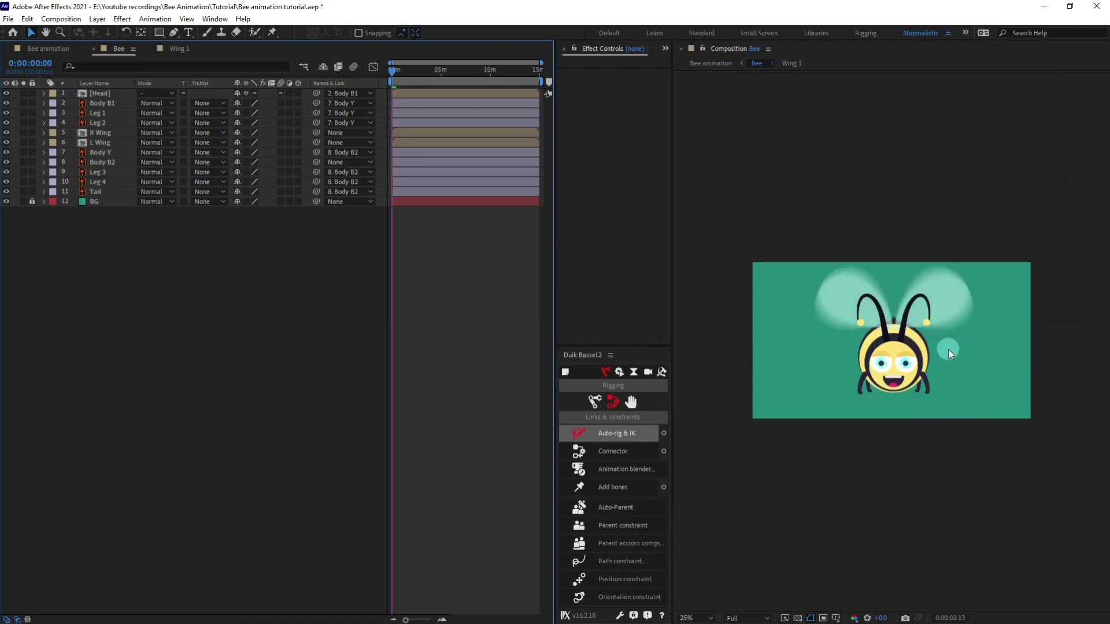
{"action": "scroll", "coordinate": [902, 329], "scroll_direction": "up", "scroll_amount": 2}
{"action": "scroll", "coordinate": [865, 283], "scroll_direction": "down", "scroll_amount": 2}
{"action": "key", "text": "space"}
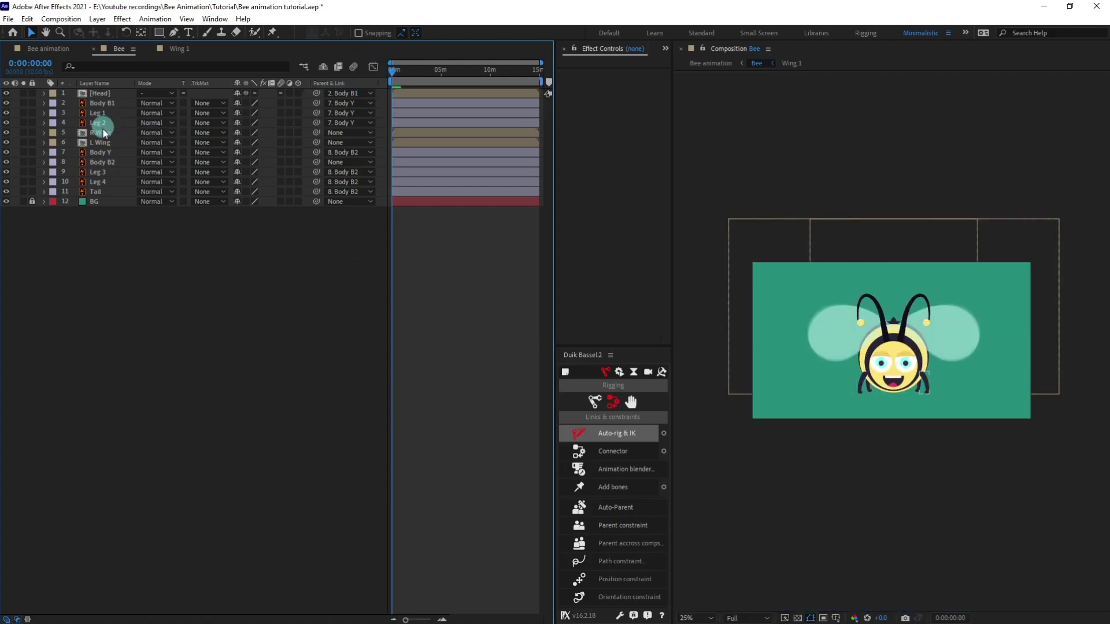
Turn the R Wing and L Wing layers into 3D layers
{"action": "left_click", "coordinate": [99, 132]}
{"action": "left_click", "coordinate": [99, 143], "text": "shift"}
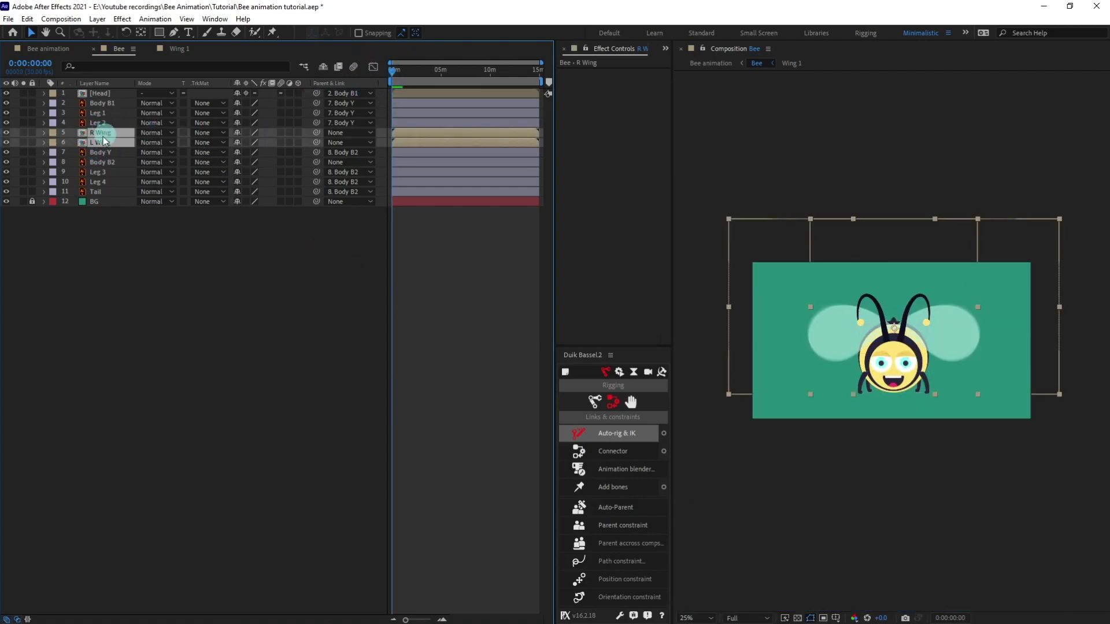
{"action": "left_click", "coordinate": [232, 149]}
{"action": "left_click", "coordinate": [318, 143]}
{"action": "left_click", "coordinate": [298, 142]}
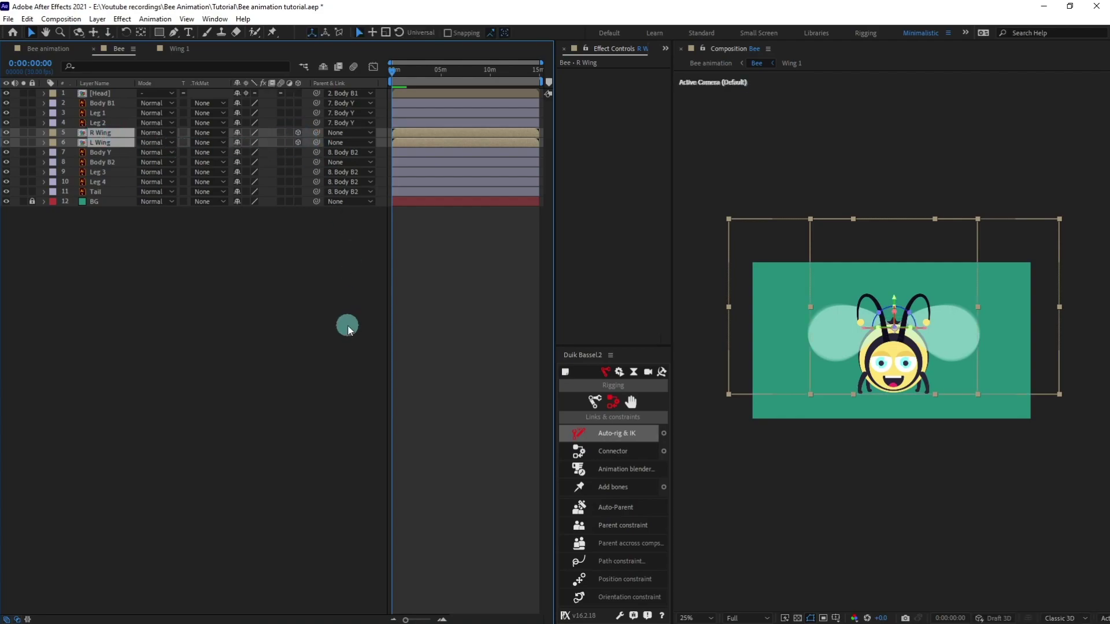
Set the X Rotation of both wing layers to -23° and preview the tilted flap
{"action": "key", "text": "r"}
{"action": "mouse_move", "coordinate": [251, 171]}
{"action": "left_mouse_down"}
{"action": "mouse_move", "coordinate": [258, 153]}
{"action": "mouse_move", "coordinate": [248, 154]}
{"action": "left_mouse_up"}
{"action": "key", "text": "ctrl+z"}
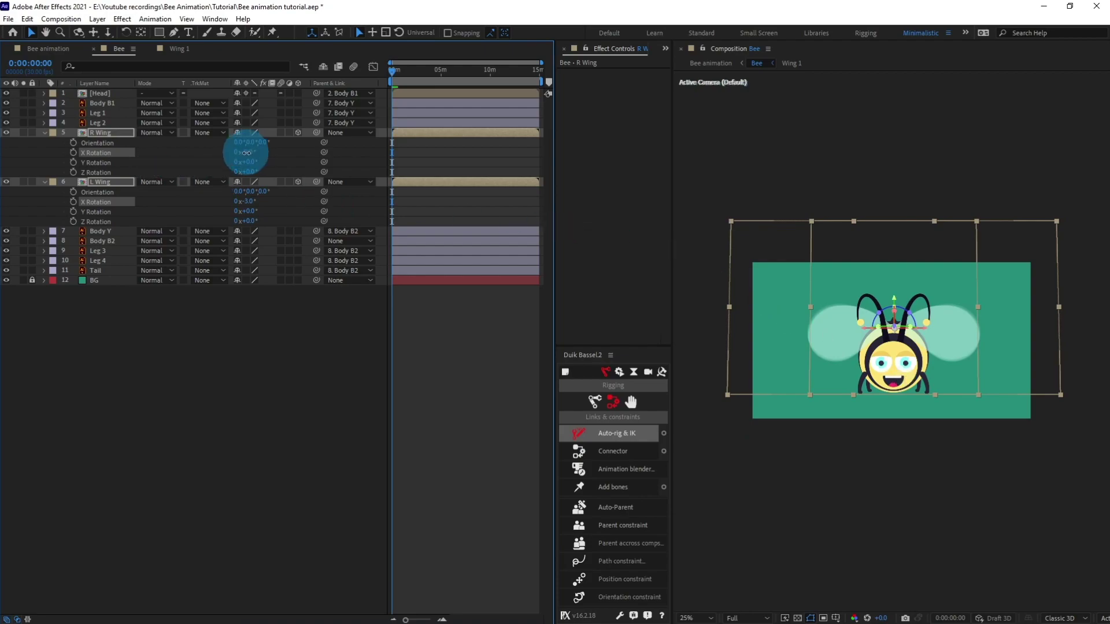
{"action": "left_click_drag", "start_coordinate": [247, 153], "coordinate": [240, 154]}
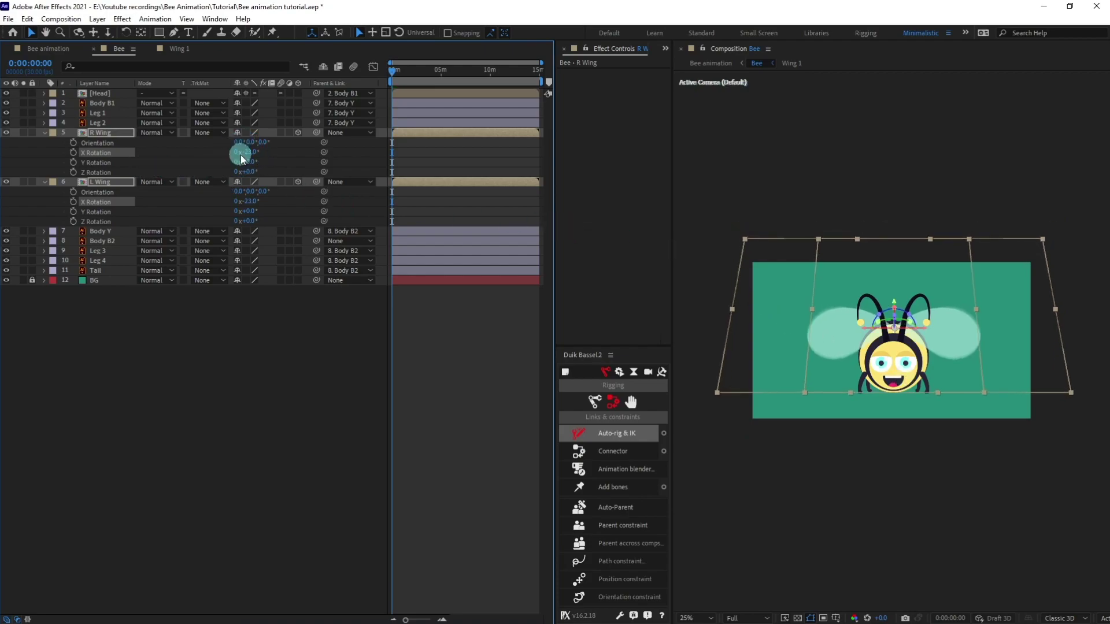
{"action": "left_click", "coordinate": [343, 390]}
{"action": "key", "text": "space"}
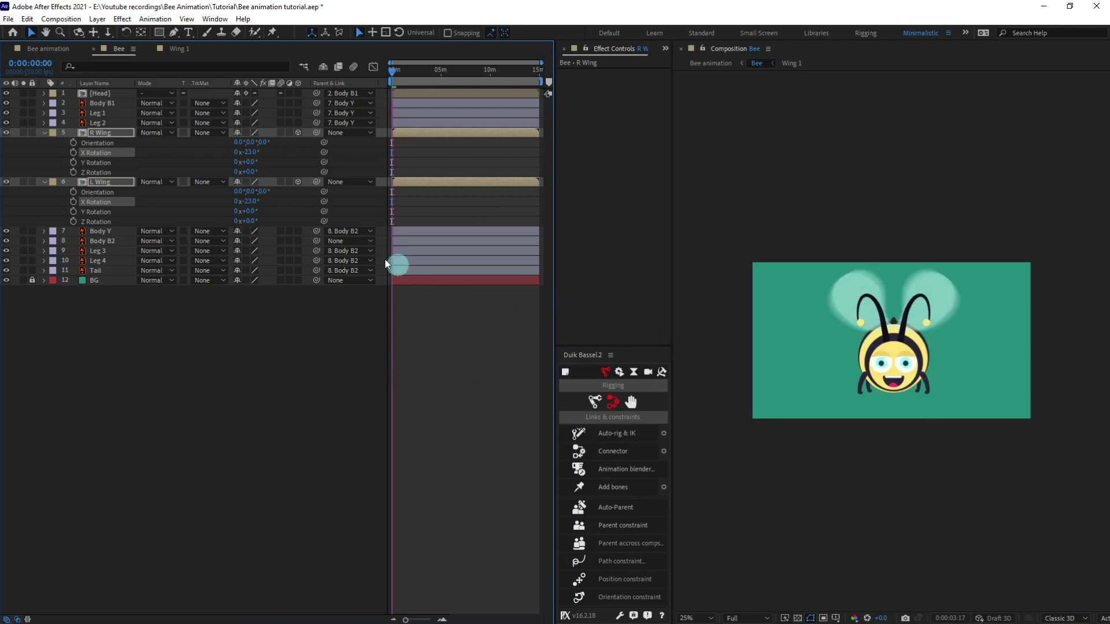
{"action": "left_click", "coordinate": [385, 74]}
{"action": "left_click", "coordinate": [395, 164]}
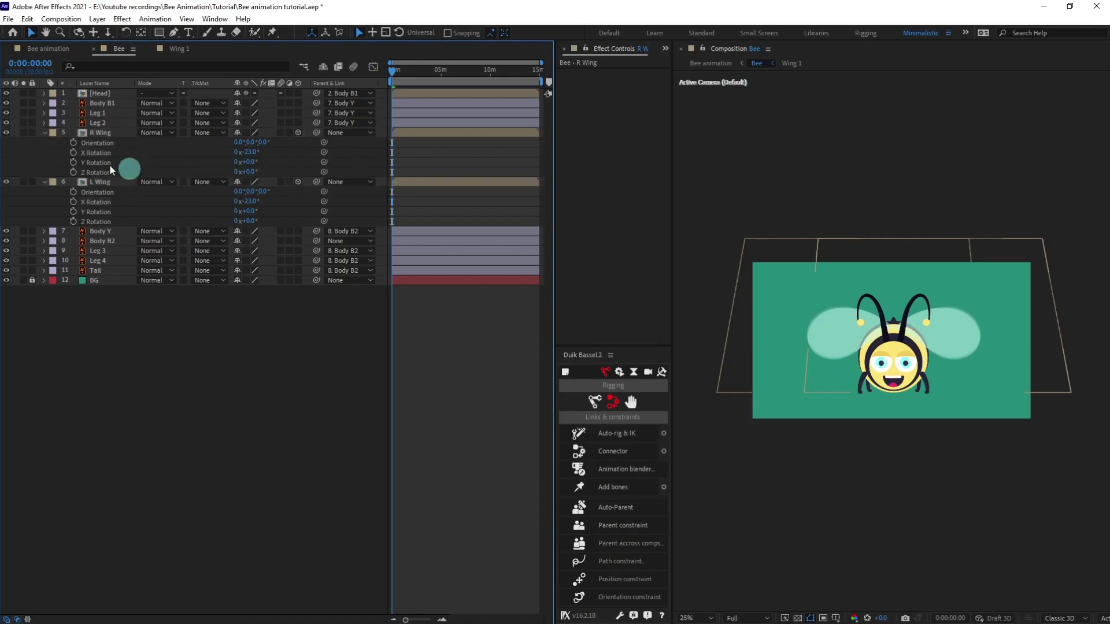
Duplicate both wings, place the copies directly beneath L Wing, shift them slightly earlier in time, and preview the four wings
{"action": "left_click", "coordinate": [99, 133]}
{"action": "left_click", "coordinate": [107, 183], "text": "ctrl"}
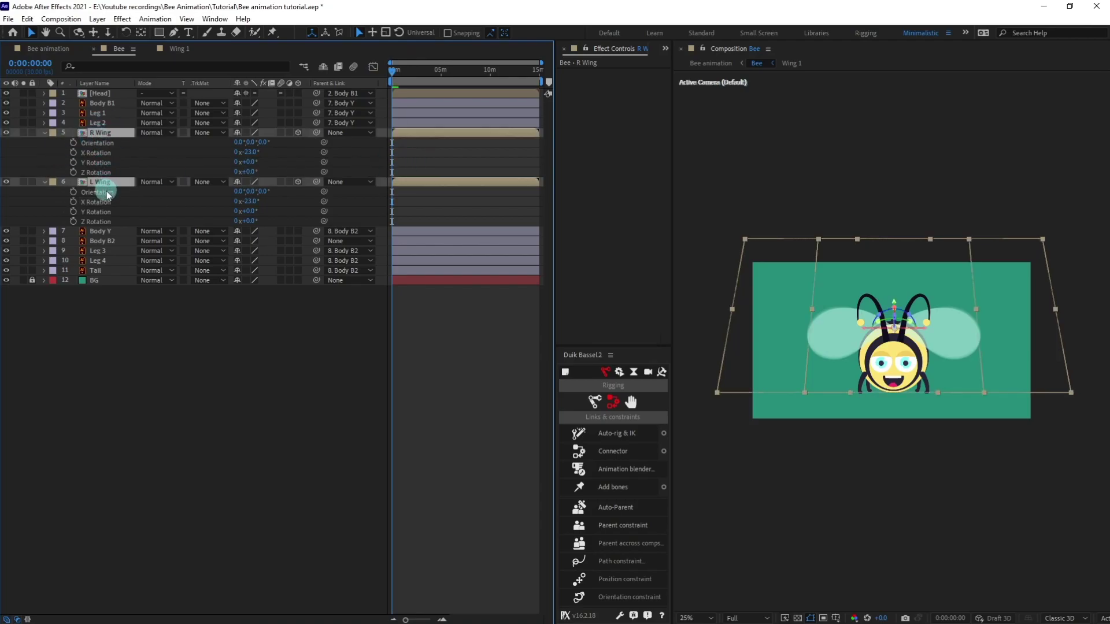
{"action": "key", "text": "ctrl+d"}
{"action": "left_click_drag", "start_coordinate": [113, 147], "coordinate": [112, 246]}
{"action": "left_click_drag", "start_coordinate": [440, 239], "coordinate": [421, 241]}
{"action": "key", "text": "space"}
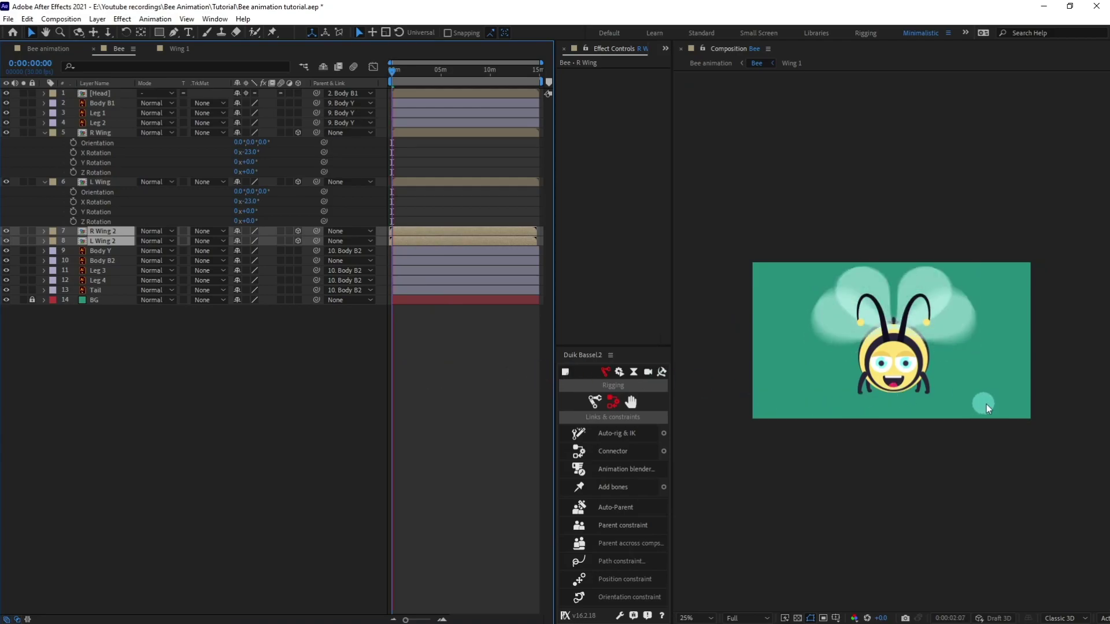
{"action": "left_click", "coordinate": [461, 409]}
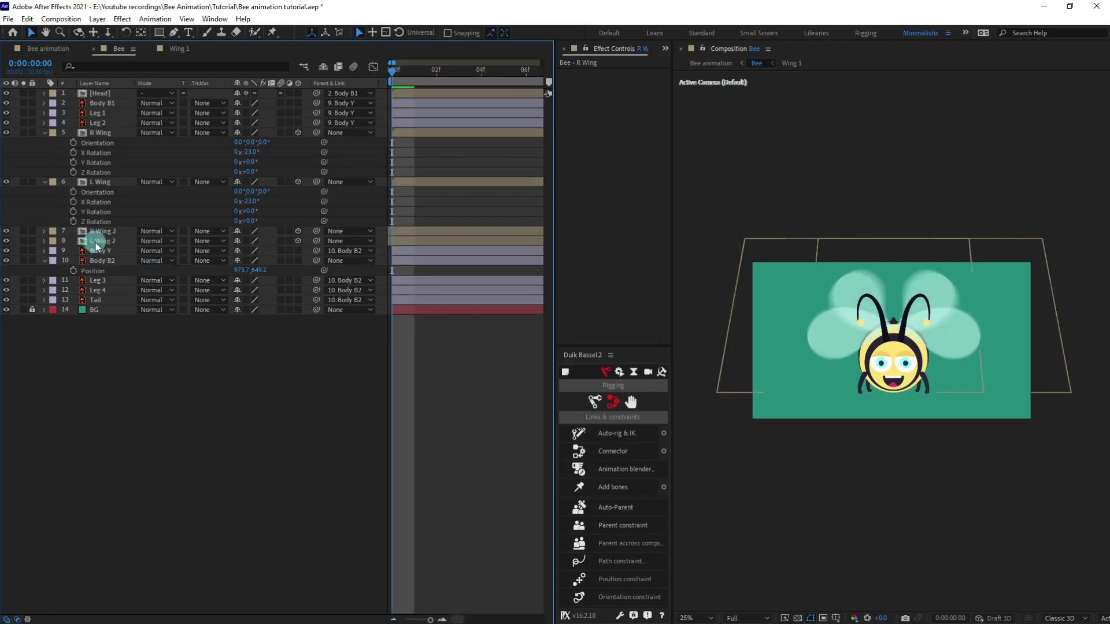
Parent L Wing, R Wing 2 and L Wing 2 to R Wing, and parent R Wing to Body B2
{"action": "left_click", "coordinate": [102, 241]}
{"action": "left_click", "coordinate": [102, 231], "text": "ctrl"}
{"action": "left_click", "coordinate": [107, 188], "text": "ctrl"}
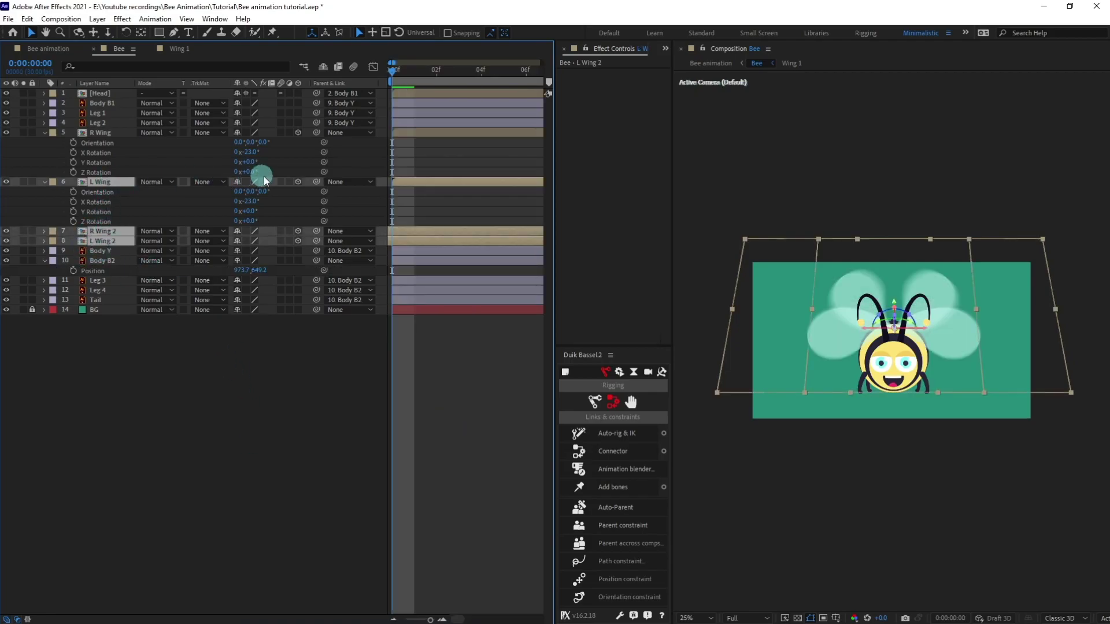
{"action": "left_click_drag", "start_coordinate": [316, 182], "coordinate": [105, 133]}
{"action": "left_click", "coordinate": [105, 131]}
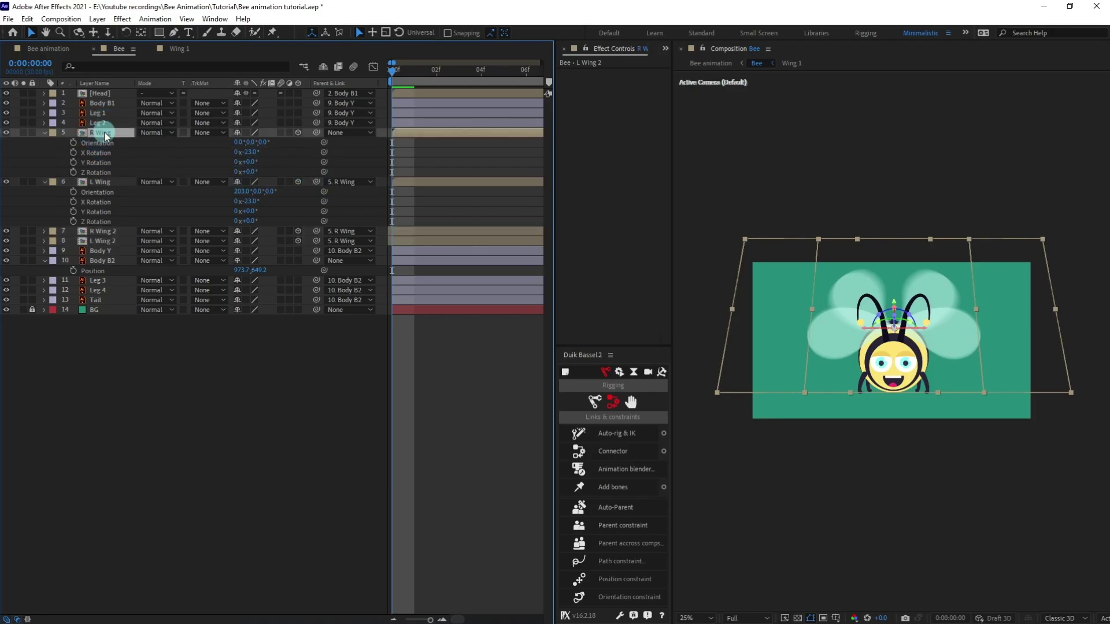
{"action": "left_click_drag", "start_coordinate": [317, 132], "coordinate": [113, 259]}
Move Body B2 sideways to test the wing parenting, and undo the move
{"action": "left_click", "coordinate": [110, 260]}
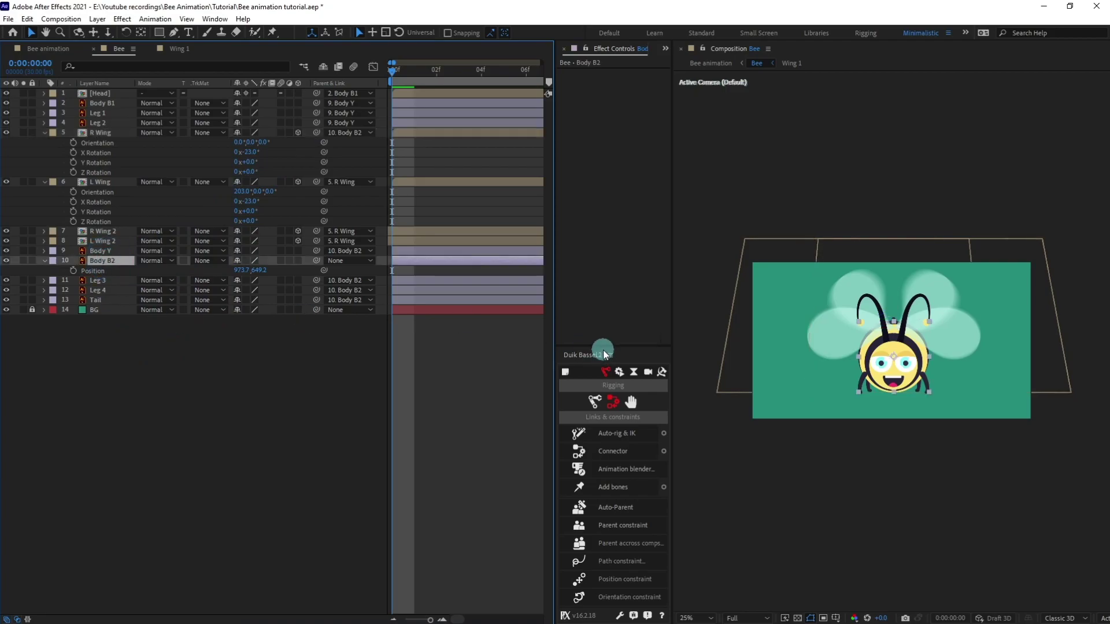
{"action": "mouse_move", "coordinate": [898, 373]}
{"action": "left_mouse_down"}
{"action": "mouse_move", "coordinate": [909, 374]}
{"action": "mouse_move", "coordinate": [908, 361]}
{"action": "left_mouse_up"}
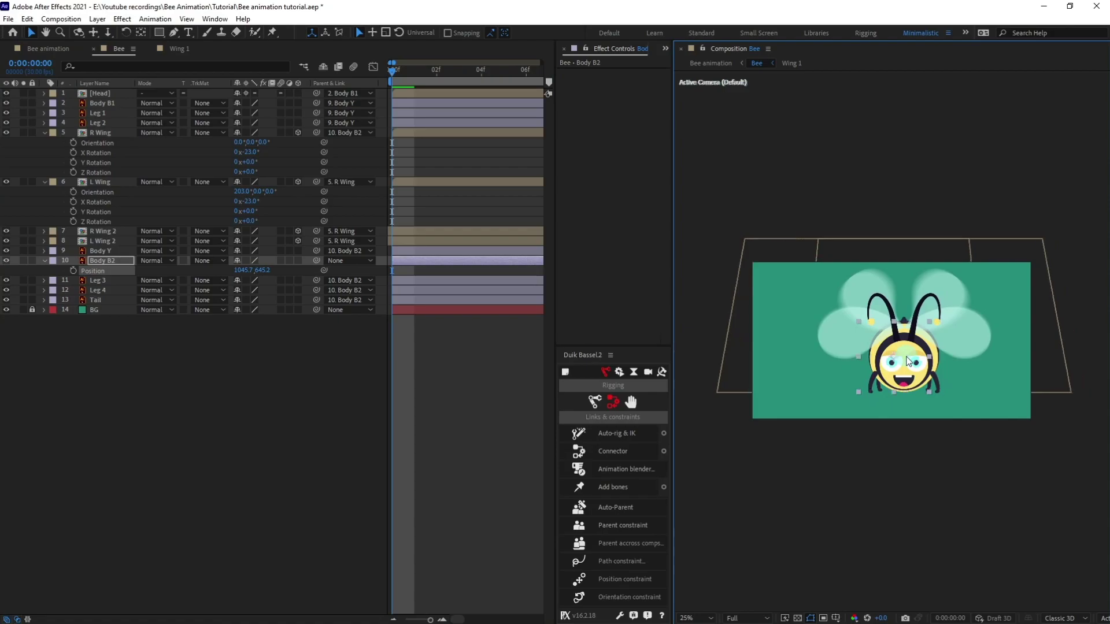
{"action": "key", "text": "ctrl+z"}
{"action": "key", "text": "ctrl+z"}
Move Body B2's anchor point straight down to the bee's mouth, at about 973.7, 797.2
{"action": "key", "text": "y"}
{"action": "left_click_drag", "start_coordinate": [895, 353], "coordinate": [897, 379]}
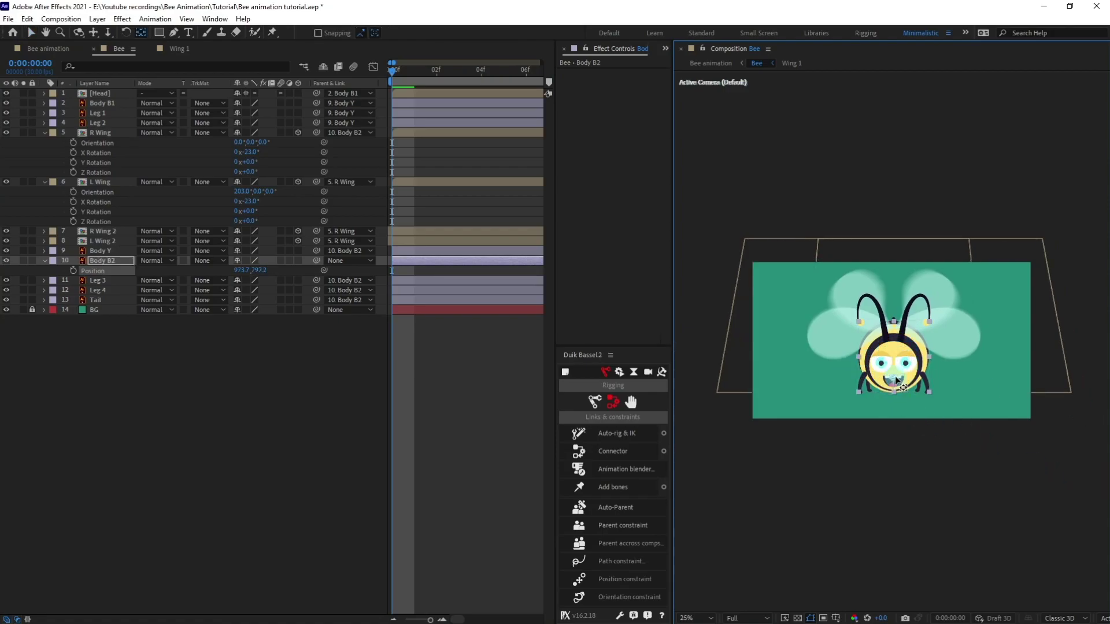
{"action": "left_click", "coordinate": [318, 423]}
Separate Body B2's Position into X and Y dimensions
{"action": "left_click", "coordinate": [106, 262]}
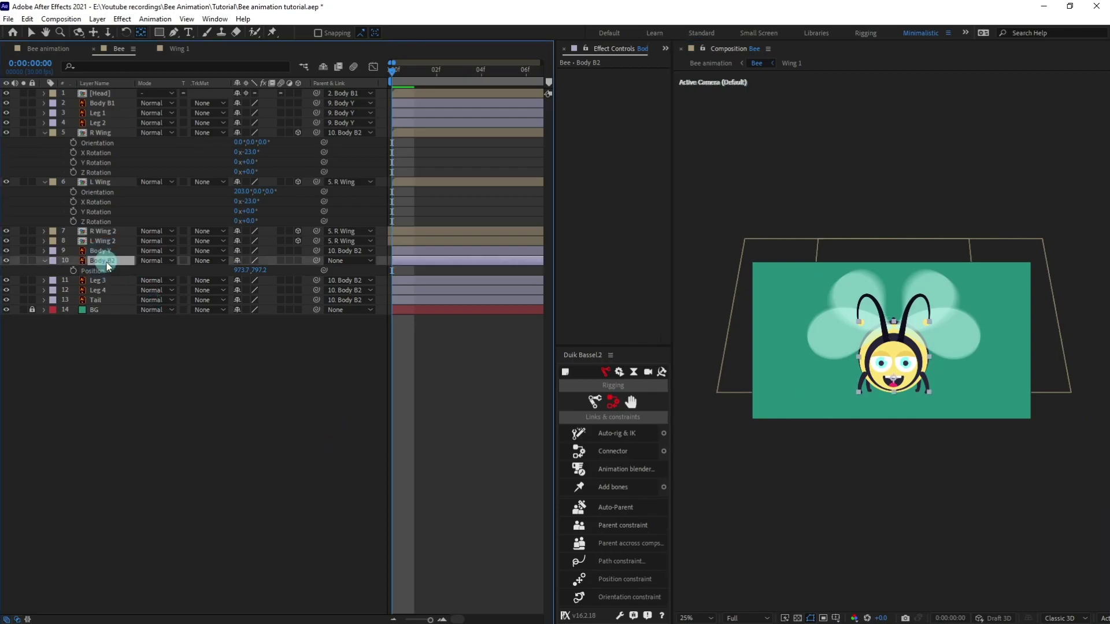
{"action": "left_click", "coordinate": [63, 270]}
{"action": "right_click", "coordinate": [85, 277]}
{"action": "left_click", "coordinate": [110, 306]}
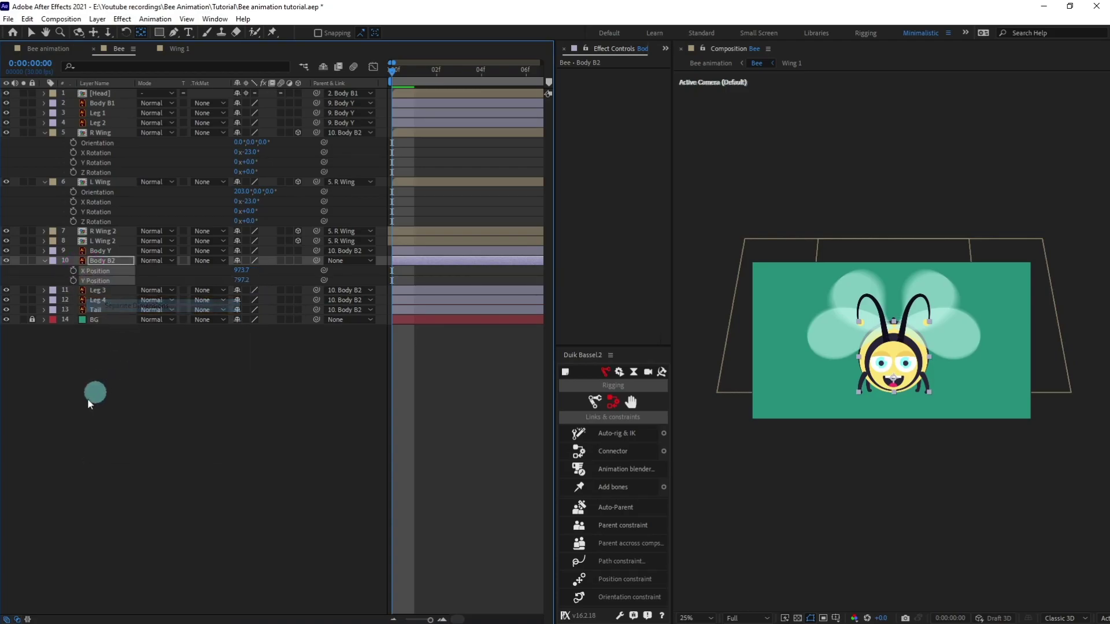
Keyframe Body B2's Y Position at frame 0 and add a second Y Position keyframe at frame 6
{"action": "left_click", "coordinate": [74, 281]}
{"action": "left_click", "coordinate": [41, 67]}
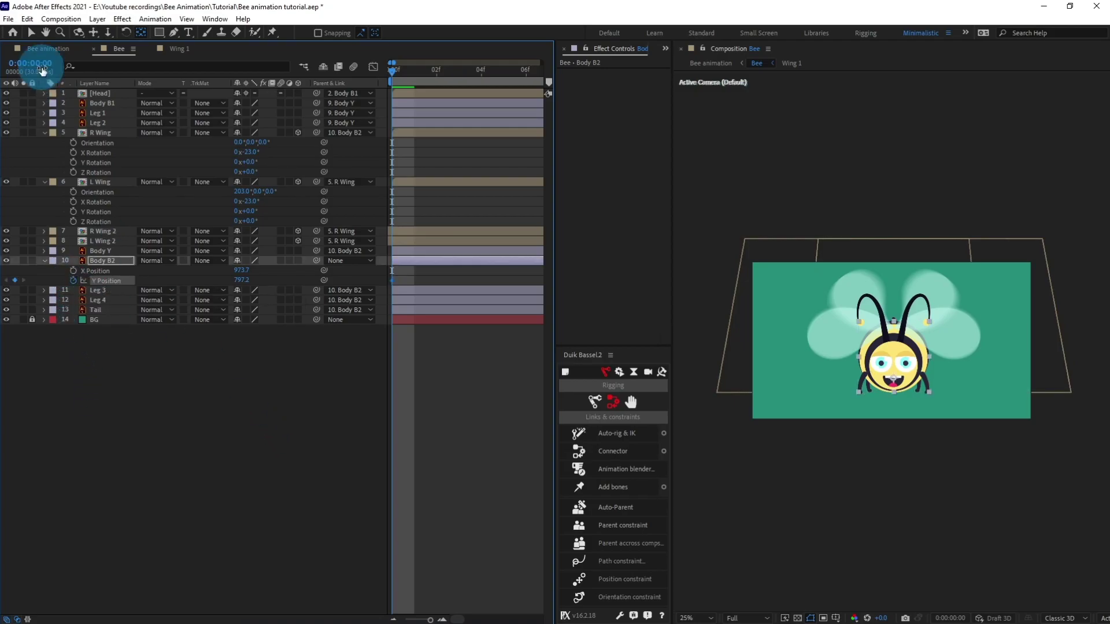
{"action": "type", "text": "+"}
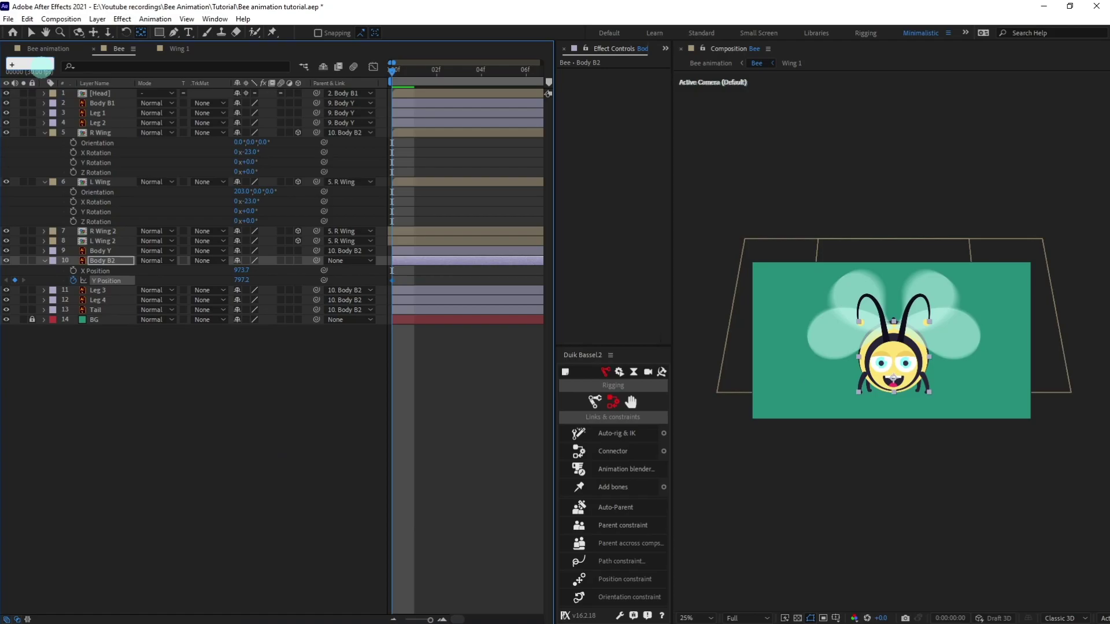
{"action": "type", "text": "6"}
{"action": "key", "text": "Return"}
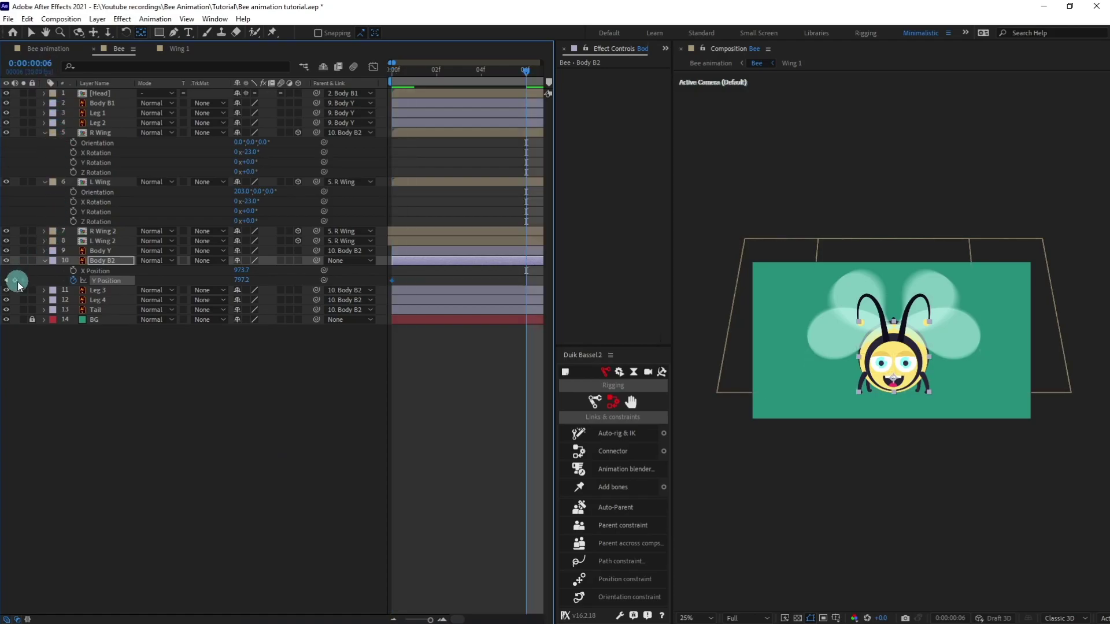
Set Body B2's Y Position to 725.2 at frame 0 and 837.2 at frame 6, and preview the movement
{"action": "key", "text": "Home"}
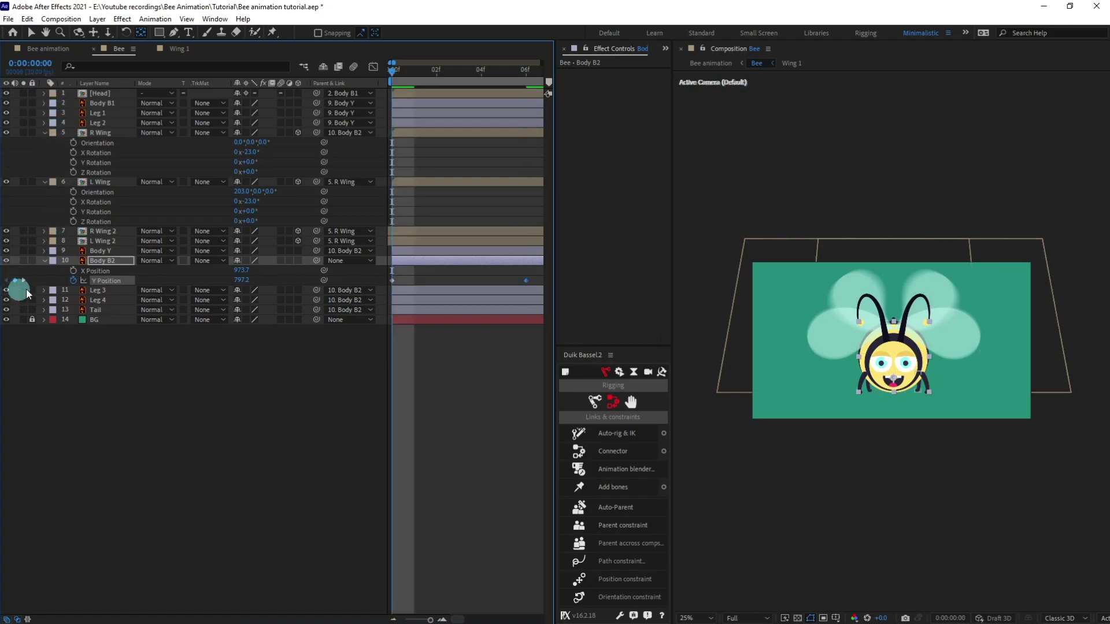
{"action": "key", "text": "Up"}
{"action": "key", "text": "Up"}
{"action": "key", "text": "Up"}
{"action": "key", "text": "Up"}
{"action": "key", "text": "Up"}
{"action": "key", "text": "Up"}
{"action": "key", "text": "Up"}
{"action": "key", "text": "Up"}
{"action": "key", "text": "Up"}
{"action": "key", "text": "Up"}
{"action": "key", "text": "Up"}
{"action": "key", "text": "Up"}
{"action": "key", "text": "Up"}
{"action": "key", "text": "Up"}
{"action": "key", "text": "Up"}
{"action": "key", "text": "Up"}
{"action": "key", "text": "Up"}
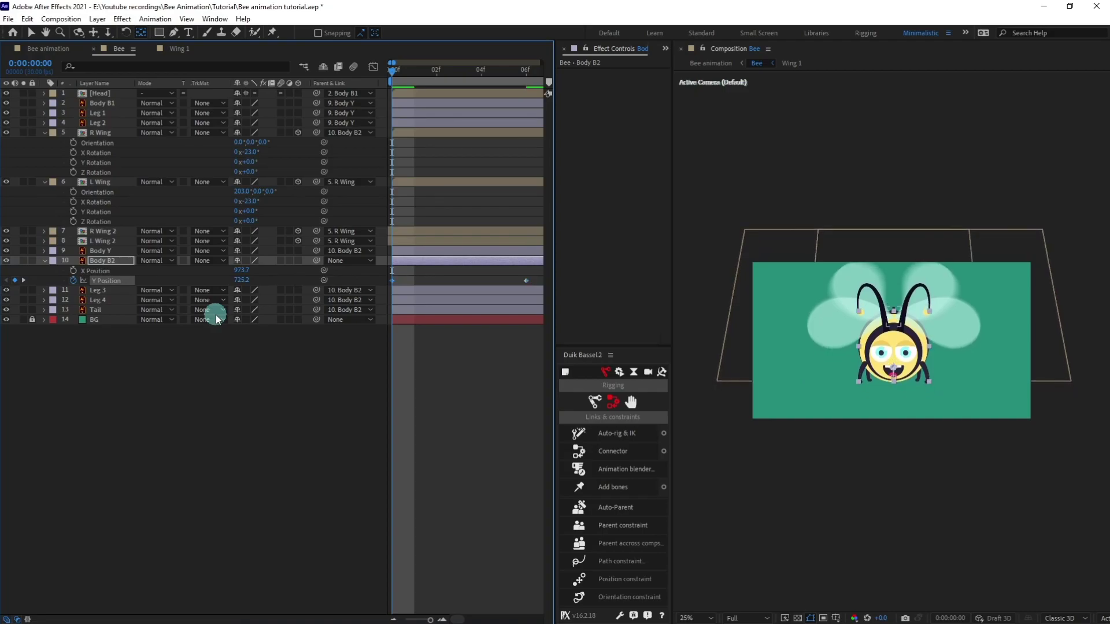
{"action": "key", "text": "space"}
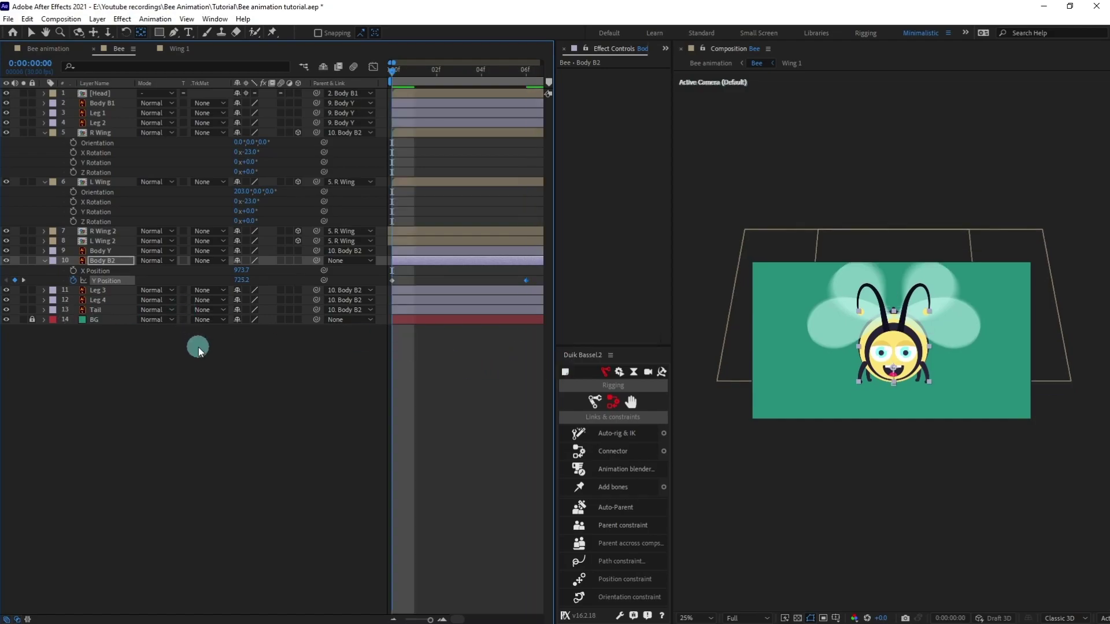
Copy Body B2's frame 0 Y Position keyframe to frame 12 and apply Easy Ease to all three Y Position keyframes
{"action": "key", "text": "minus"}
{"action": "key", "text": "minus"}
{"action": "left_click", "coordinate": [35, 63]}
{"action": "type", "text": "+"}
{"action": "type", "text": "6"}
{"action": "key", "text": "Return"}
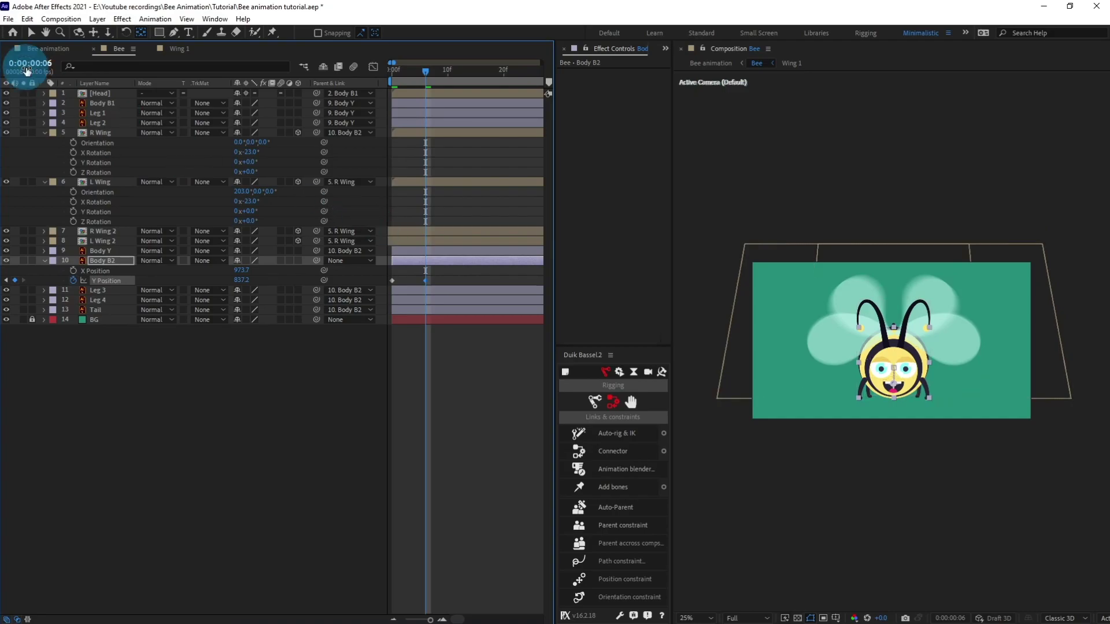
{"action": "left_click", "coordinate": [26, 65]}
{"action": "type", "text": "+6"}
{"action": "key", "text": "Return"}
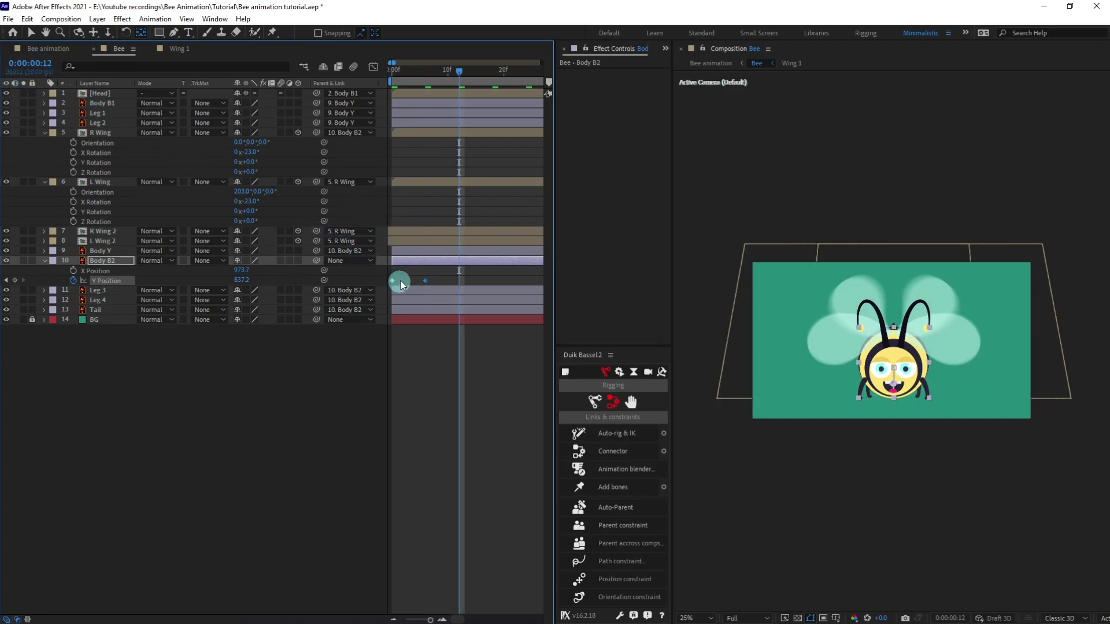
{"action": "left_click_drag", "start_coordinate": [403, 277], "coordinate": [383, 290]}
{"action": "key", "text": "ctrl+c"}
{"action": "key", "text": "ctrl+v"}
{"action": "left_click_drag", "start_coordinate": [495, 281], "coordinate": [372, 289]}
{"action": "key", "text": "F9"}
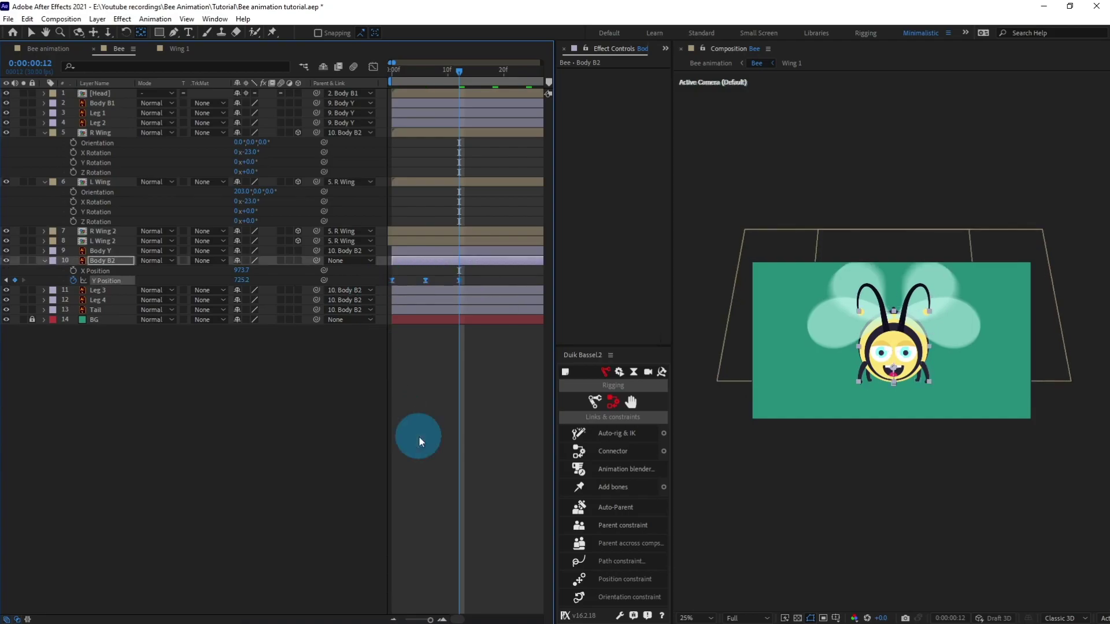
Copy the rotation loop expression from the Wing 1 composition and apply loopIn()+loopOut()-value; to Body B2's Y Position
{"action": "left_click", "coordinate": [186, 52]}
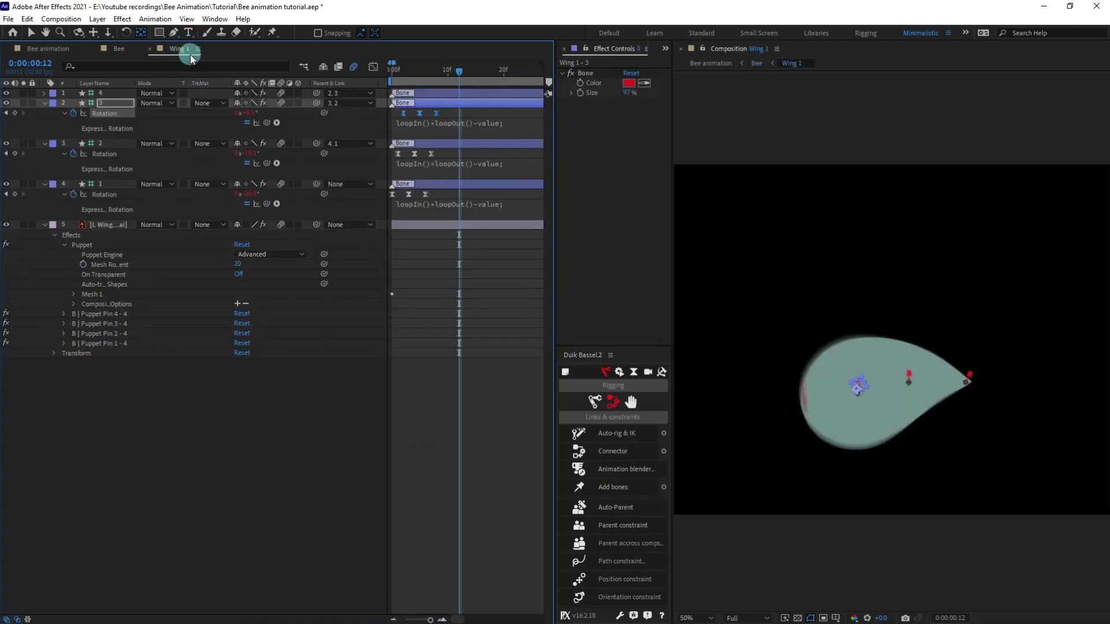
{"action": "left_click", "coordinate": [425, 130]}
{"action": "left_click", "coordinate": [465, 484]}
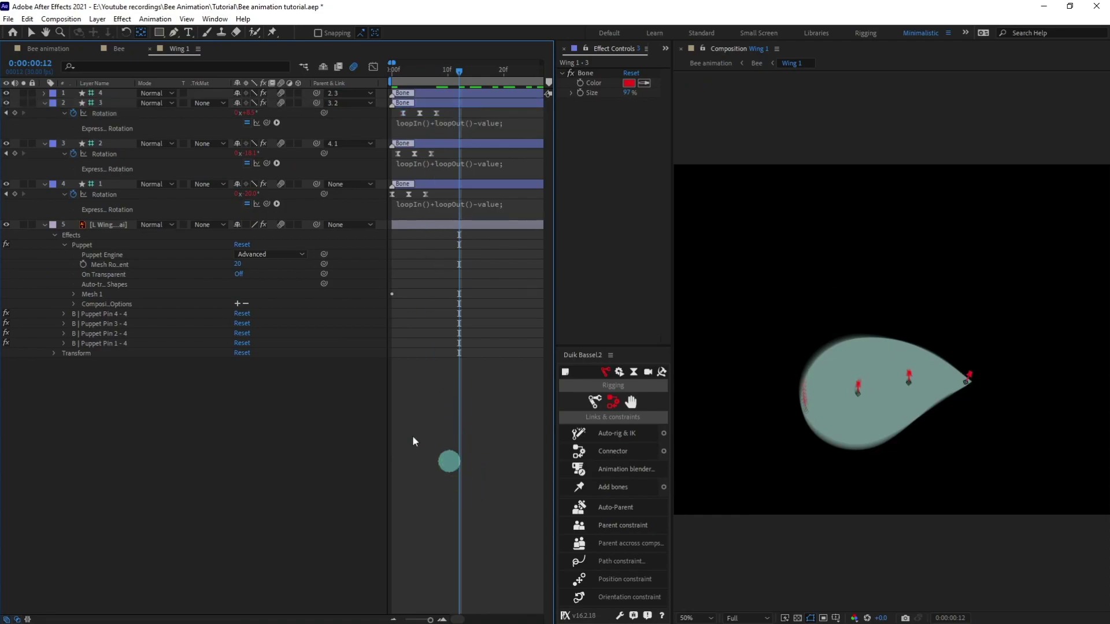
{"action": "left_click", "coordinate": [107, 49]}
{"action": "left_click", "coordinate": [73, 281], "text": "alt"}
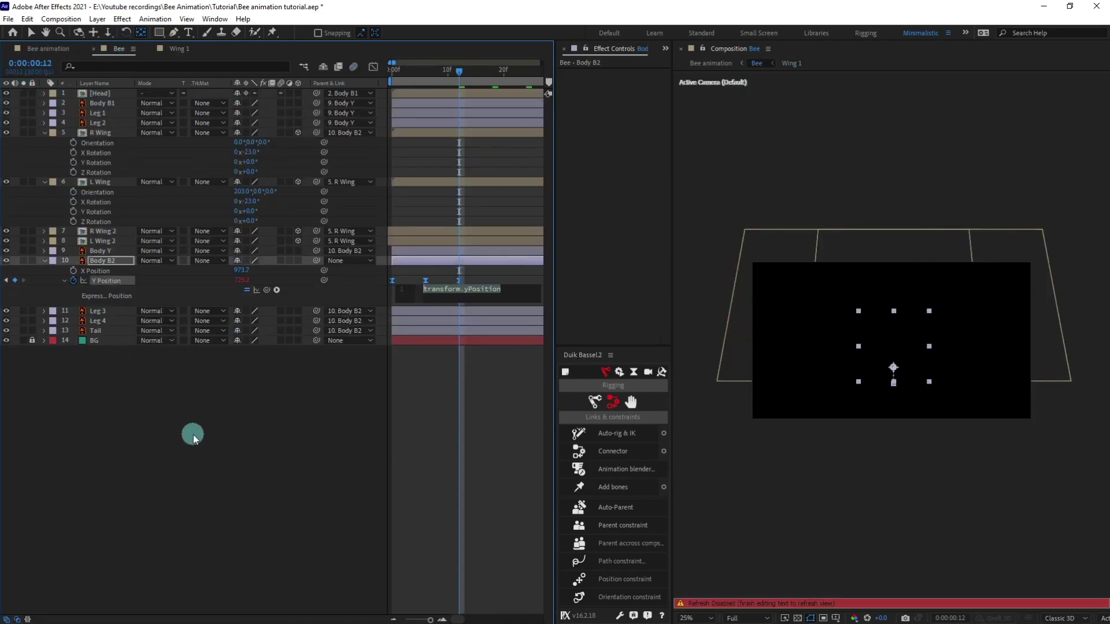
{"action": "key", "text": "ctrl+v"}
{"action": "left_click", "coordinate": [230, 434]}
Add Rotation keyframes to Body B2 at frame 0 and frame 6, aligned with the Y Position keyframes
{"action": "left_click", "coordinate": [391, 70]}
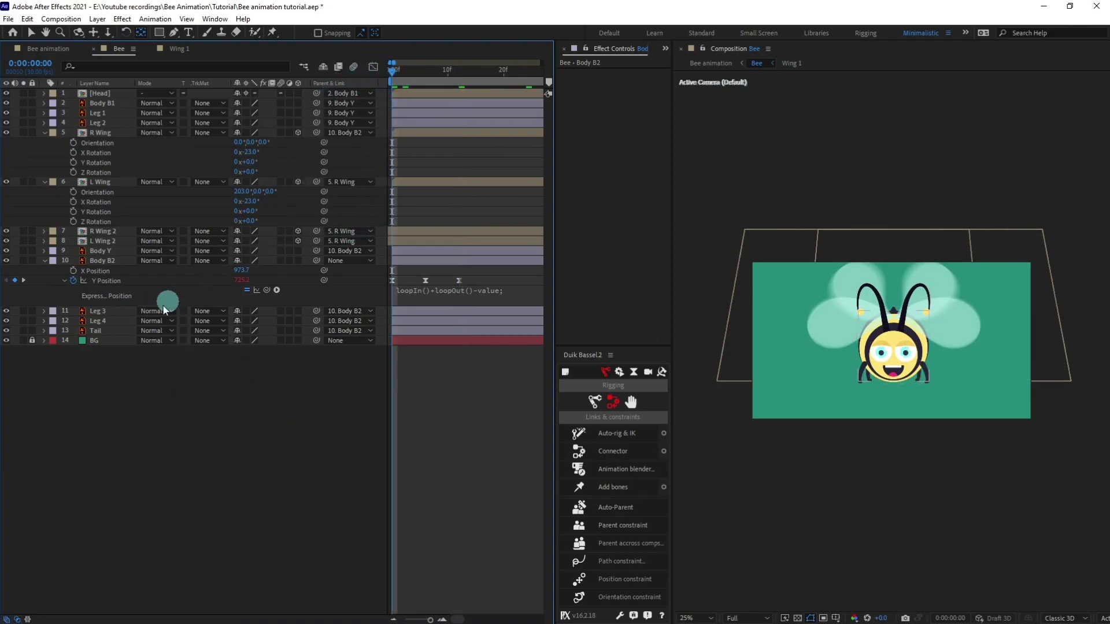
{"action": "key", "text": "r"}
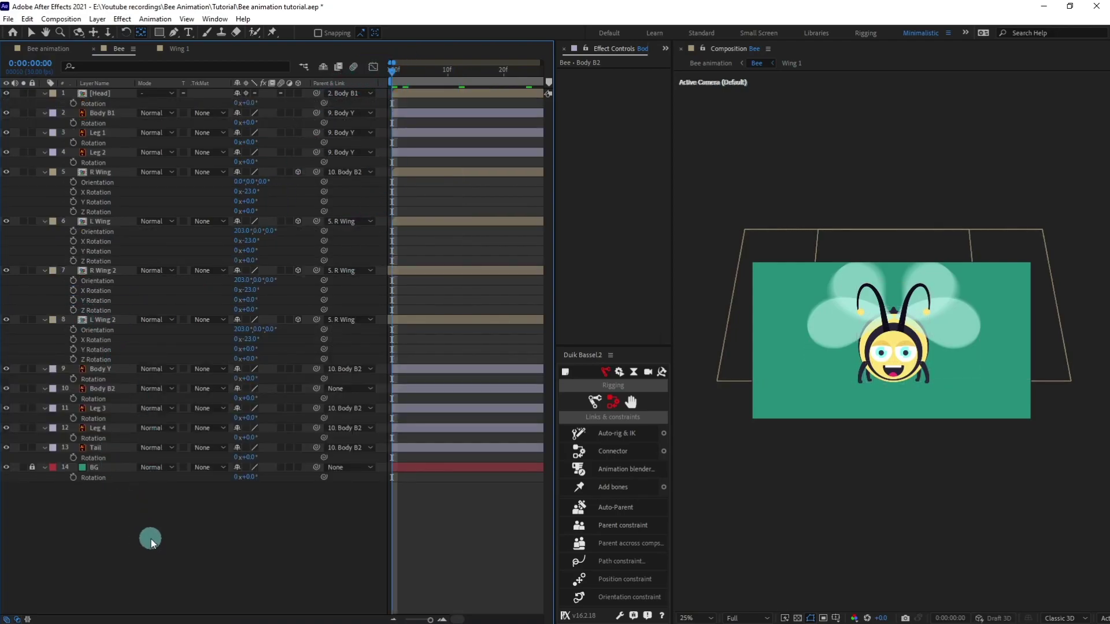
{"action": "key", "text": "u"}
{"action": "left_click", "coordinate": [112, 182]}
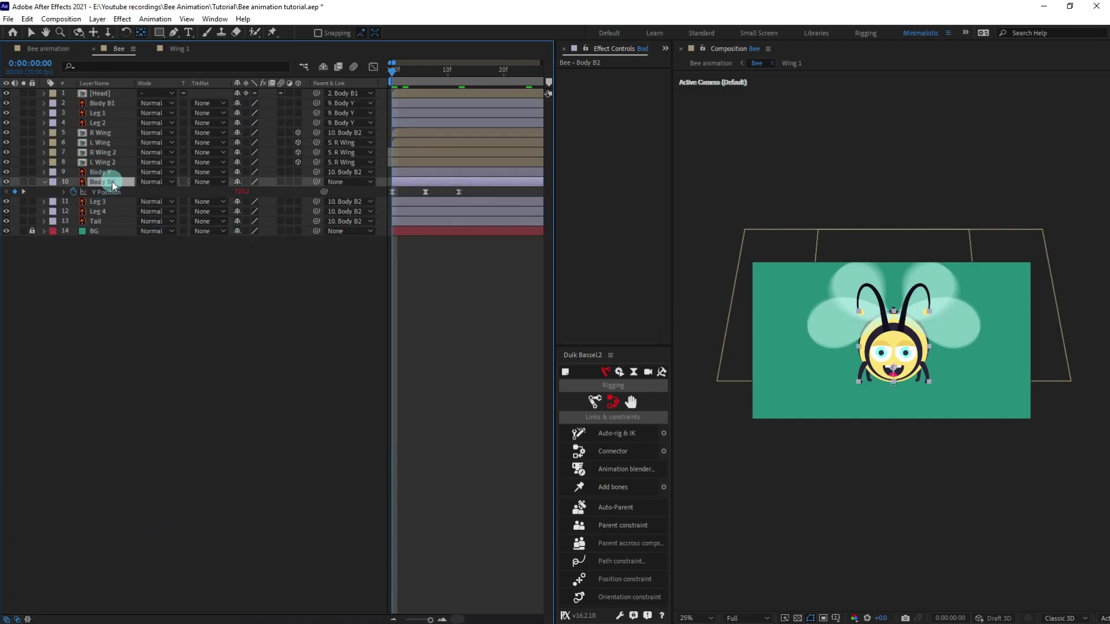
{"action": "key", "text": "r"}
{"action": "left_click", "coordinate": [74, 192]}
{"action": "key", "text": "u"}
{"action": "key", "text": "k"}
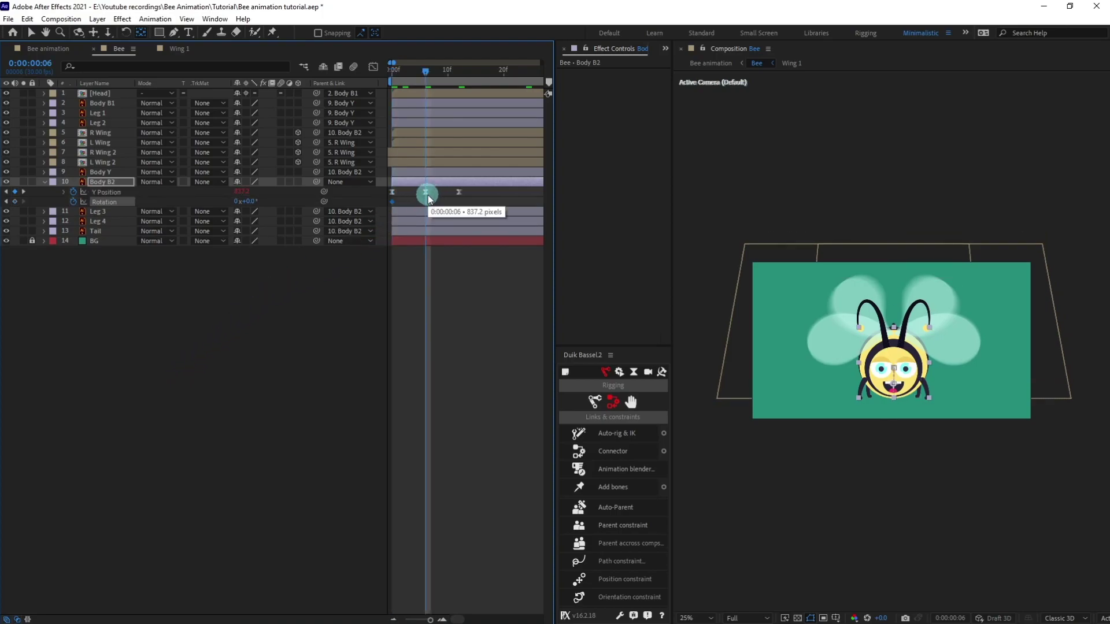
{"action": "left_click", "coordinate": [15, 202]}
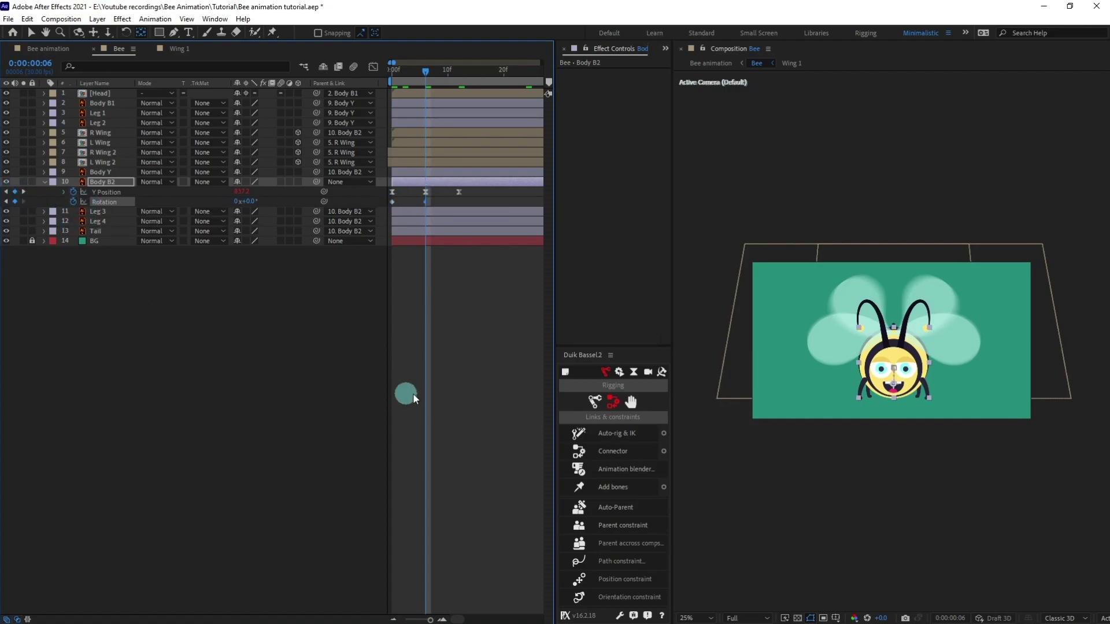
Set Body B2's Rotation to -1° at frame 0 and 1° at frame 6
{"action": "key", "text": "Home"}
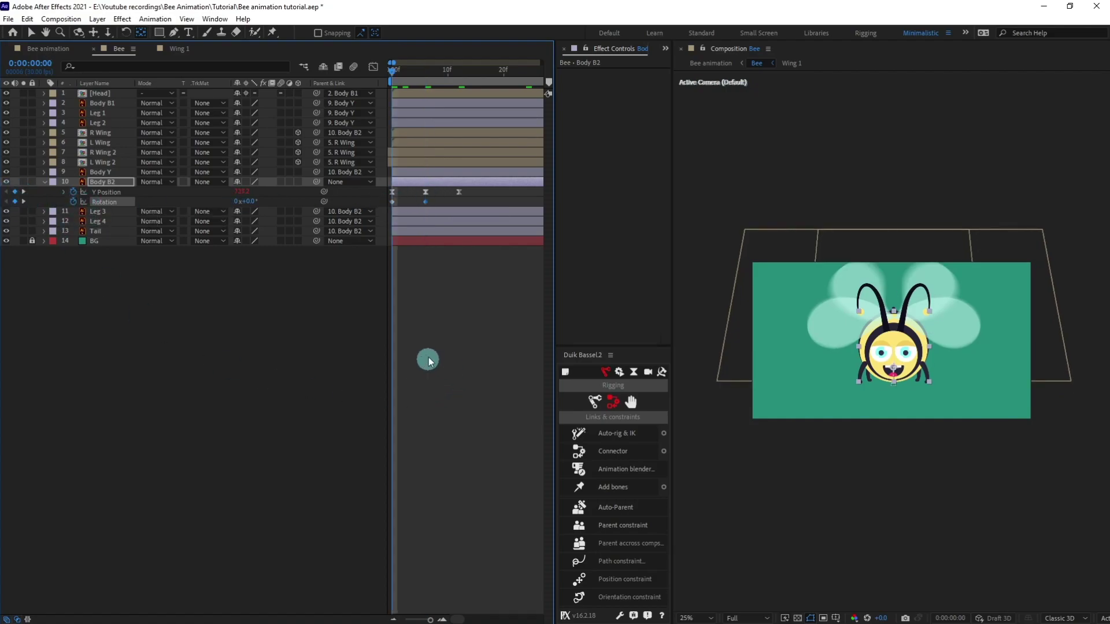
{"action": "left_click", "coordinate": [250, 202]}
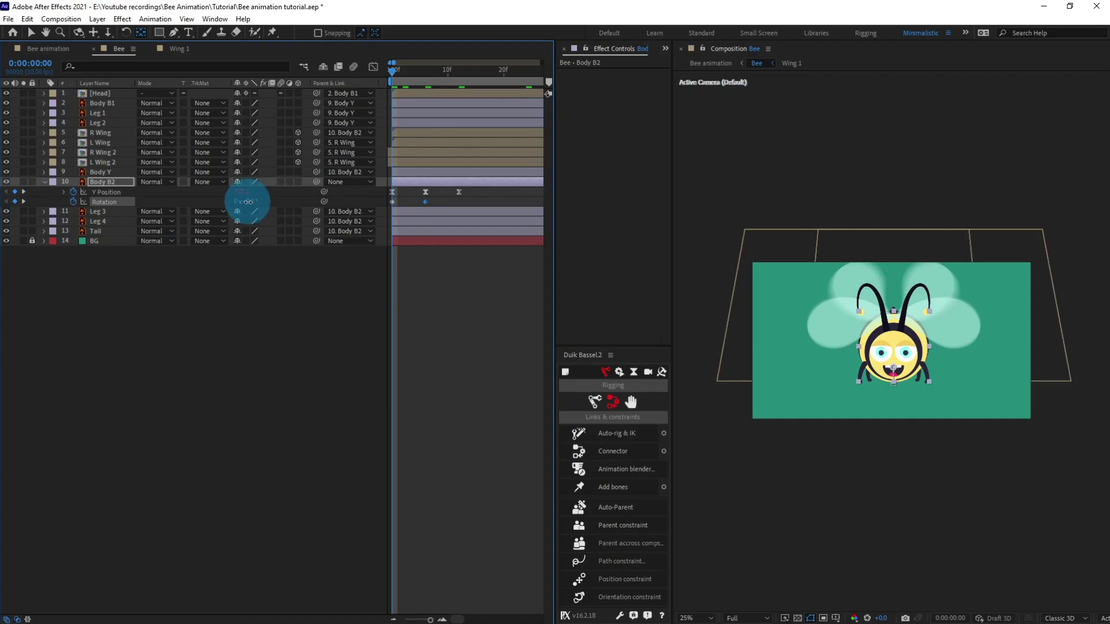
{"action": "left_click_drag", "start_coordinate": [248, 202], "coordinate": [245, 201]}
{"action": "left_click", "coordinate": [251, 201]}
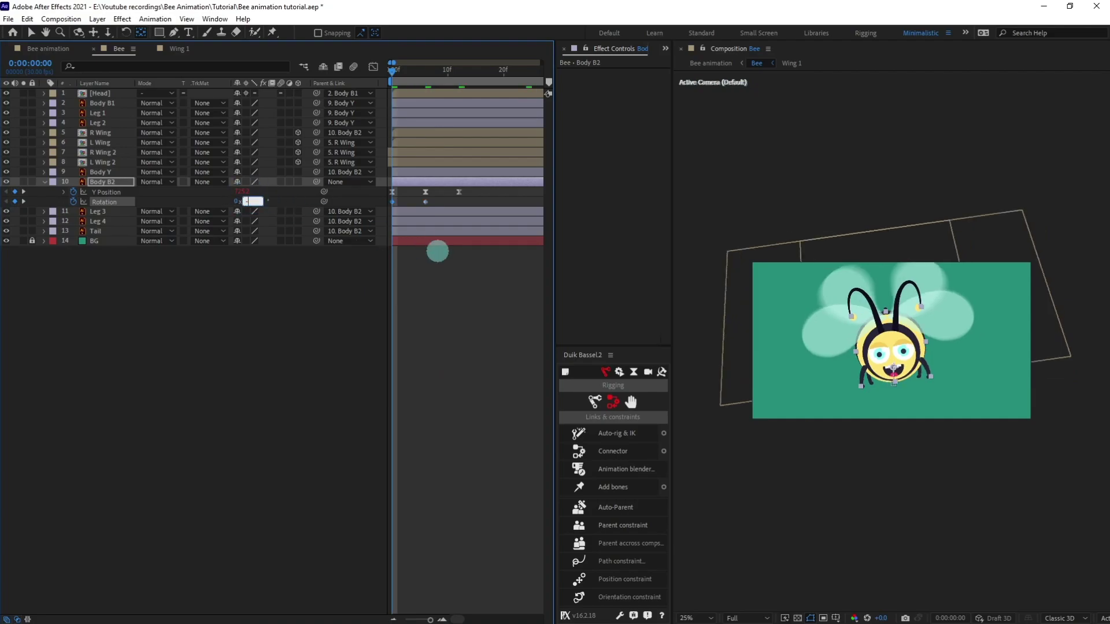
{"action": "left_click", "coordinate": [438, 252]}
{"action": "key", "text": "k"}
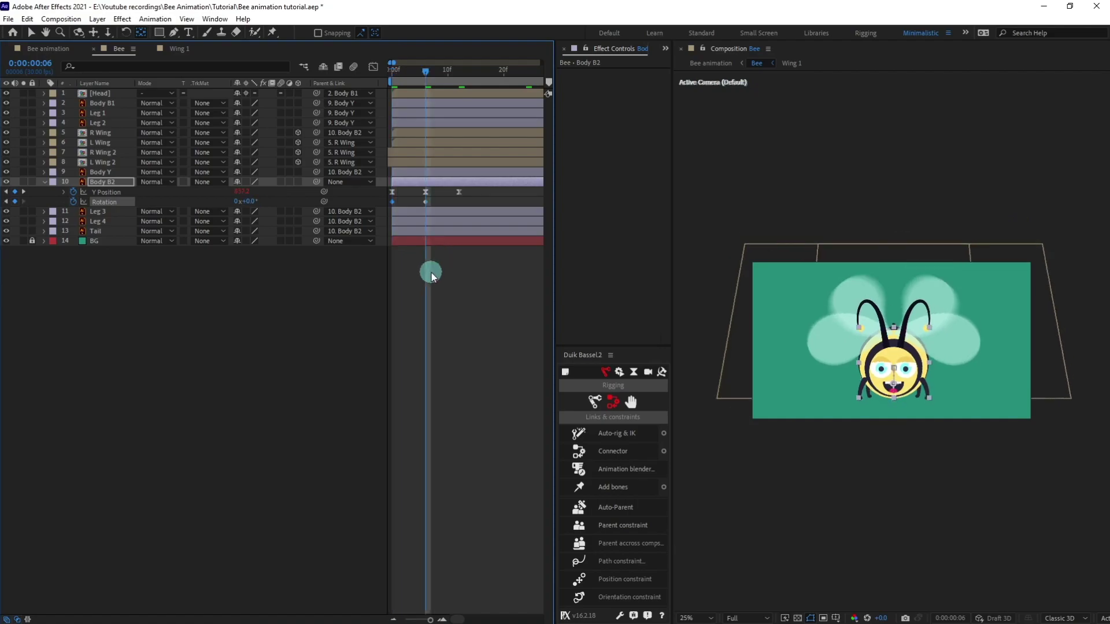
{"action": "left_click", "coordinate": [253, 202]}
{"action": "type", "text": "1"}
{"action": "key", "text": "Return"}
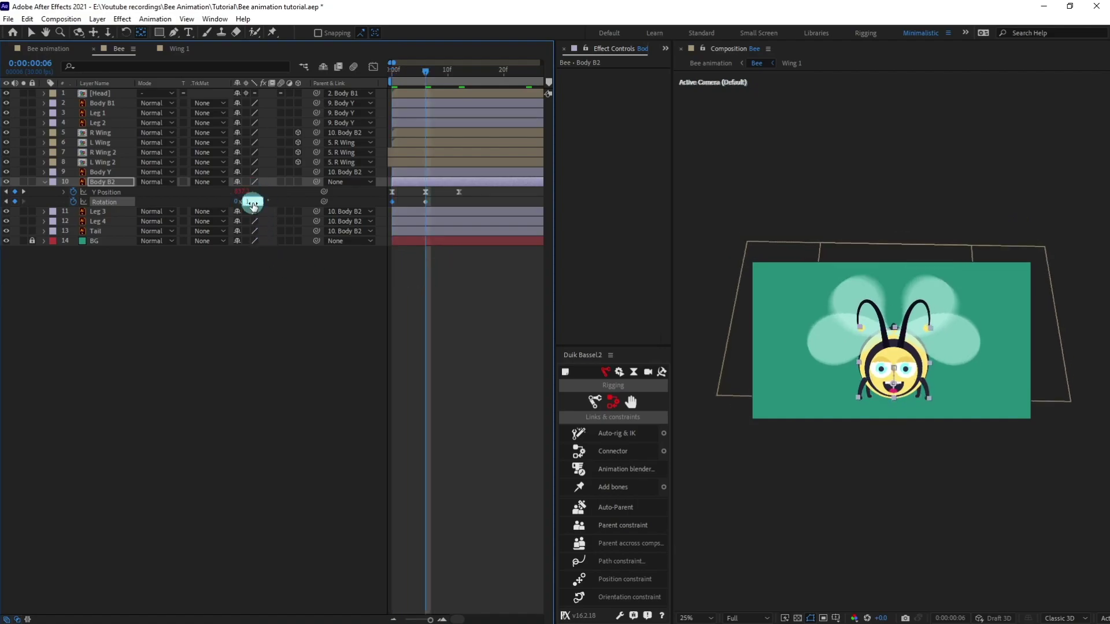
Copy Body B2's frame 0 Rotation keyframe to frame 12 and apply Easy Ease to all three Rotation keyframes
{"action": "key", "text": "k"}
{"action": "left_click", "coordinate": [392, 202]}
{"action": "key", "text": "ctrl+c"}
{"action": "key", "text": "ctrl+v"}
{"action": "left_click_drag", "start_coordinate": [380, 206], "coordinate": [372, 207]}
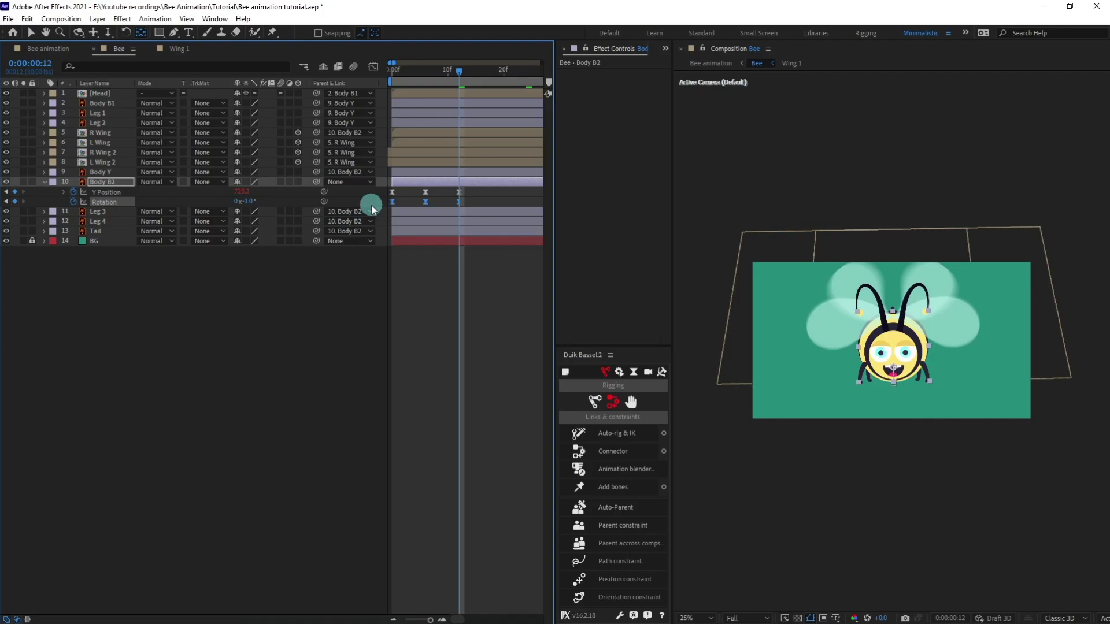
Copy the Y Position expression loopIn()+loopOut()-value; and apply it to Body B2's Rotation
{"action": "left_click", "coordinate": [64, 192]}
{"action": "left_click", "coordinate": [408, 204]}
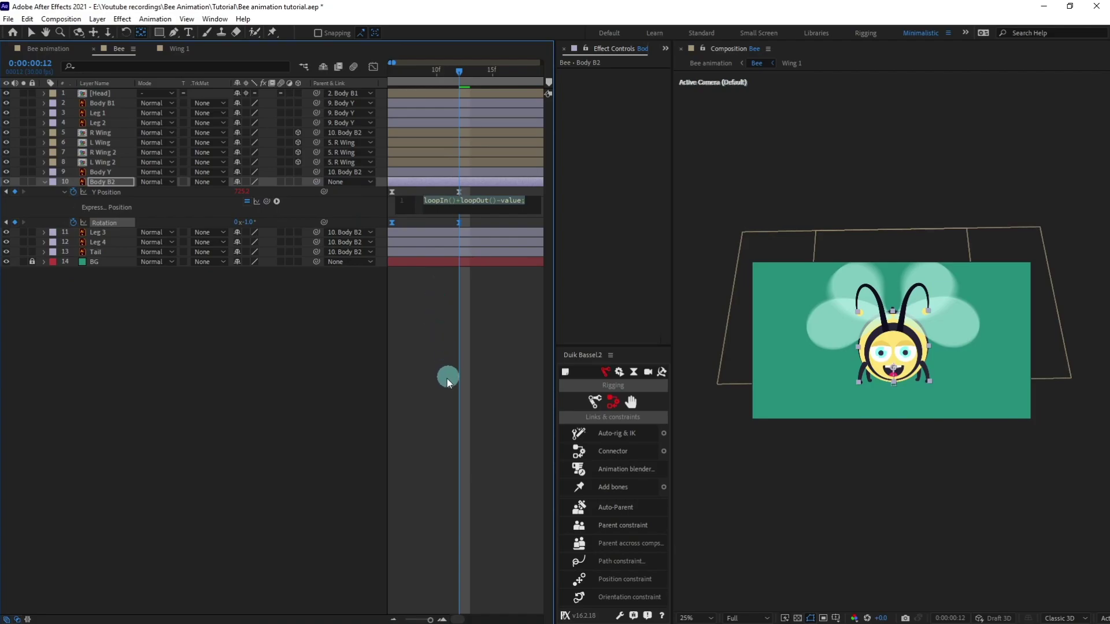
{"action": "left_click", "coordinate": [73, 223], "text": "alt"}
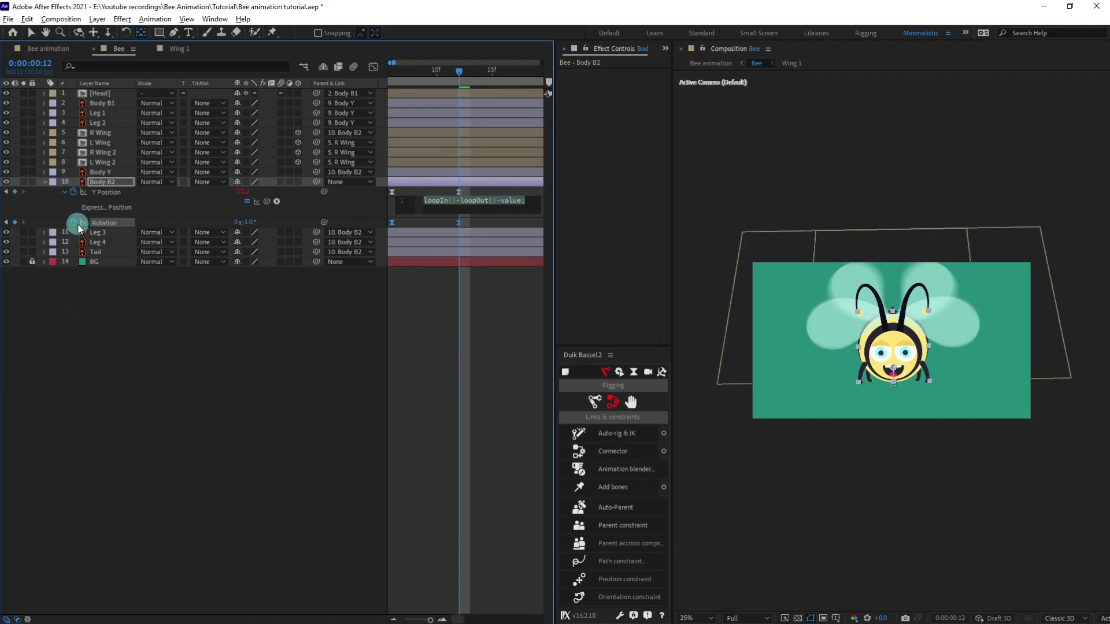
{"action": "key", "text": "ctrl+v"}
{"action": "left_click", "coordinate": [425, 543]}
Offset Body B2's keyframes so Y Position starts at frame 1 and Rotation starts at frame 3
{"action": "key", "text": "minus"}
{"action": "left_click_drag", "start_coordinate": [474, 221], "coordinate": [404, 221]}
{"action": "left_click_drag", "start_coordinate": [487, 199], "coordinate": [388, 240]}
{"action": "left_click_drag", "start_coordinate": [393, 193], "coordinate": [398, 193]}
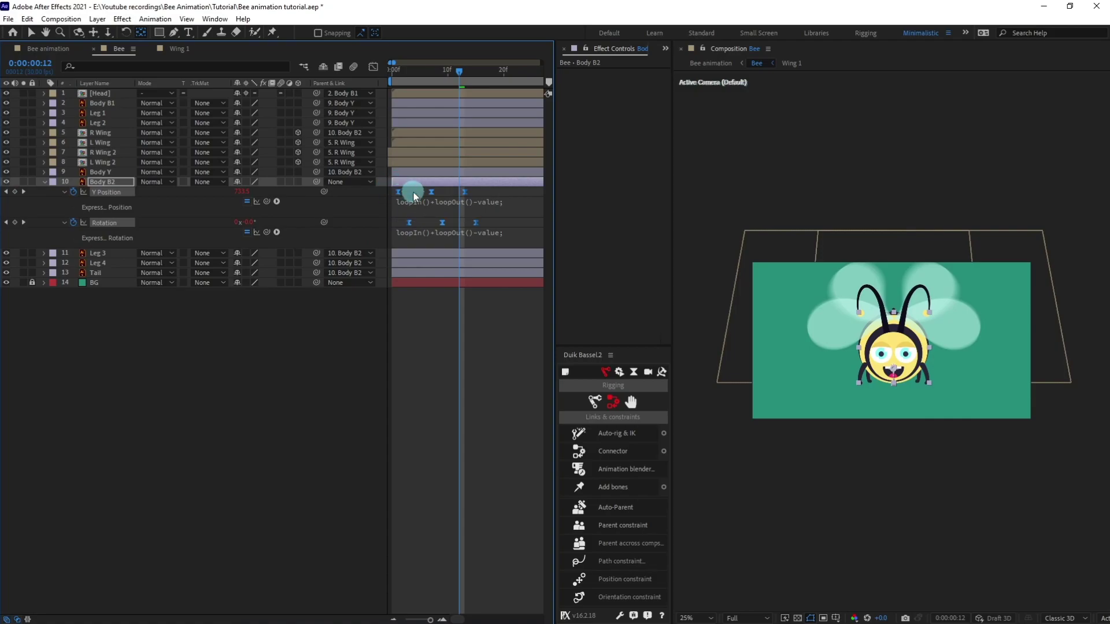
Preview the bee's looping hover and tilt from frame 0, and save the project with the time at frame 1
{"action": "left_click_drag", "start_coordinate": [411, 74], "coordinate": [384, 75]}
{"action": "key", "text": "space"}
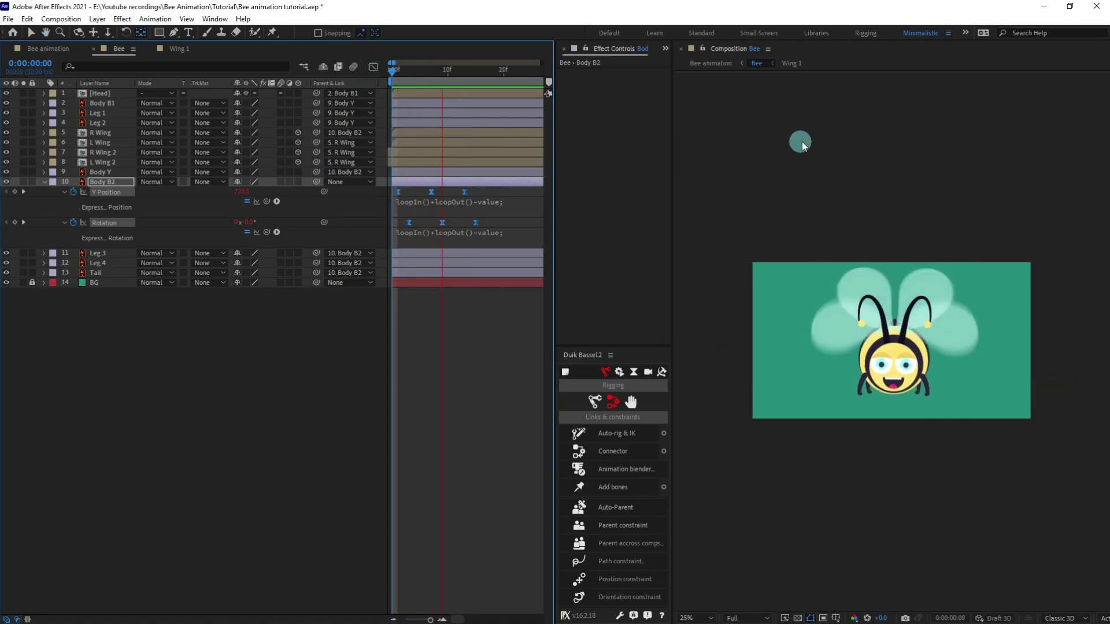
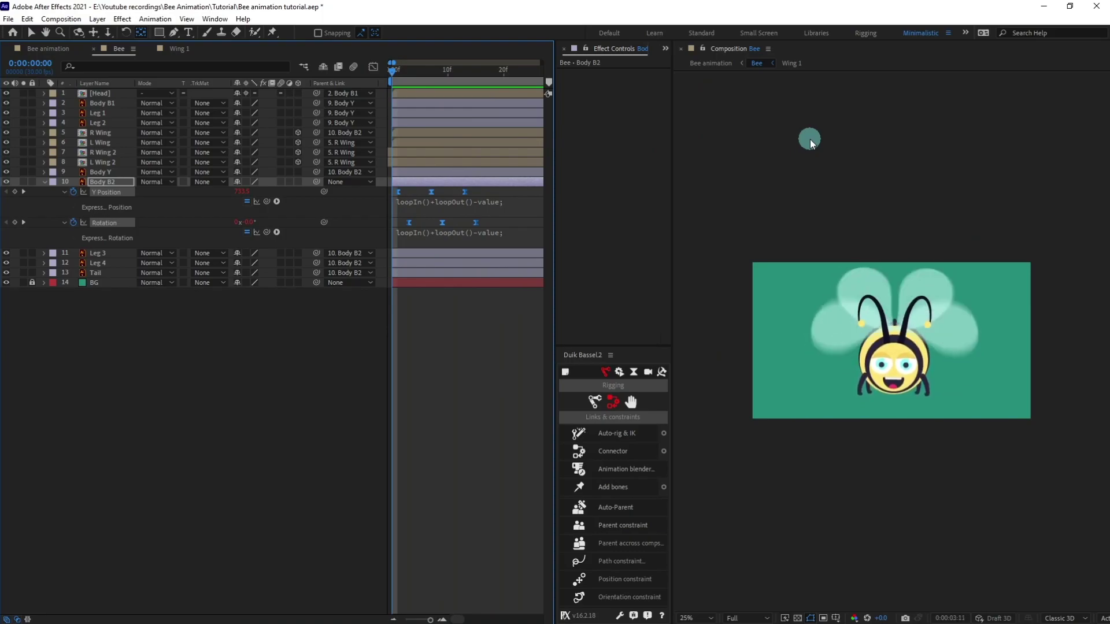
{"action": "scroll", "coordinate": [880, 248], "scroll_direction": "up", "scroll_amount": 2}
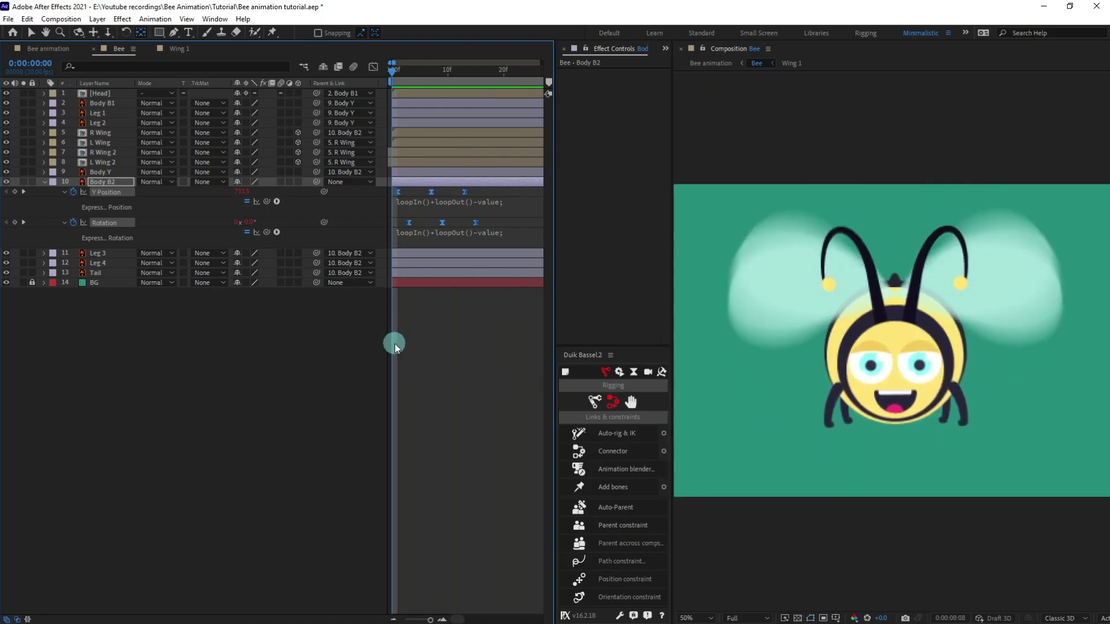
{"action": "left_click", "coordinate": [397, 74]}
{"action": "key", "text": "ctrl+s"}
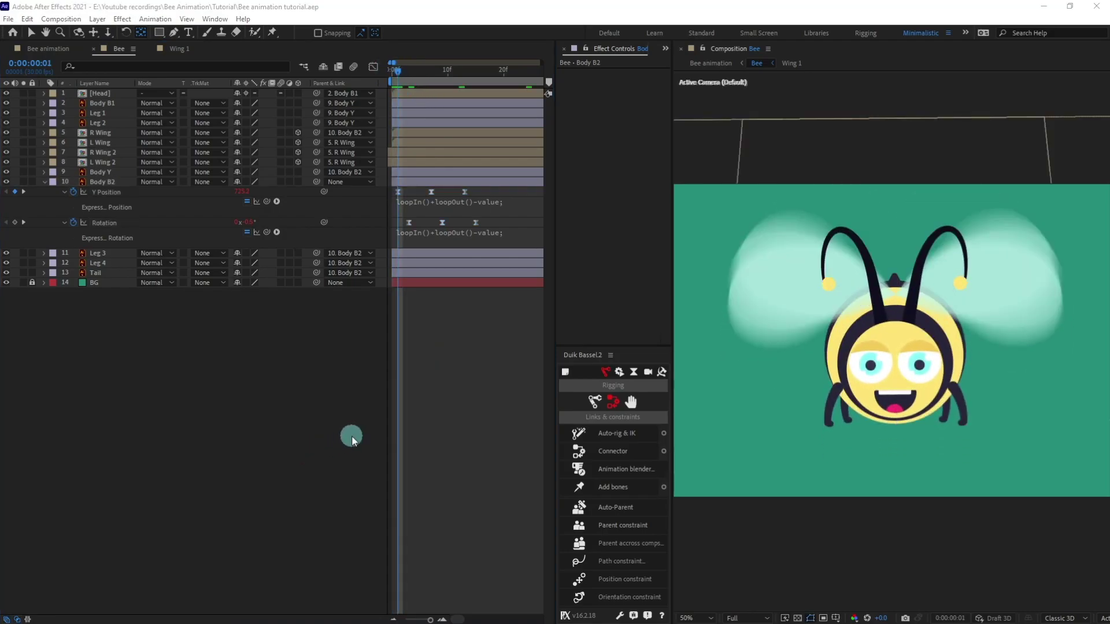
Start Position keyframing on the Head layer at frame 1 and add a matching keyframe at frame 7
{"action": "left_click_drag", "start_coordinate": [397, 72], "coordinate": [429, 83]}
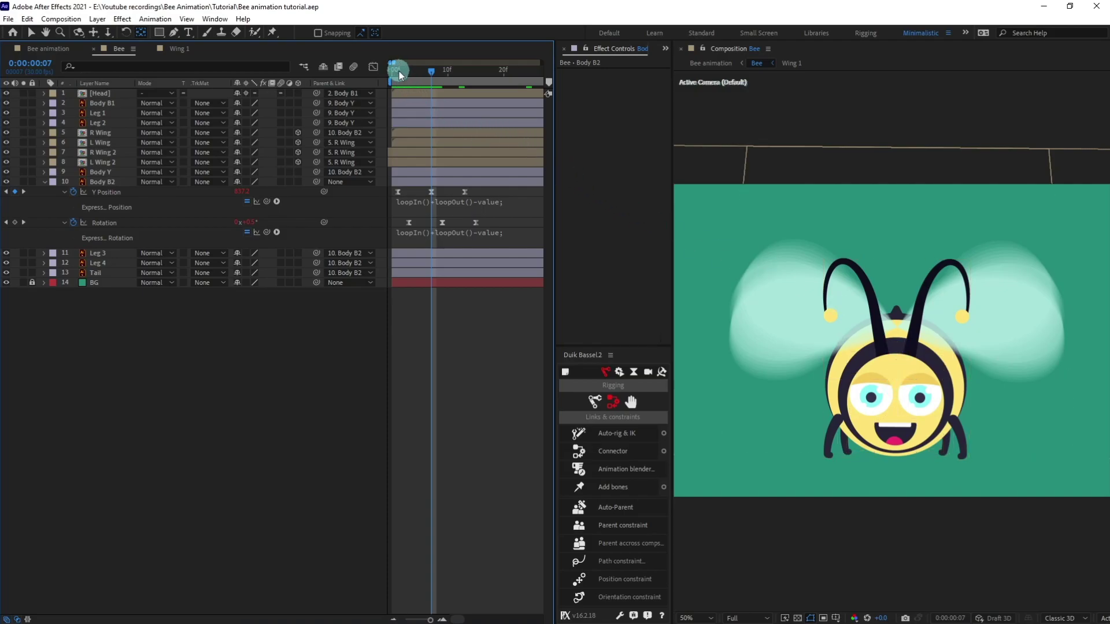
{"action": "left_click", "coordinate": [397, 71]}
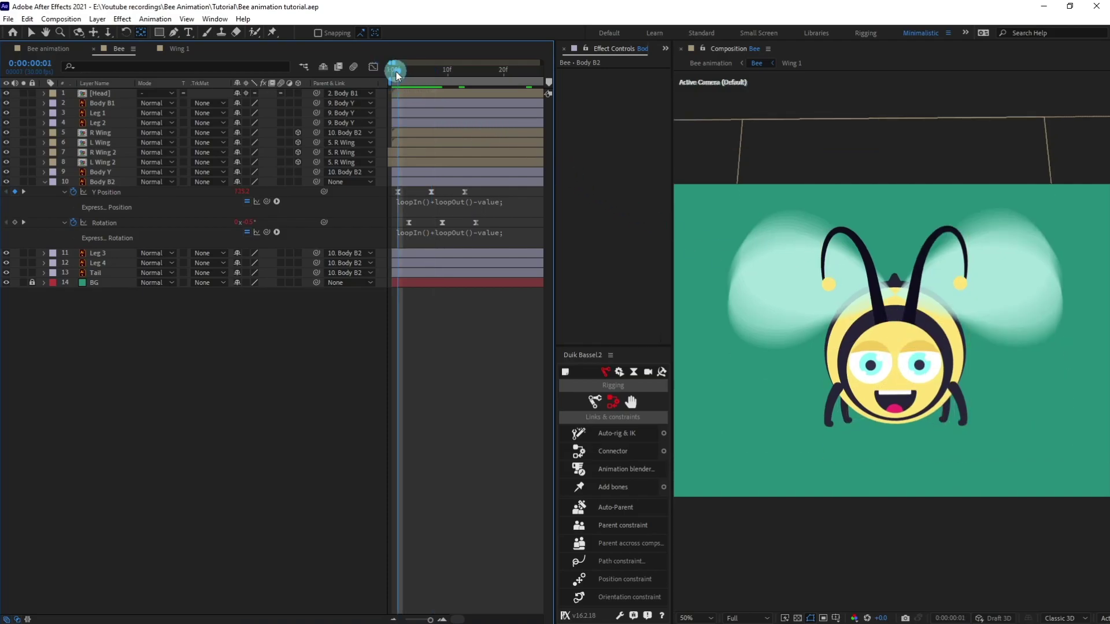
{"action": "left_click", "coordinate": [406, 375]}
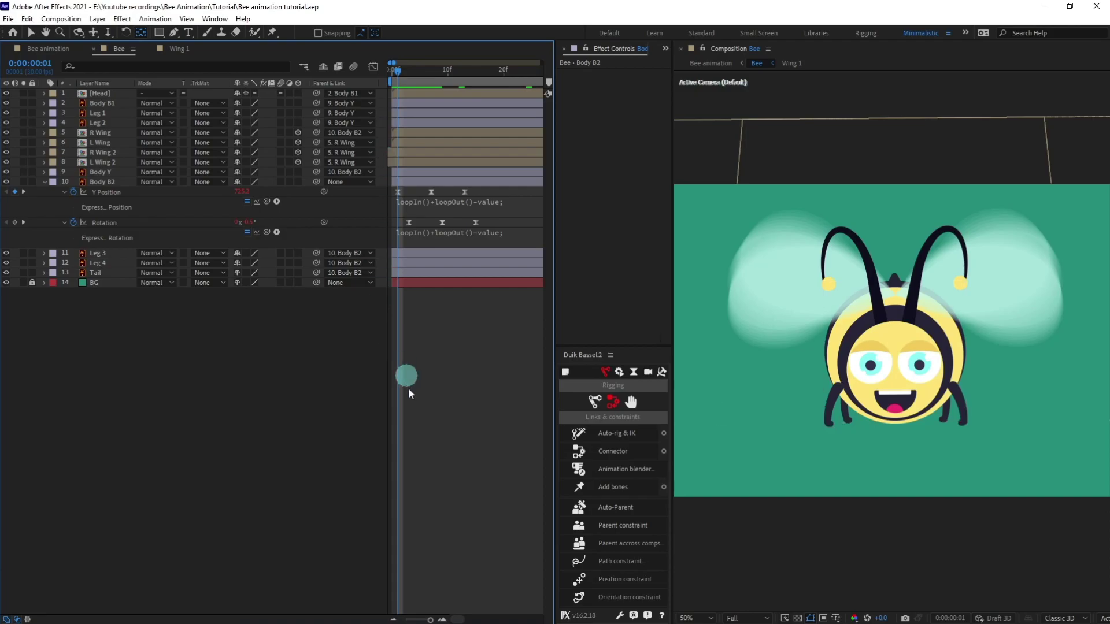
{"action": "left_click", "coordinate": [934, 399]}
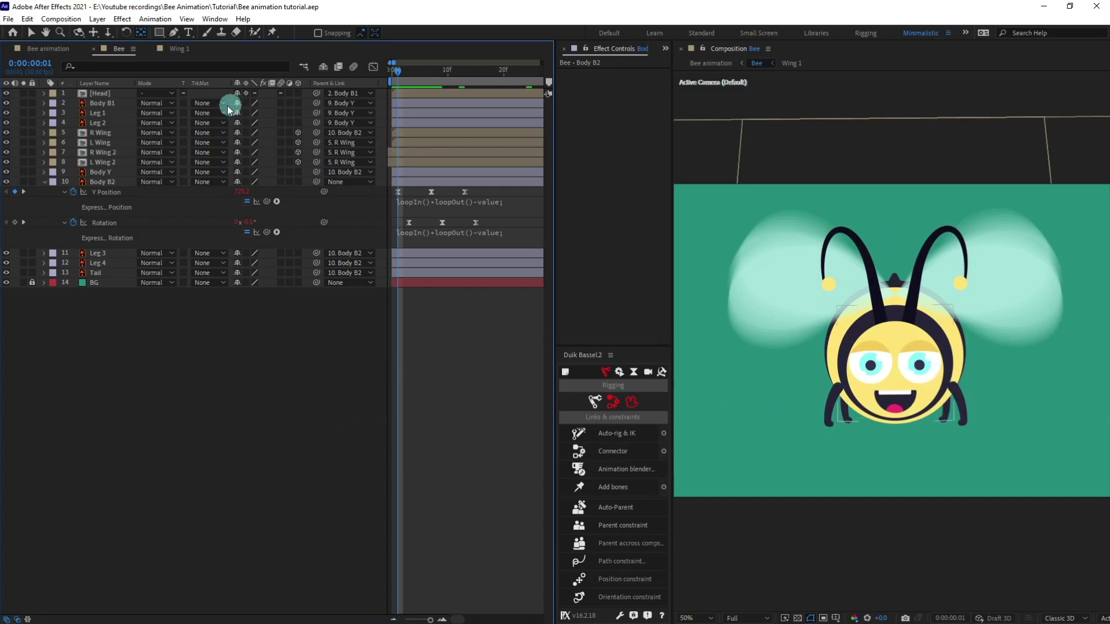
{"action": "left_click", "coordinate": [113, 95]}
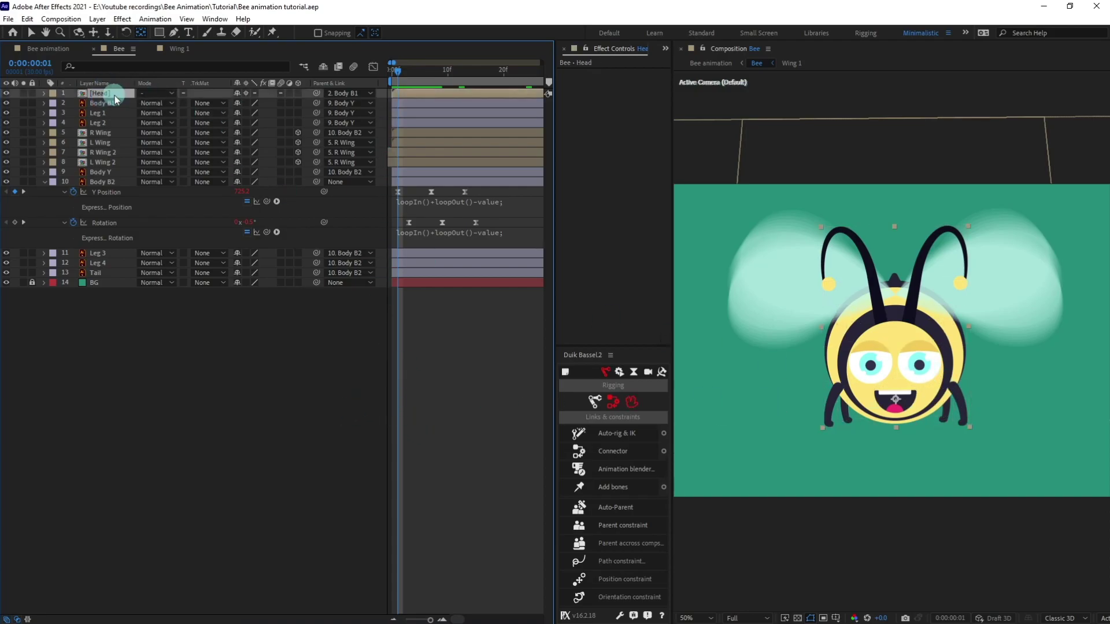
{"action": "key", "text": "p"}
{"action": "left_click", "coordinate": [74, 105]}
{"action": "left_click", "coordinate": [73, 103]}
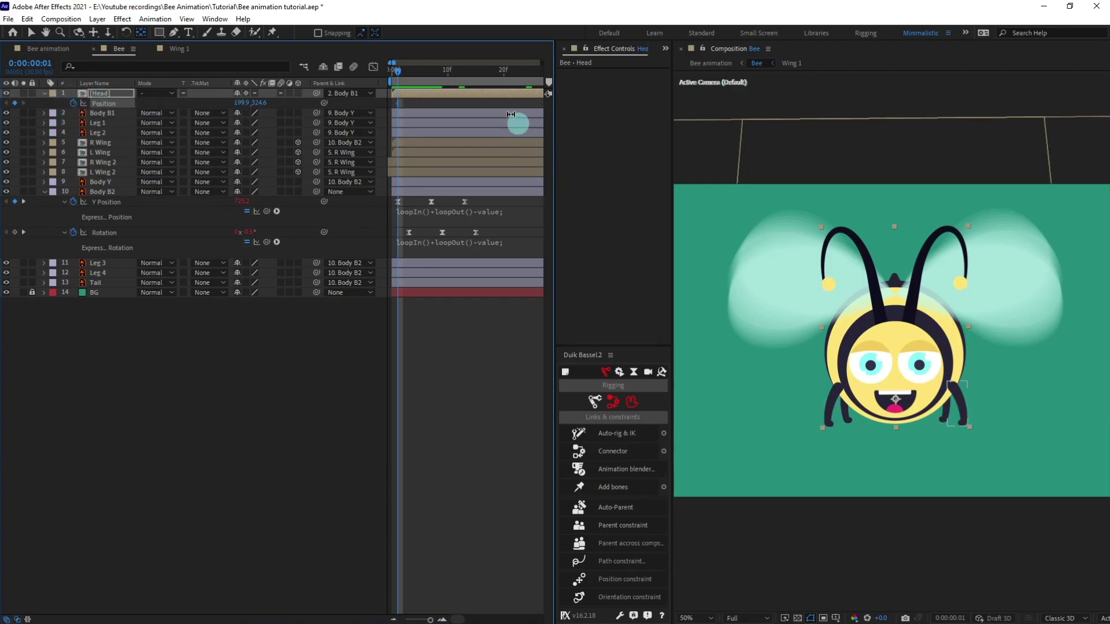
{"action": "left_click", "coordinate": [432, 82]}
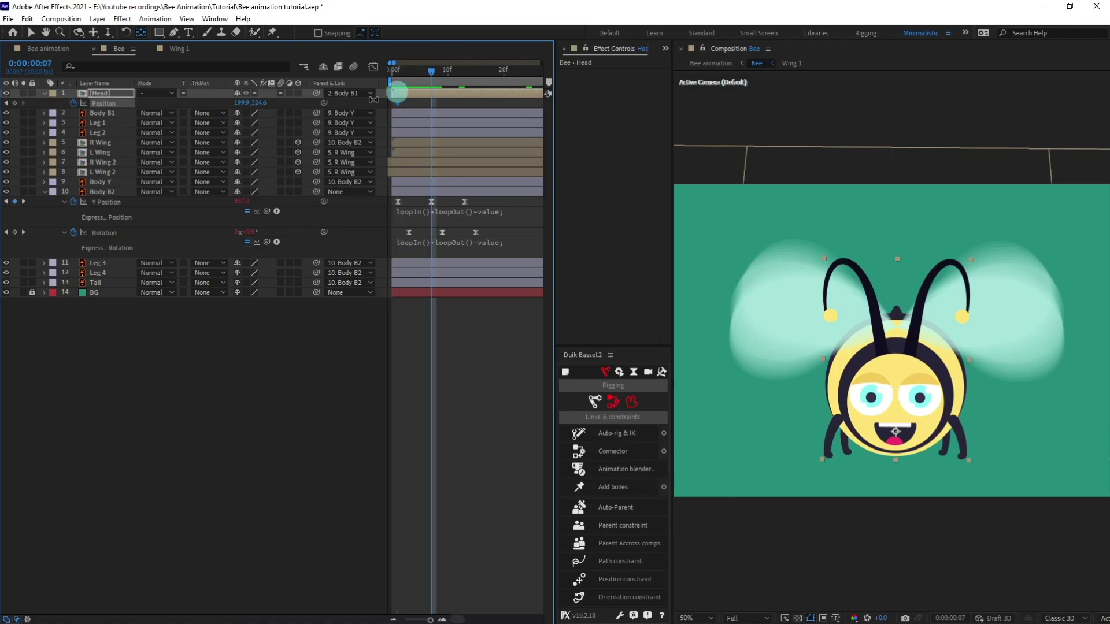
Raise the Head at frame 1 to Position 200.4, 266.6 and lower it at frame 7 to 199.9, 328.6
{"action": "key", "text": "j"}
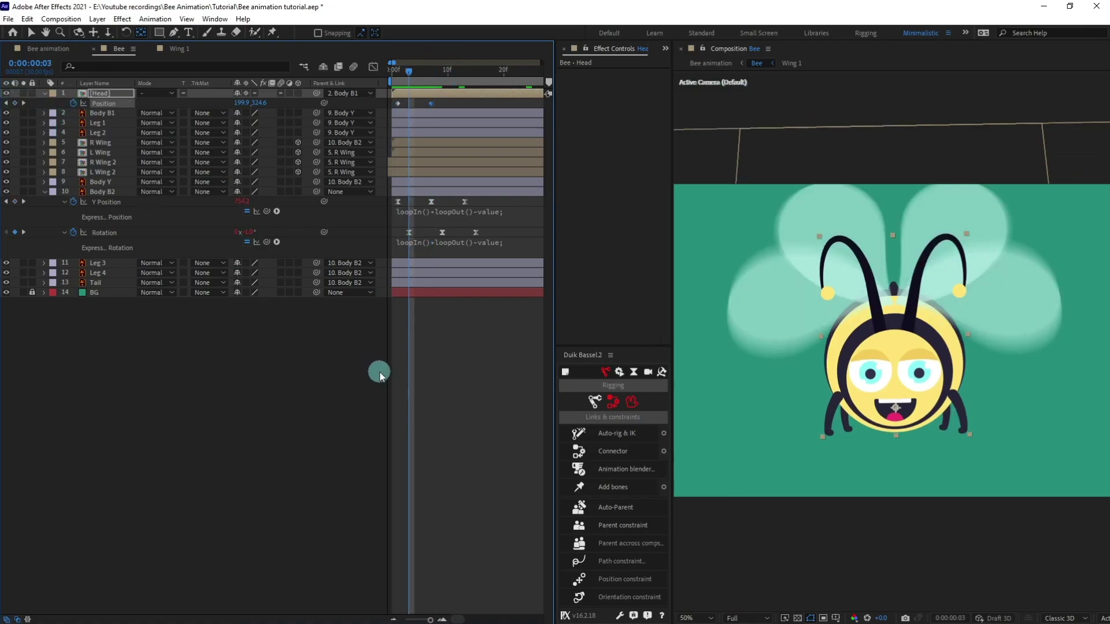
{"action": "key", "text": "j"}
{"action": "key", "text": "Up"}
{"action": "key", "text": "Up"}
{"action": "key", "text": "Up"}
{"action": "key", "text": "Up"}
{"action": "key", "text": "Up"}
{"action": "key", "text": "Up"}
{"action": "key", "text": "Up"}
{"action": "key", "text": "Up"}
{"action": "key", "text": "Up"}
{"action": "key", "text": "Up"}
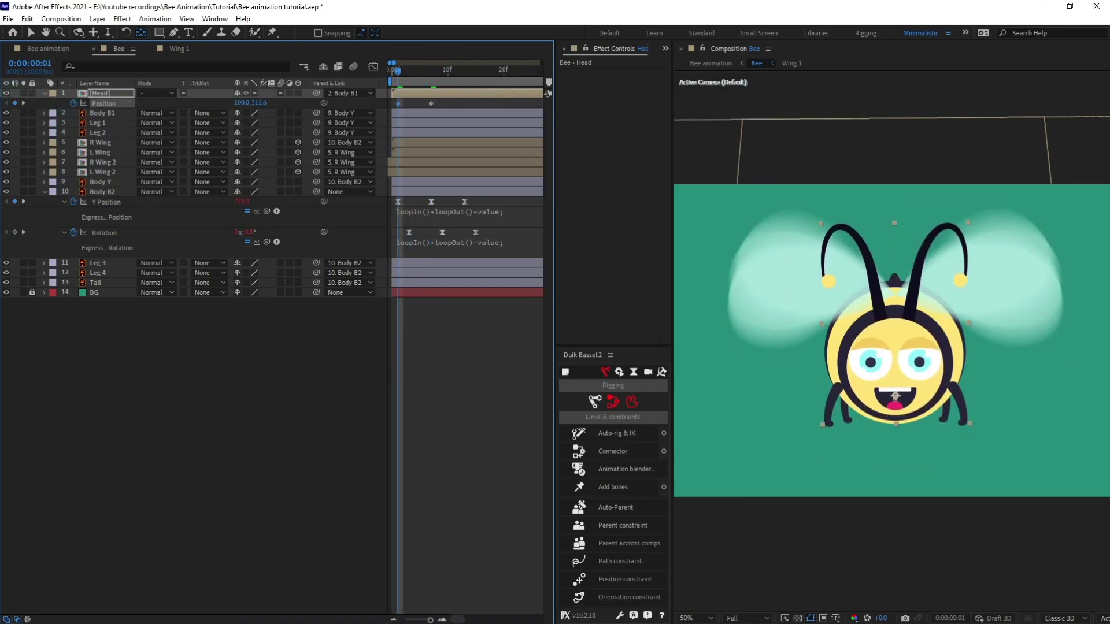
{"action": "key", "text": "shift+Up"}
{"action": "left_click_drag", "start_coordinate": [896, 389], "coordinate": [895, 384]}
{"action": "left_click", "coordinate": [431, 74]}
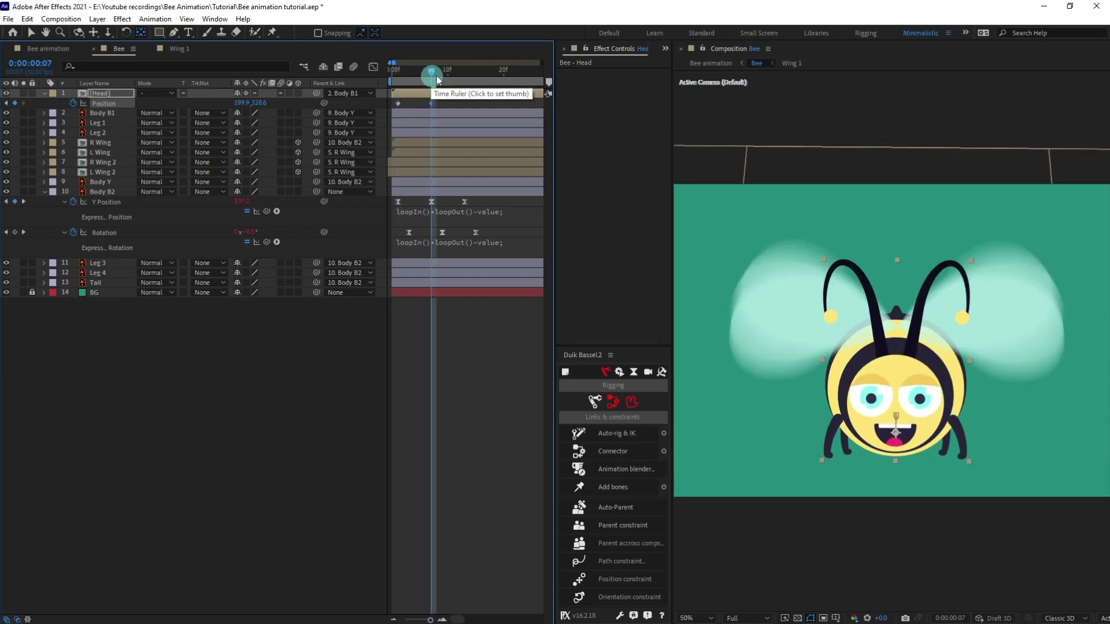
{"action": "left_click", "coordinate": [399, 74]}
Add Position keyframes to the Body B1 layer at frame 1 and frame 7
{"action": "left_click", "coordinate": [112, 114]}
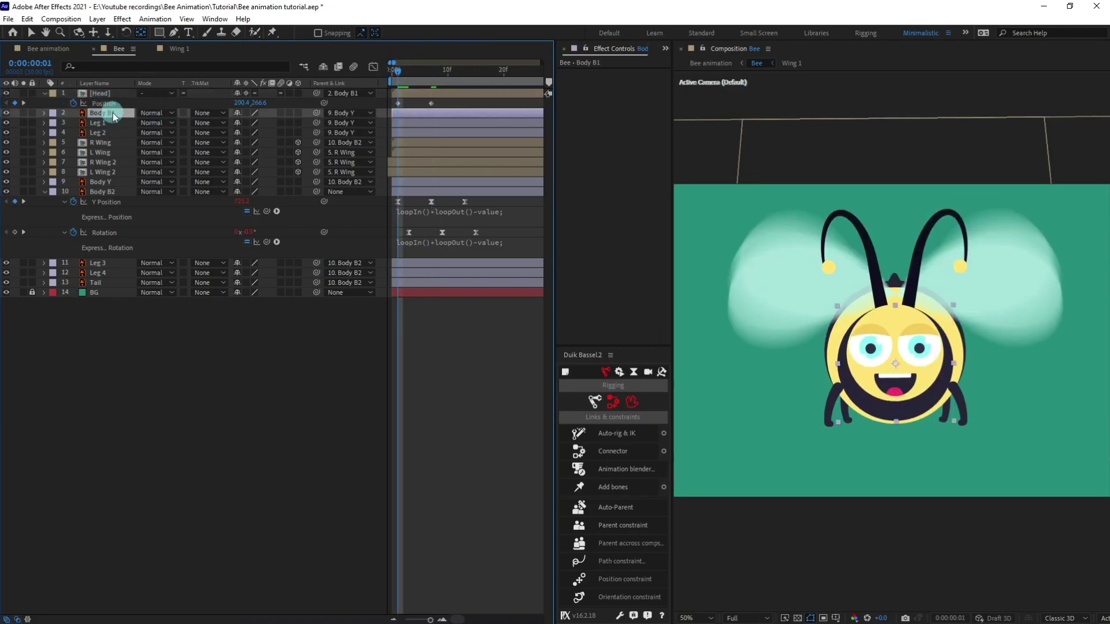
{"action": "key", "text": "p"}
{"action": "left_click", "coordinate": [73, 123]}
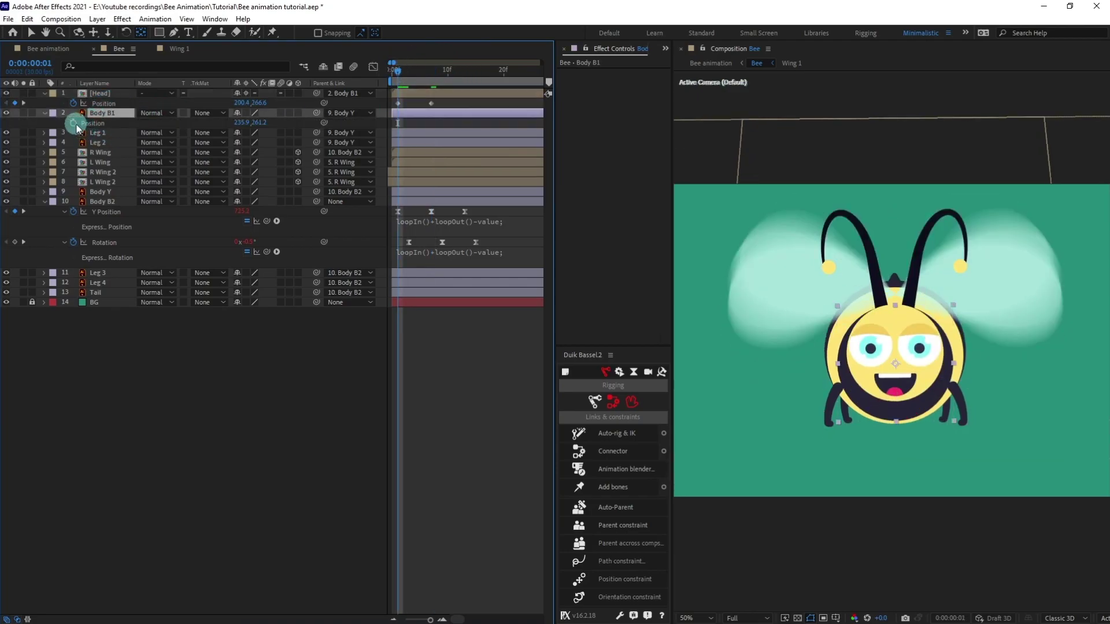
{"action": "key", "text": "k"}
{"action": "key", "text": "k"}
{"action": "key", "text": "k"}
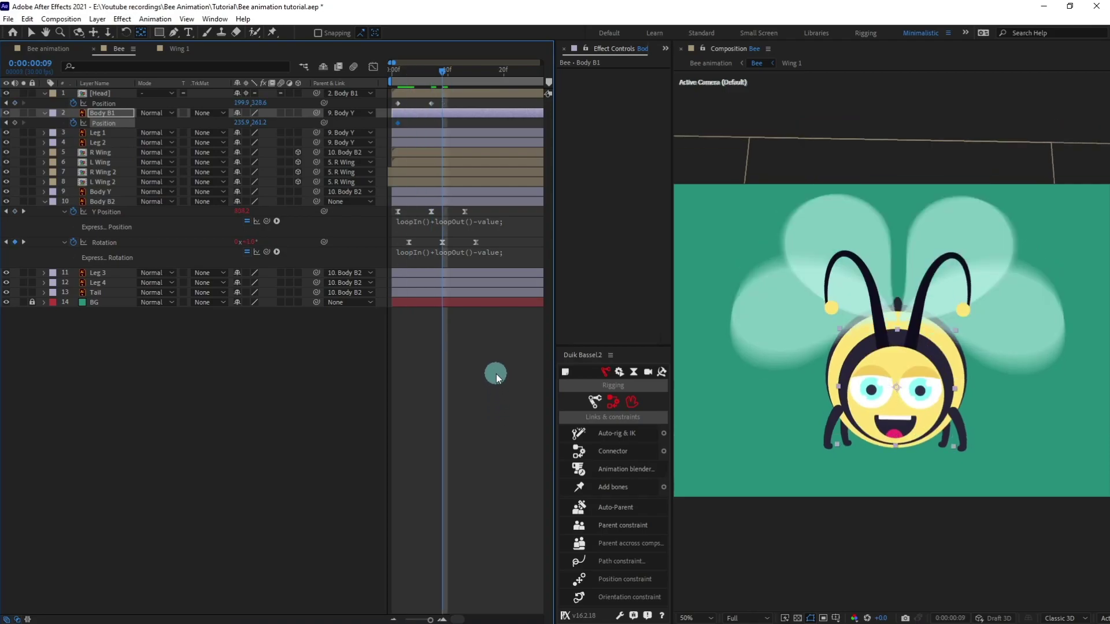
{"action": "key", "text": "j"}
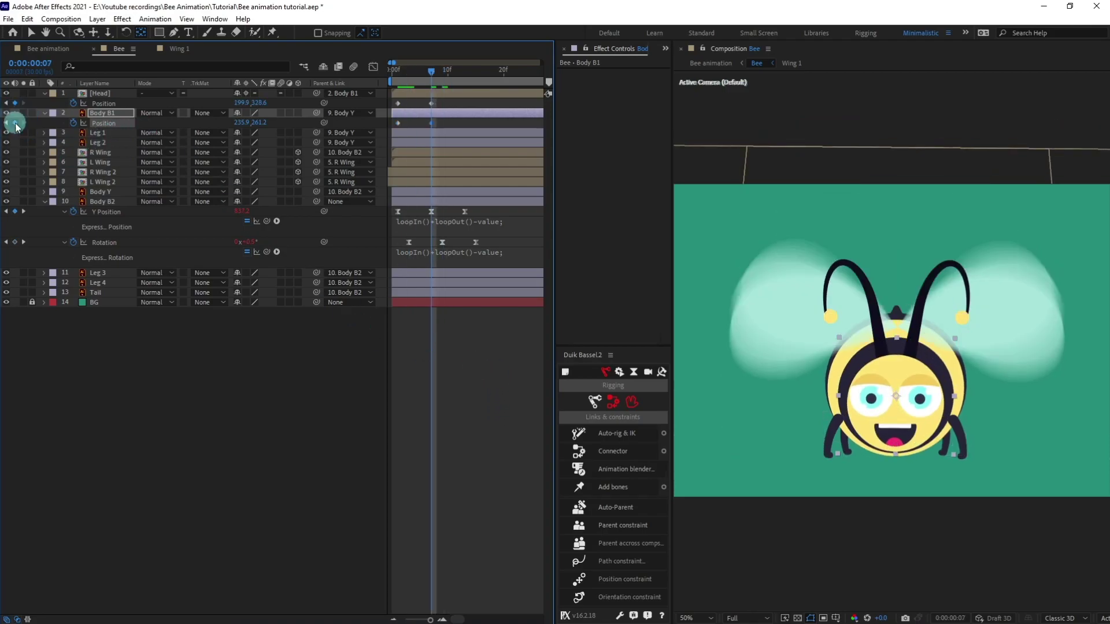
Raise Body B1 at frame 1 to Position 236.2, 225.2
{"action": "key", "text": "Page_Up"}
{"action": "key", "text": "Page_Up"}
{"action": "key", "text": "Page_Up"}
{"action": "key", "text": "Page_Up"}
{"action": "key", "text": "Page_Up"}
{"action": "key", "text": "Page_Up"}
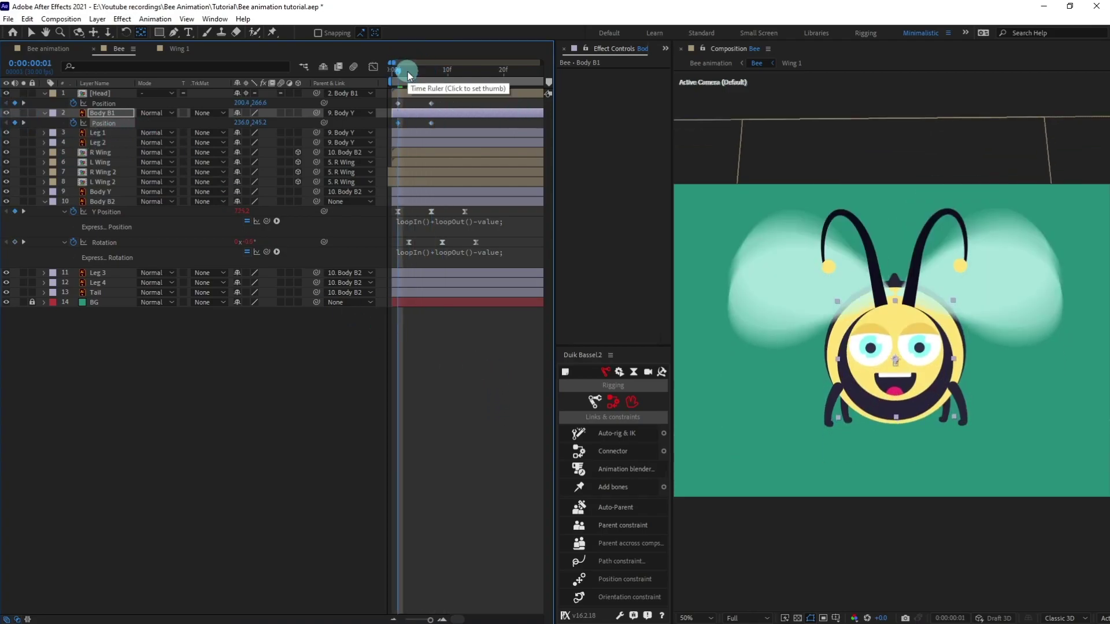
{"action": "key", "text": "Up"}
{"action": "key", "text": "Up"}
{"action": "key", "text": "Up"}
{"action": "key", "text": "Up"}
{"action": "key", "text": "Up"}
{"action": "key", "text": "Up"}
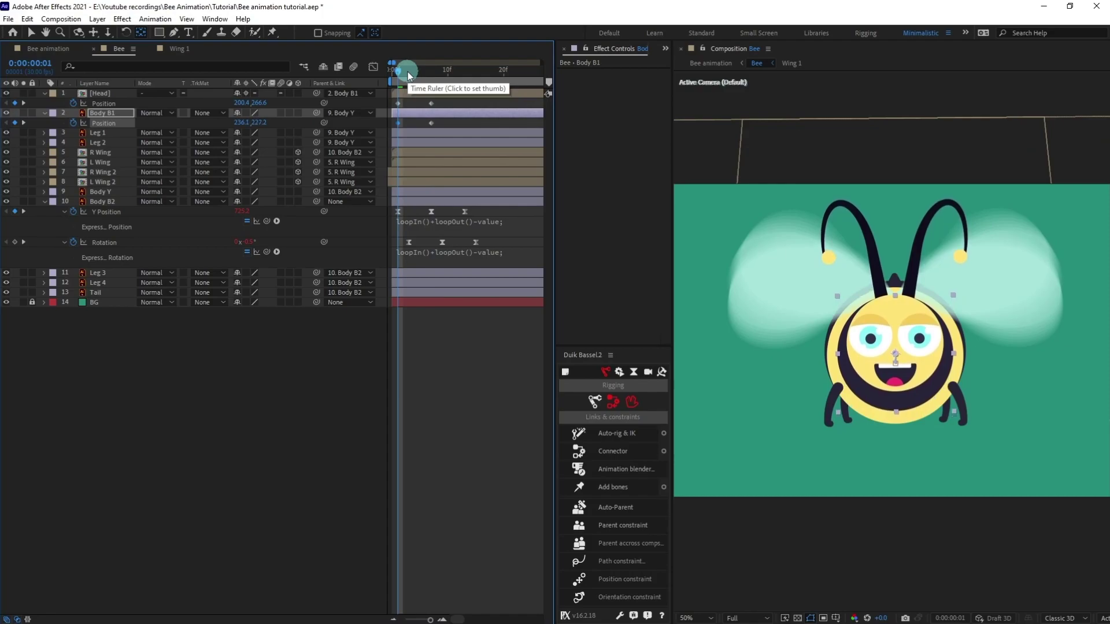
Lower the Head at frame 1 to Position 200.1, 300.6
{"action": "left_click", "coordinate": [409, 91]}
{"action": "key", "text": "Down"}
{"action": "key", "text": "Down"}
{"action": "key", "text": "Down"}
{"action": "key", "text": "Down"}
{"action": "key", "text": "Down"}
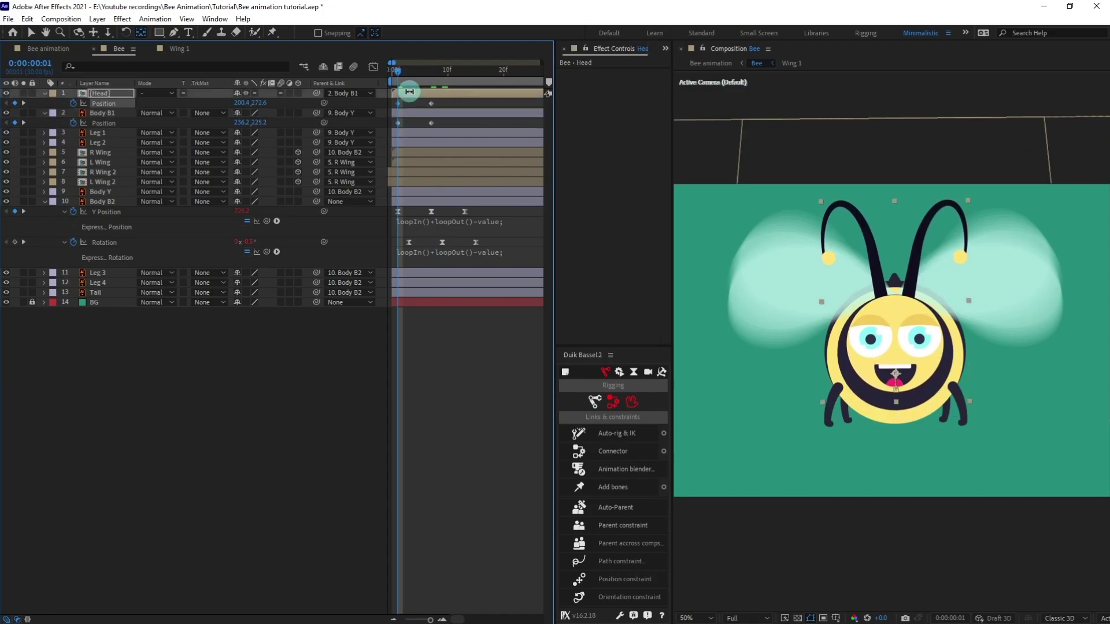
{"action": "key", "text": "shift+Down"}
{"action": "key", "text": "Down"}
{"action": "key", "text": "Down"}
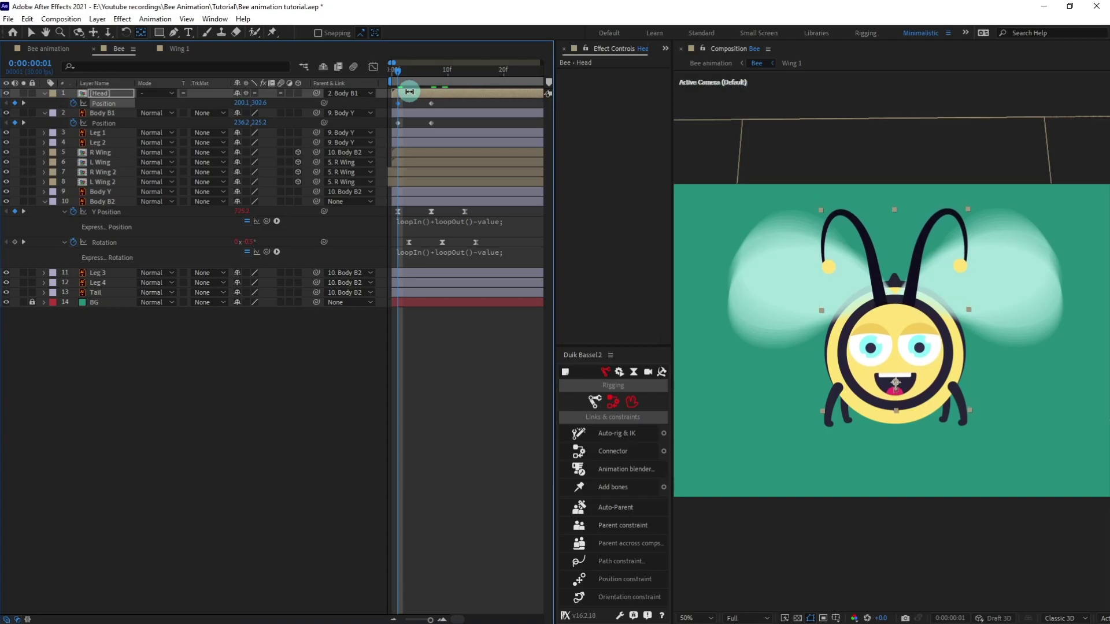
{"action": "key", "text": "Up"}
{"action": "key", "text": "Up"}
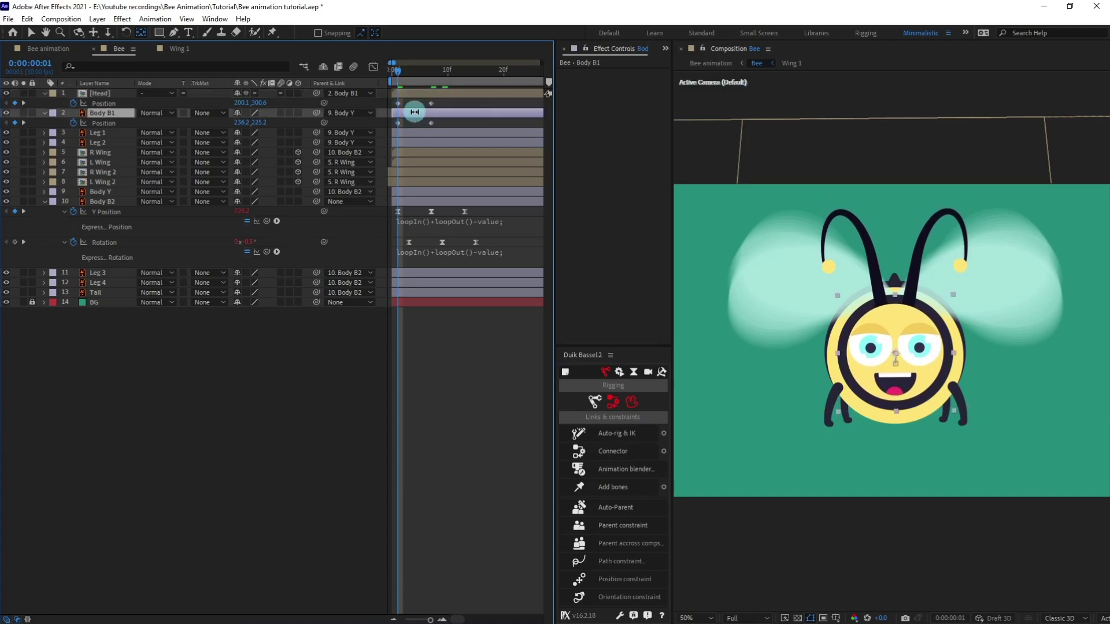
Nudge Body B1 up at frame 1 to Position 236.2, 221.2
{"action": "left_click", "coordinate": [414, 111]}
{"action": "key", "text": "Up"}
{"action": "key", "text": "Up"}
{"action": "key", "text": "Up"}
{"action": "key", "text": "Up"}
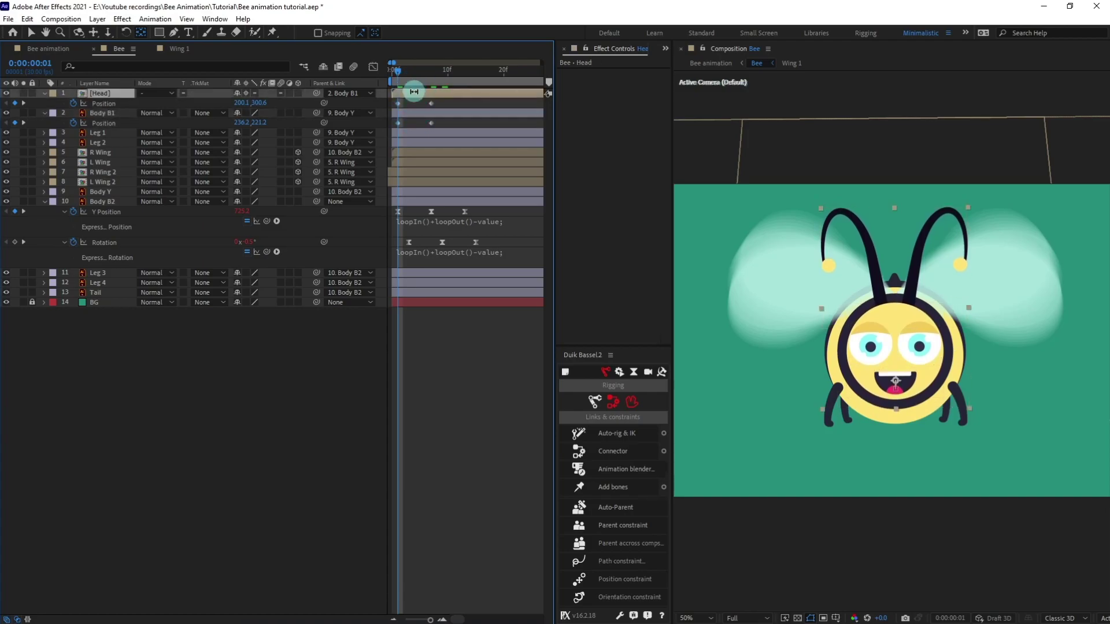
{"action": "left_click", "coordinate": [413, 91]}
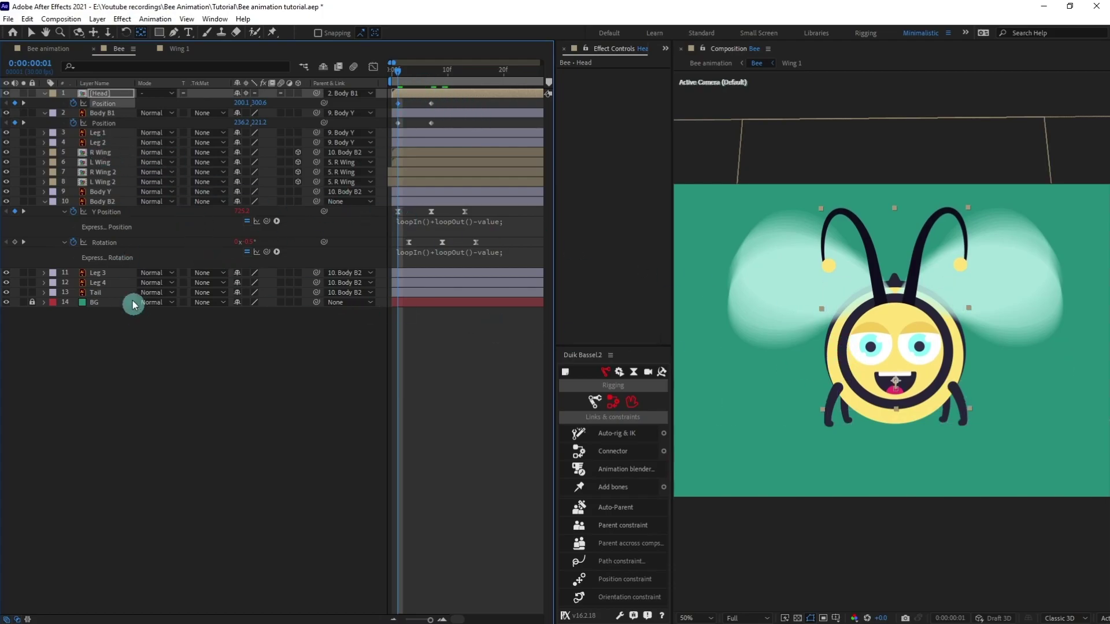
Keyframe Body Y's Position at frames 1 and 7, raising it at frame 1 to 244.3, 243.0
{"action": "left_click", "coordinate": [105, 194]}
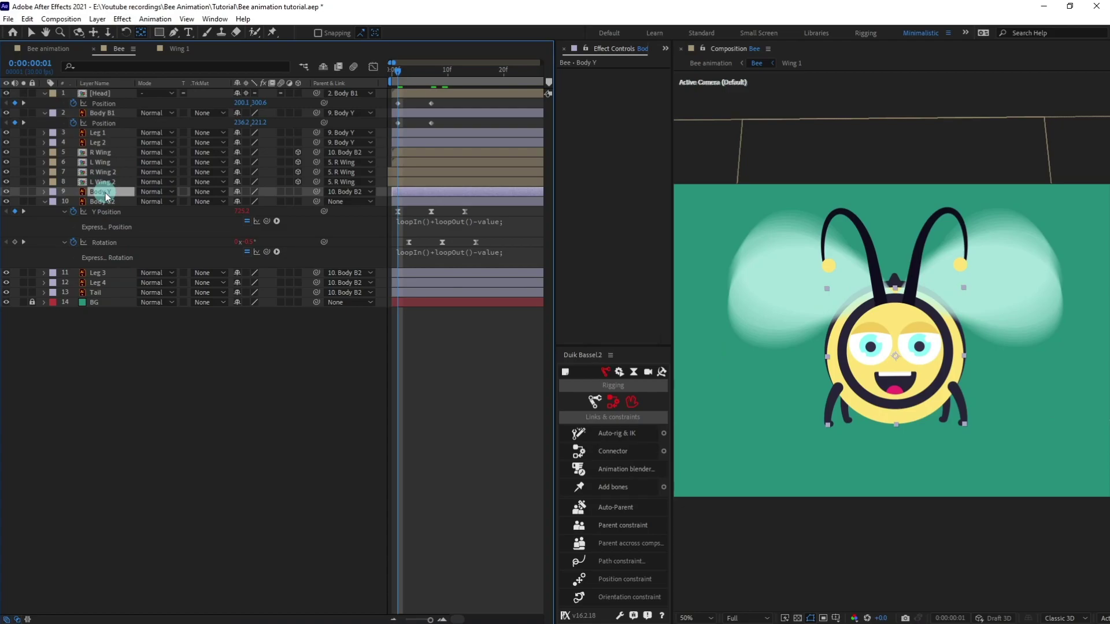
{"action": "key", "text": "p"}
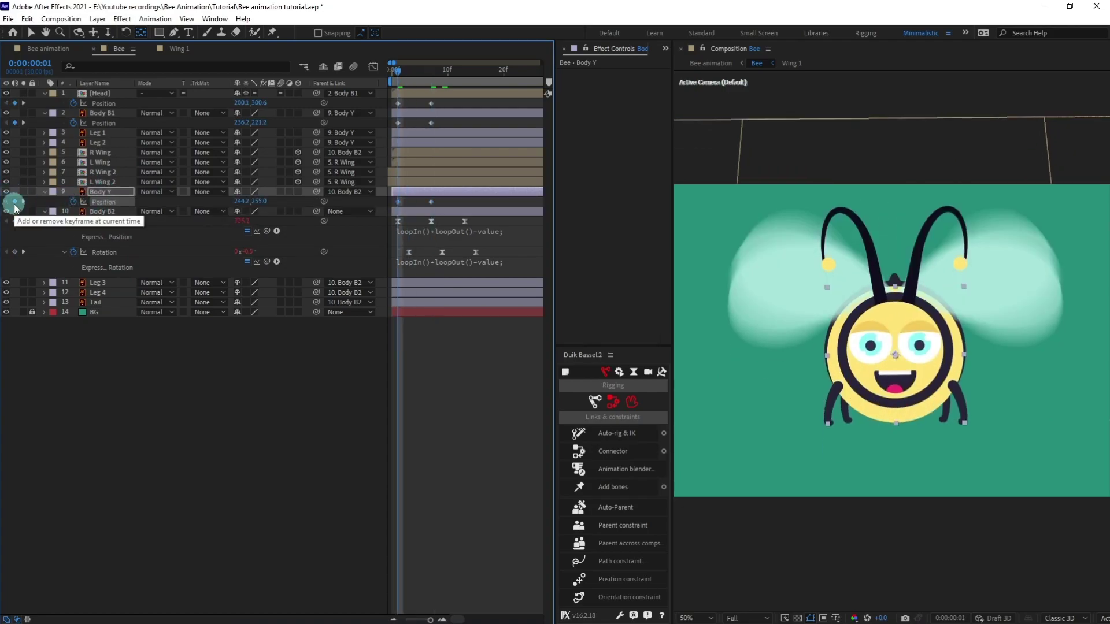
{"action": "key", "text": "Up"}
{"action": "key", "text": "Up"}
{"action": "key", "text": "Up"}
{"action": "key", "text": "Up"}
{"action": "key", "text": "Up"}
{"action": "key", "text": "Up"}
Lower Body B1 at frame 1 to Position 236.1, 235.2 to center it within the raised Body Y
{"action": "left_click", "coordinate": [414, 114]}
{"action": "key", "text": "Down"}
{"action": "key", "text": "Down"}
{"action": "key", "text": "Down"}
{"action": "key", "text": "Down"}
{"action": "key", "text": "Down"}
{"action": "key", "text": "Down"}
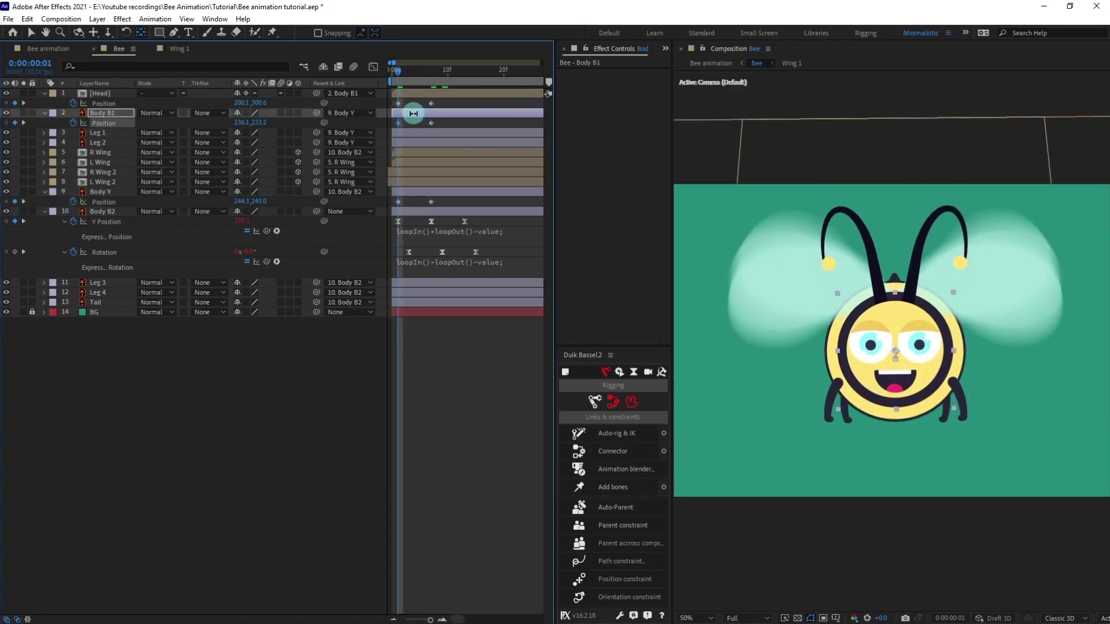
{"action": "left_click", "coordinate": [219, 128]}
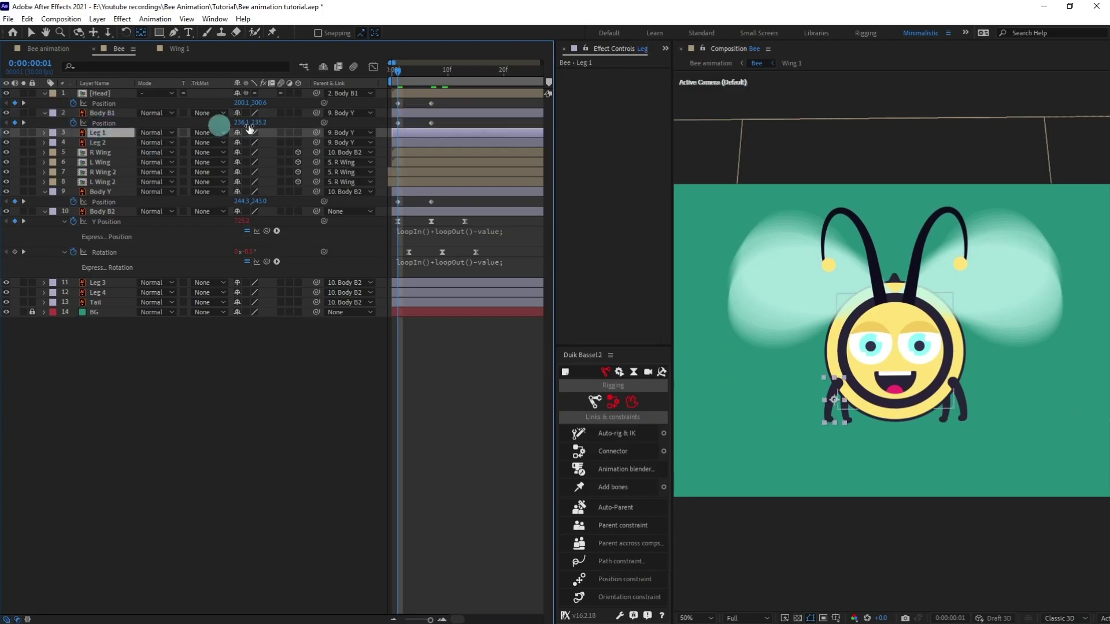
{"action": "left_click", "coordinate": [145, 325]}
Add Position keyframes to the Tail layer at frame 1 and frame 7
{"action": "left_click", "coordinate": [106, 304]}
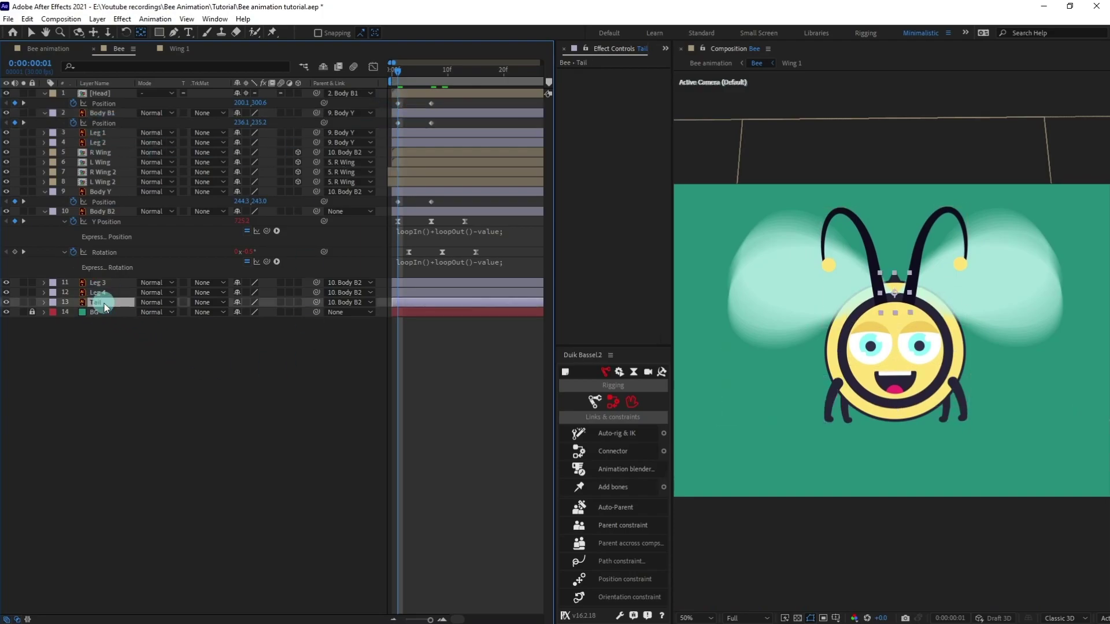
{"action": "key", "text": "p"}
{"action": "left_click", "coordinate": [84, 319]}
{"action": "left_click", "coordinate": [74, 312]}
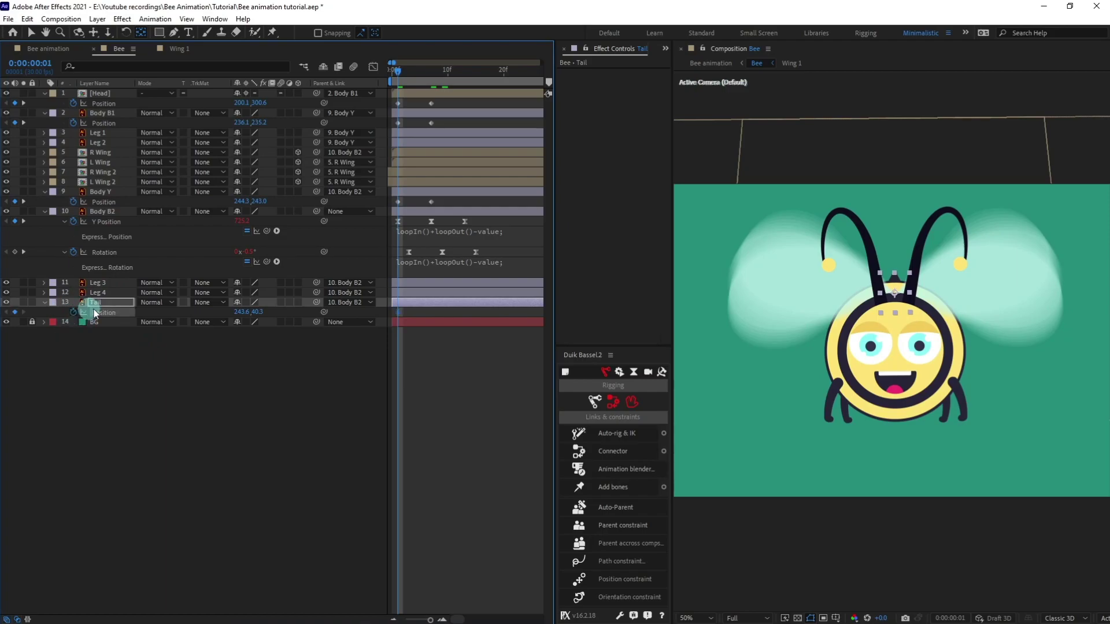
{"action": "key", "text": "space"}
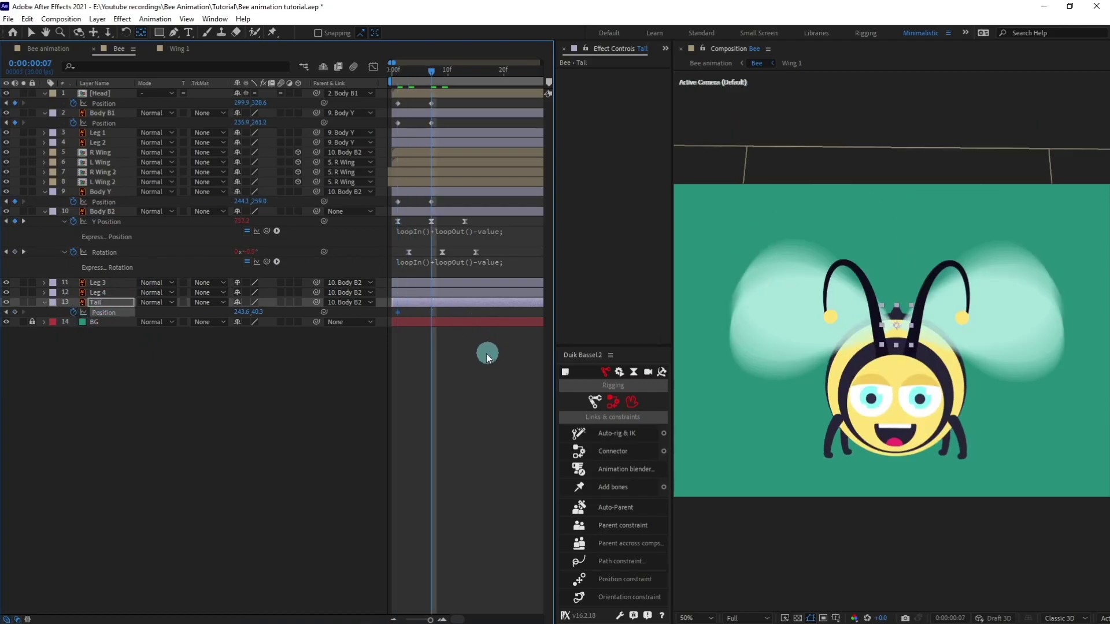
{"action": "left_click", "coordinate": [15, 312]}
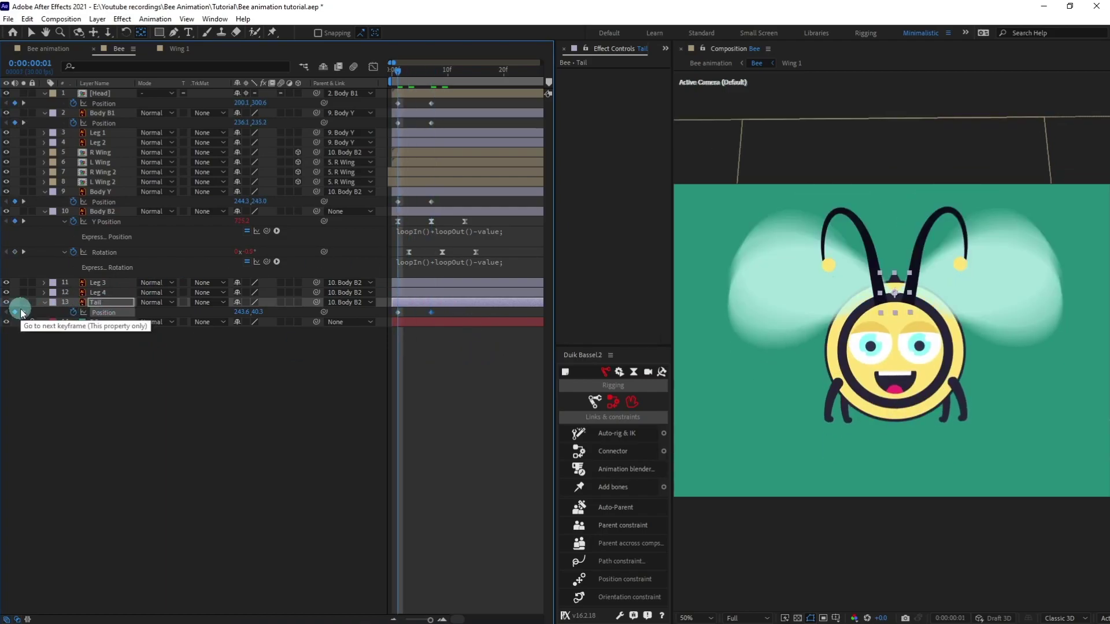
Raise the Tail at frame 7 to Position 243.5, 28.3 and lower it at frame 1 to 243.5, 50.3
{"action": "left_click", "coordinate": [22, 313]}
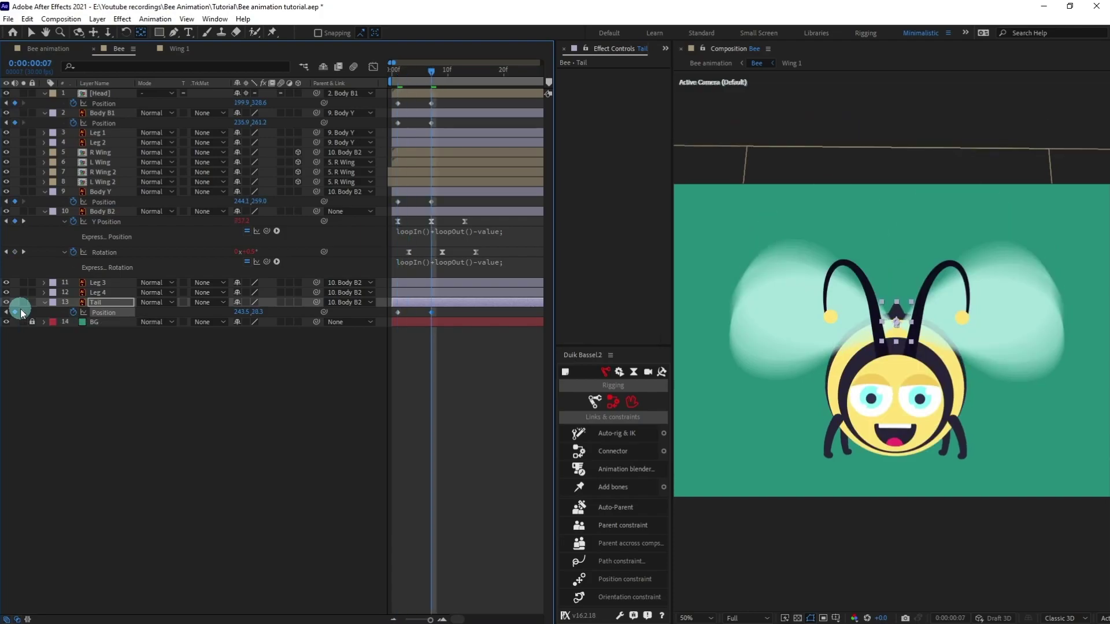
{"action": "key", "text": "j"}
{"action": "key", "text": "j"}
{"action": "key", "text": "j"}
{"action": "left_click", "coordinate": [20, 312]}
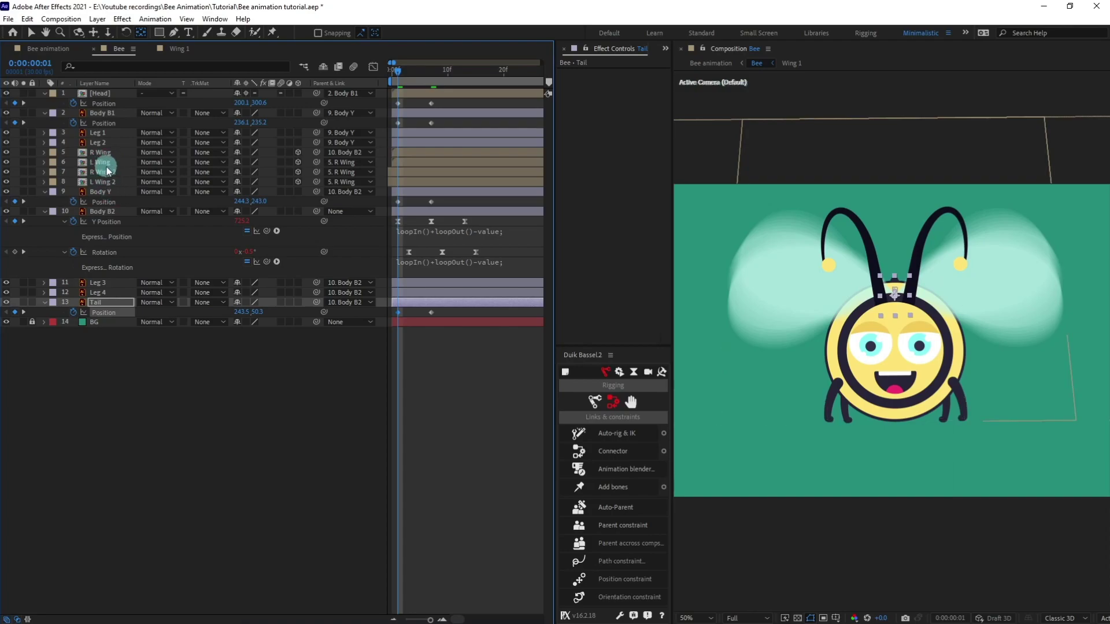
Add Position keyframes to both Leg 1 and Leg 2 at frame 1 and frame 7
{"action": "left_click", "coordinate": [107, 142]}
{"action": "left_click", "coordinate": [106, 135], "text": "shift"}
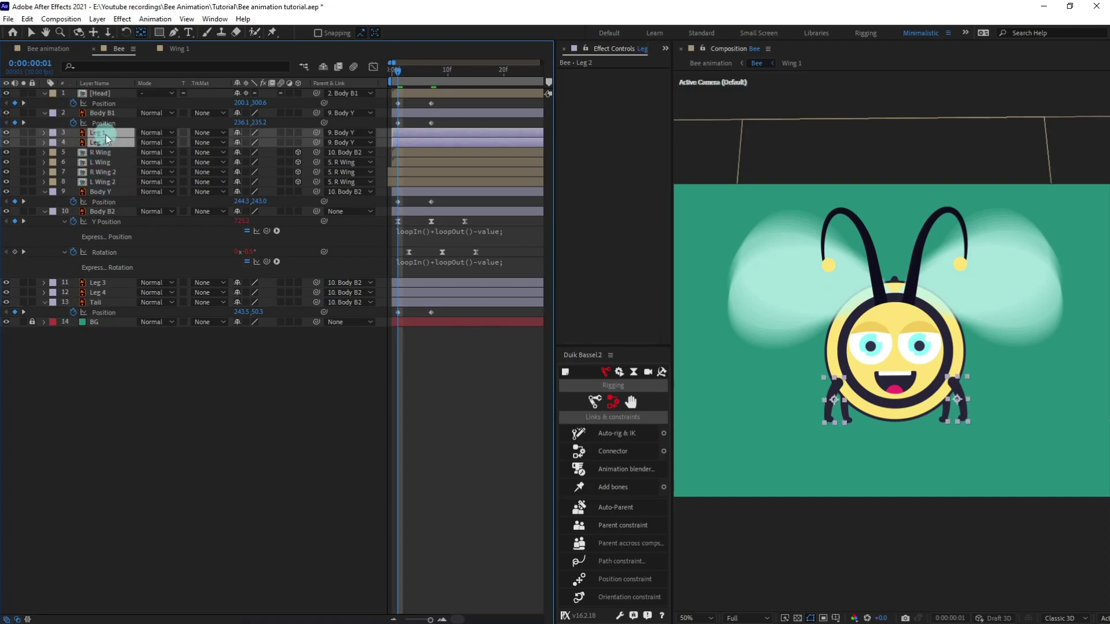
{"action": "key", "text": "p"}
{"action": "key", "text": "Page_Down"}
{"action": "key", "text": "Page_Down"}
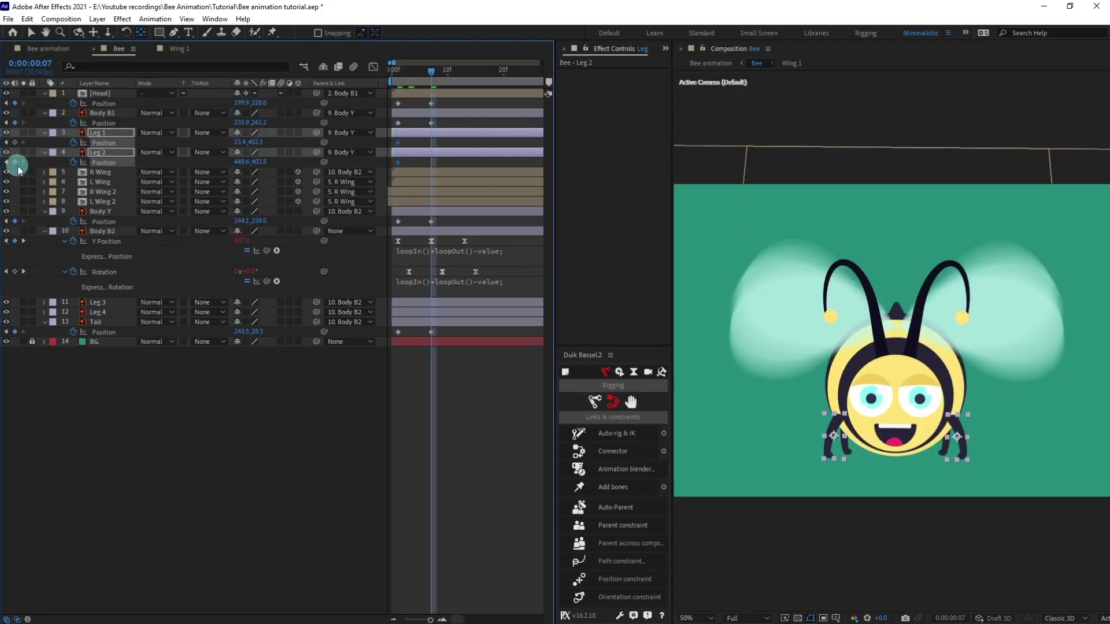
Raise both front legs at frame 1, bringing Leg 1 to Position 23.6, 382.5 and Leg 2 to 448.8, 382.8
{"action": "key", "text": "Page_Up"}
{"action": "key", "text": "Page_Up"}
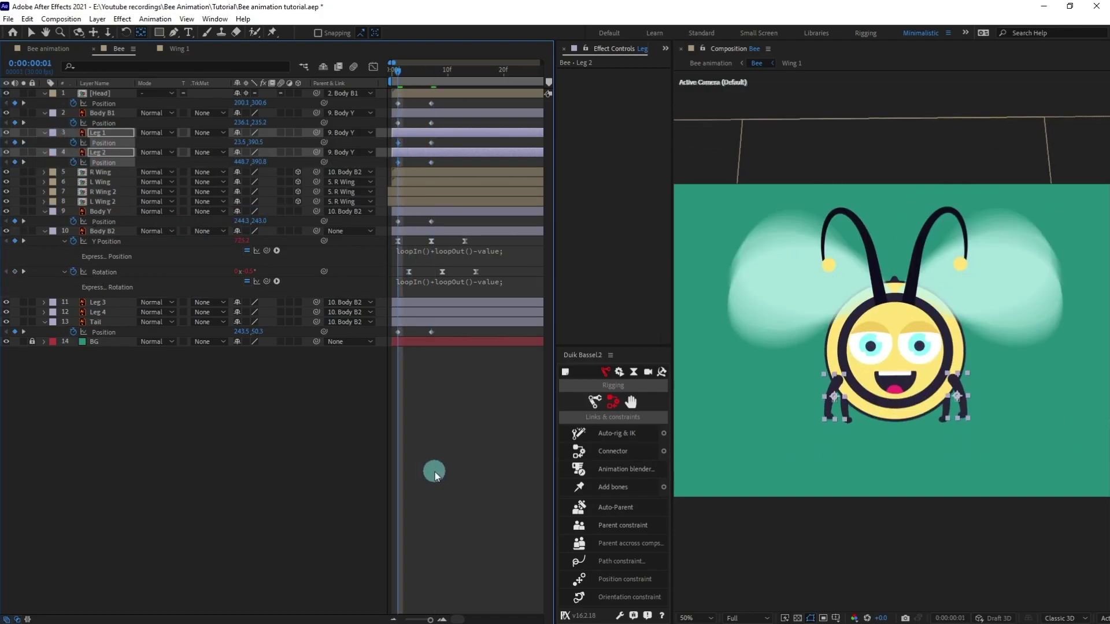
{"action": "key", "text": "k"}
{"action": "key", "text": "k"}
{"action": "key", "text": "j"}
{"action": "key", "text": "j"}
{"action": "key", "text": "Up"}
{"action": "key", "text": "Up"}
{"action": "key", "text": "Up"}
{"action": "key", "text": "Up"}
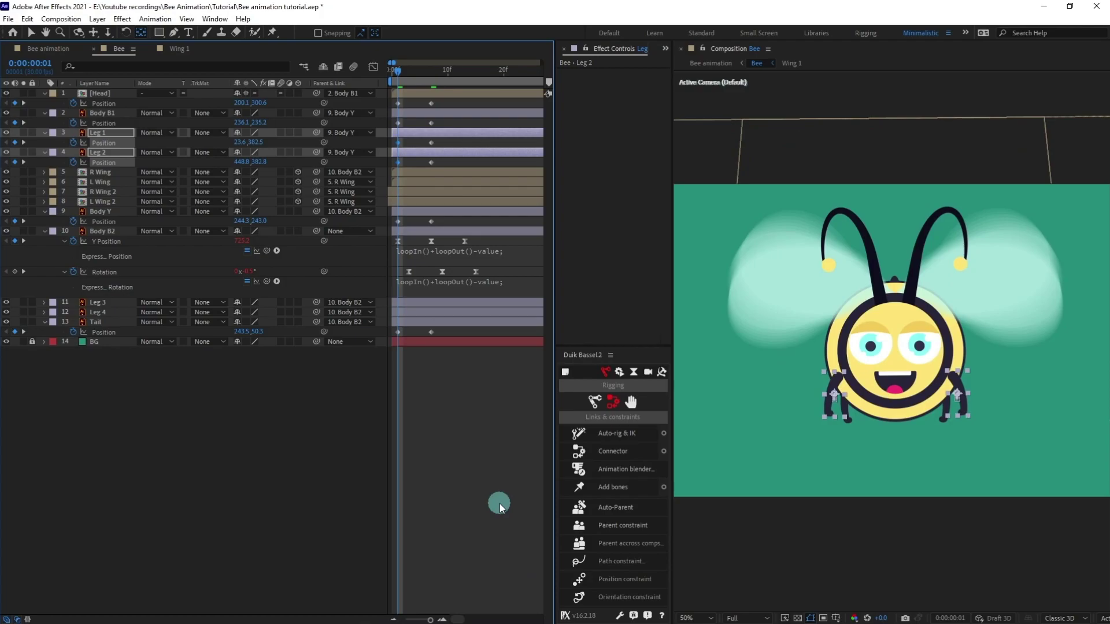
Raise both front legs further at frame 1, bringing Leg 1 to Position 23.6, 380.5 and Leg 2 to 448.8, 380.8
{"action": "key", "text": "Up"}
{"action": "key", "text": "Up"}
Add Position keyframes to both Leg 3 and Leg 4 at frame 1 and frame 7
{"action": "left_click", "coordinate": [98, 304]}
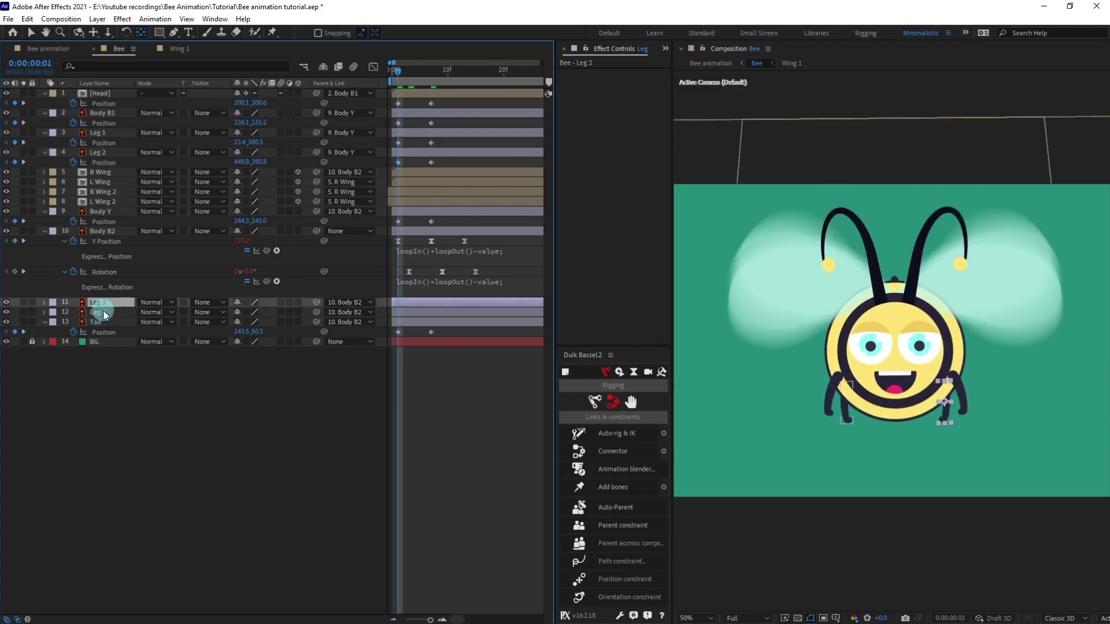
{"action": "left_click", "coordinate": [105, 314], "text": "ctrl"}
{"action": "key", "text": "p"}
{"action": "key", "text": "Page_Down"}
{"action": "key", "text": "Page_Down"}
{"action": "key", "text": "Page_Down"}
{"action": "key", "text": "Page_Down"}
{"action": "key", "text": "Page_Down"}
{"action": "key", "text": "Page_Down"}
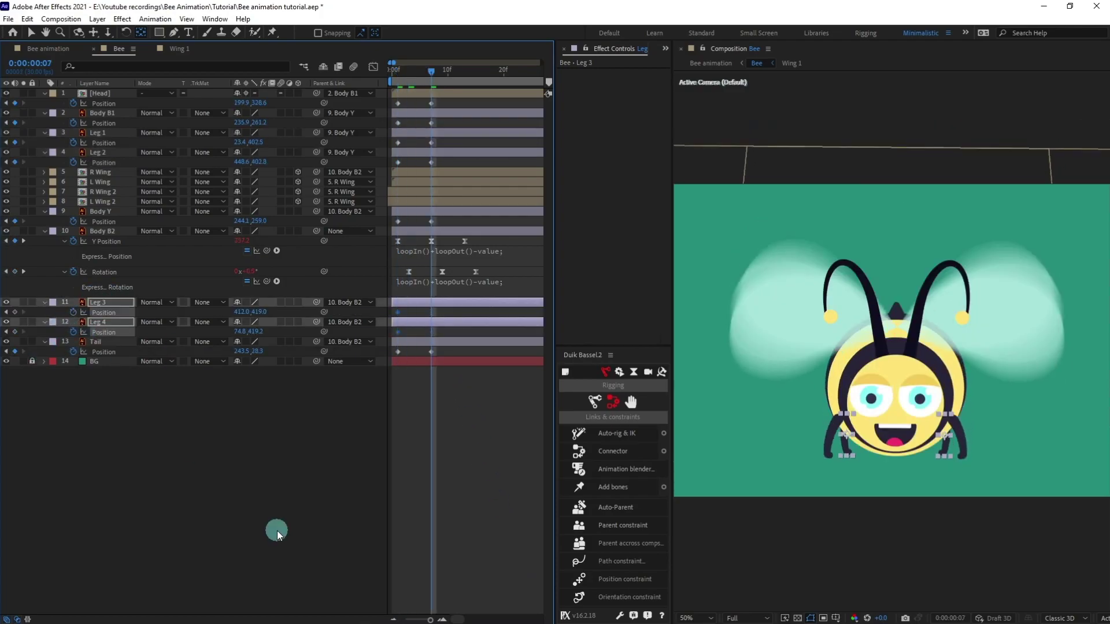
{"action": "left_click", "coordinate": [14, 332]}
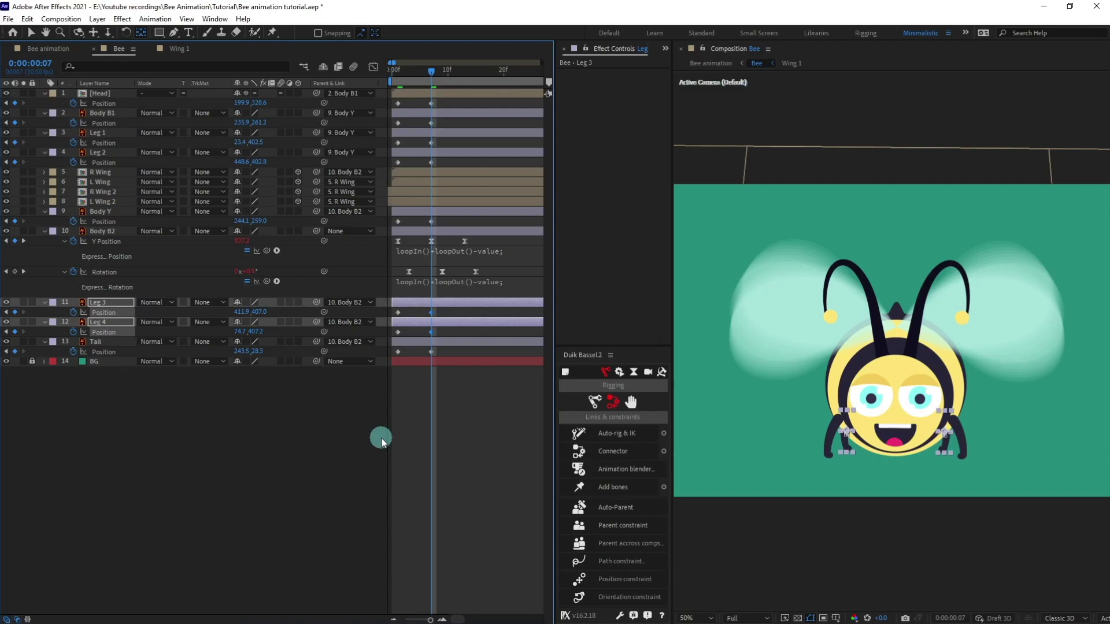
Move Leg 3 and Leg 4 vertically to Y 423.0 and 423.2 at frame 1, and to Y 395.0 and 395.2 at frame 7
{"action": "key", "text": "Page_Up"}
{"action": "key", "text": "Page_Up"}
{"action": "key", "text": "Page_Up"}
{"action": "key", "text": "Page_Up"}
{"action": "key", "text": "Page_Up"}
{"action": "key", "text": "Page_Up"}
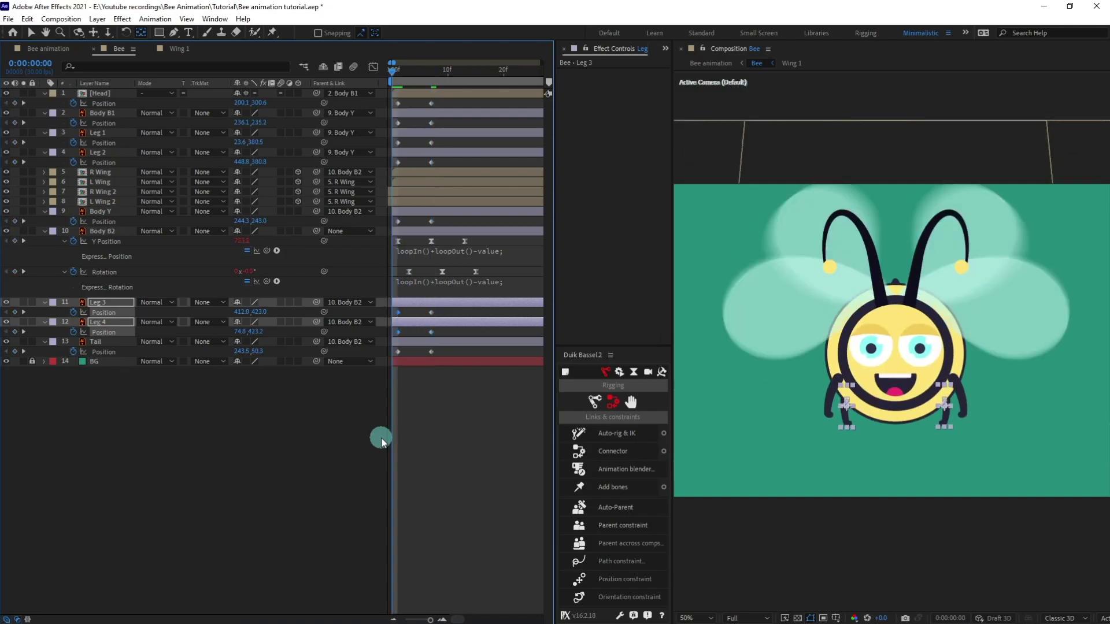
{"action": "key", "text": "Page_Down"}
{"action": "key", "text": "Page_Down"}
{"action": "key", "text": "Page_Down"}
{"action": "key", "text": "Page_Down"}
{"action": "key", "text": "Page_Down"}
{"action": "key", "text": "Page_Down"}
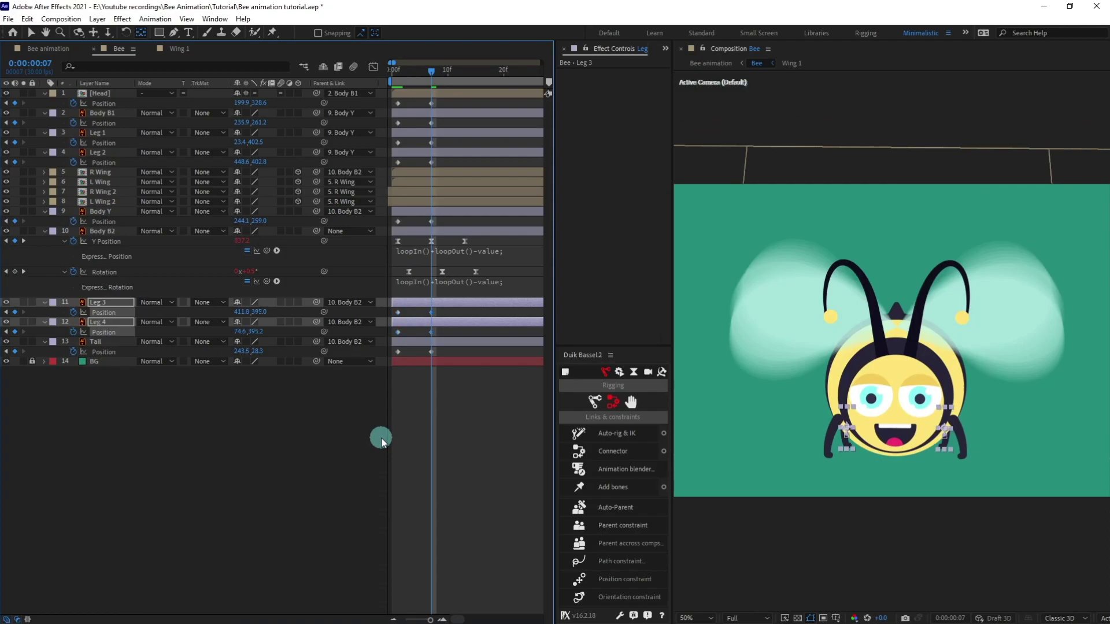
Apply Easy Ease to the Position keyframes of Leg 3, Leg 4, Tail, Head, Body B1, Leg 1 and Leg 2
{"action": "left_click_drag", "start_coordinate": [457, 313], "coordinate": [377, 366]}
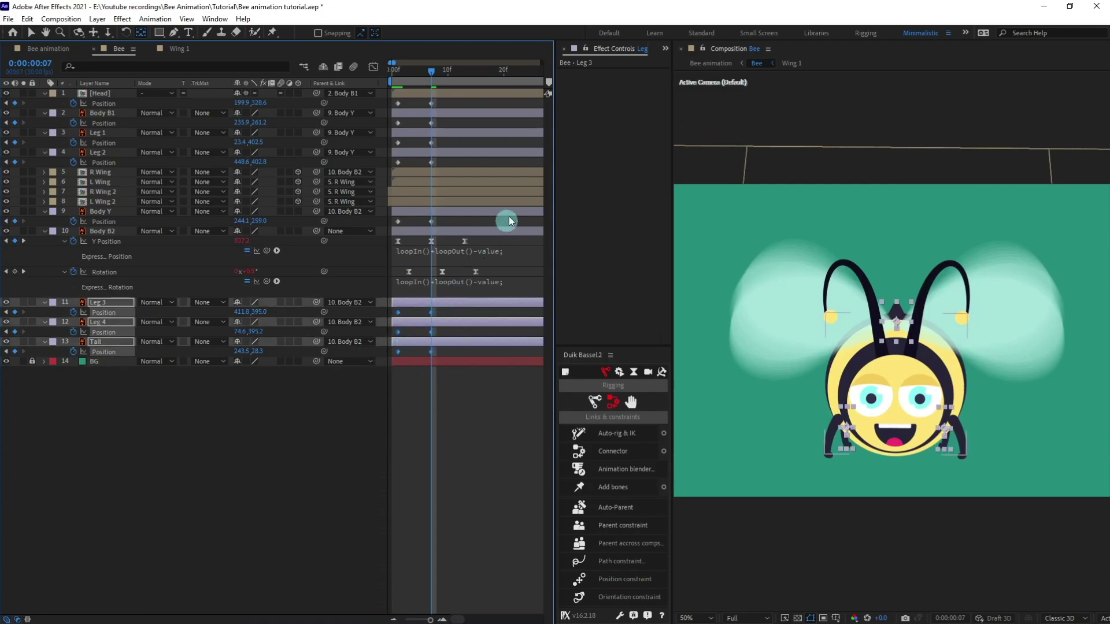
{"action": "key", "text": "F9"}
{"action": "left_click_drag", "start_coordinate": [435, 100], "coordinate": [394, 173]}
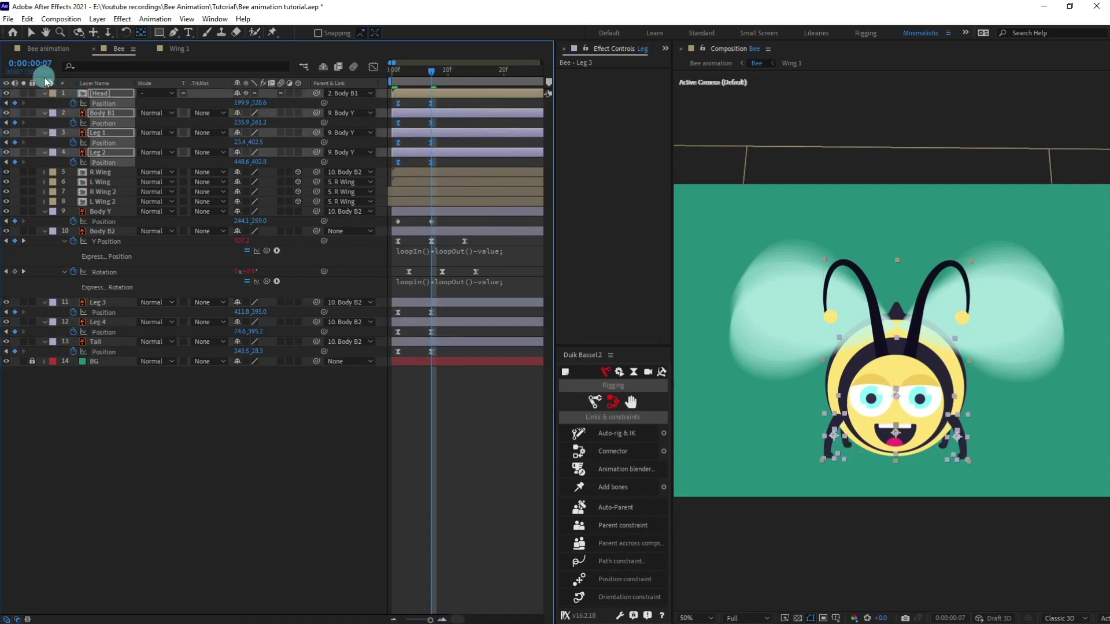
Copy the first Position keyframes of Head, Body B1, Leg 1 and Leg 2 to frame 13
{"action": "left_click", "coordinate": [464, 72]}
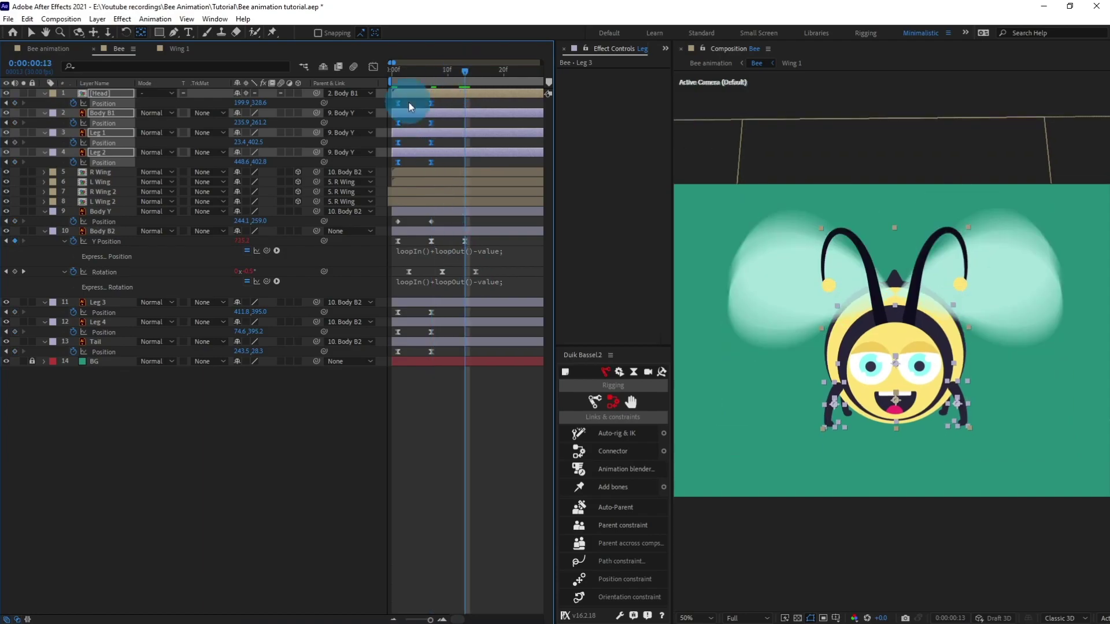
{"action": "left_click", "coordinate": [393, 105]}
{"action": "key", "text": "ctrl+v"}
{"action": "left_click_drag", "start_coordinate": [404, 121], "coordinate": [394, 147]}
{"action": "key", "text": "ctrl+v"}
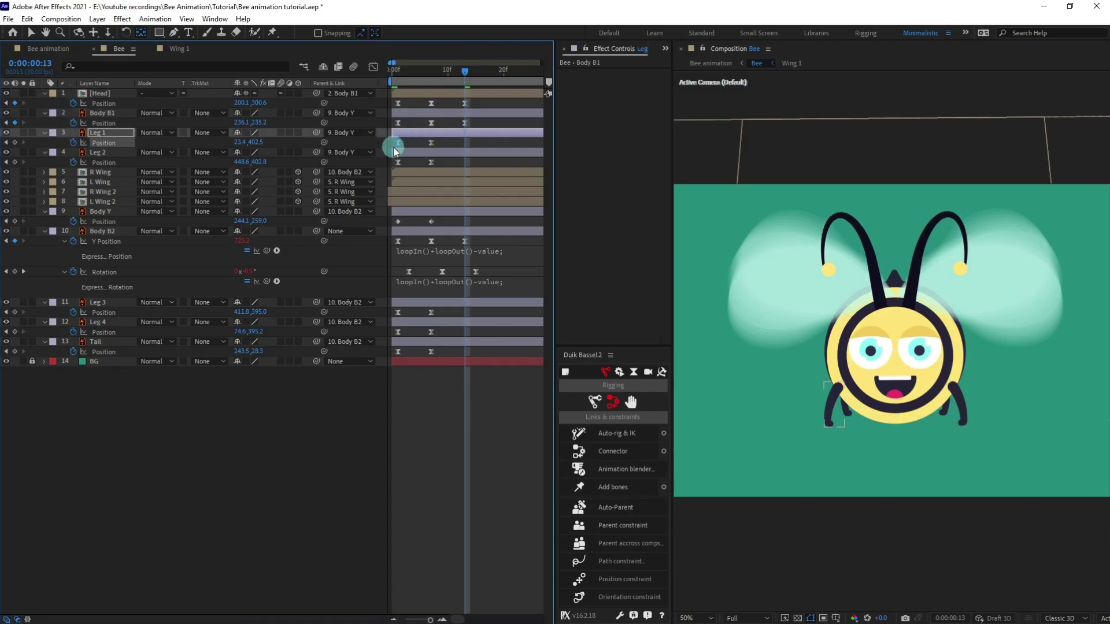
{"action": "left_click", "coordinate": [398, 162], "text": "shift"}
{"action": "key", "text": "ctrl+c"}
{"action": "key", "text": "ctrl+v"}
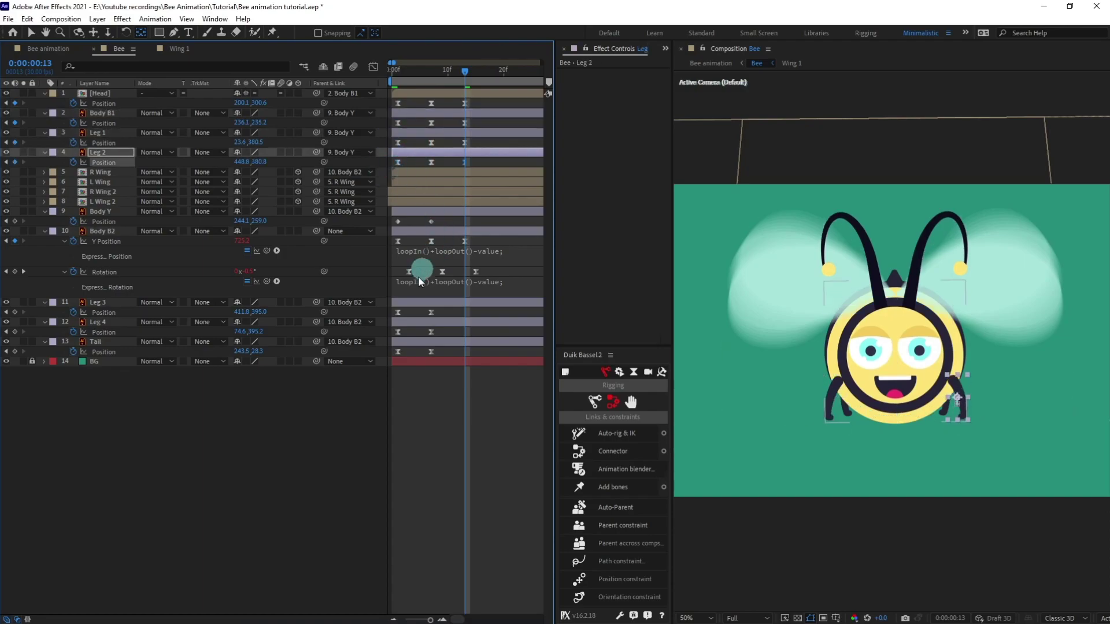
Copy the first Position keyframes of Leg 3, Leg 4 and Tail to frame 13
{"action": "left_click", "coordinate": [398, 313]}
{"action": "key", "text": "ctrl+c"}
{"action": "key", "text": "ctrl+v"}
{"action": "left_click", "coordinate": [397, 332]}
{"action": "key", "text": "ctrl+c"}
{"action": "key", "text": "ctrl+v"}
{"action": "left_click", "coordinate": [397, 352]}
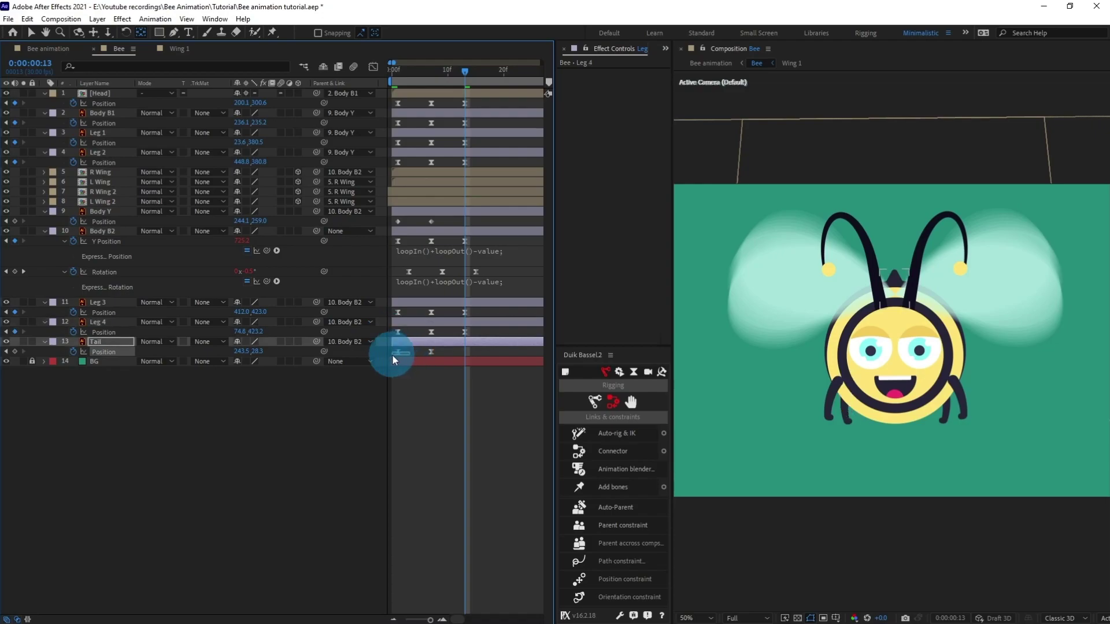
{"action": "key", "text": "ctrl+c"}
{"action": "key", "text": "ctrl+v"}
Copy Body B2's Rotation expression loopIn()+loopOut()-value; and apply it to the Position of Tail, Leg 4 and Leg 3
{"action": "left_click", "coordinate": [441, 292]}
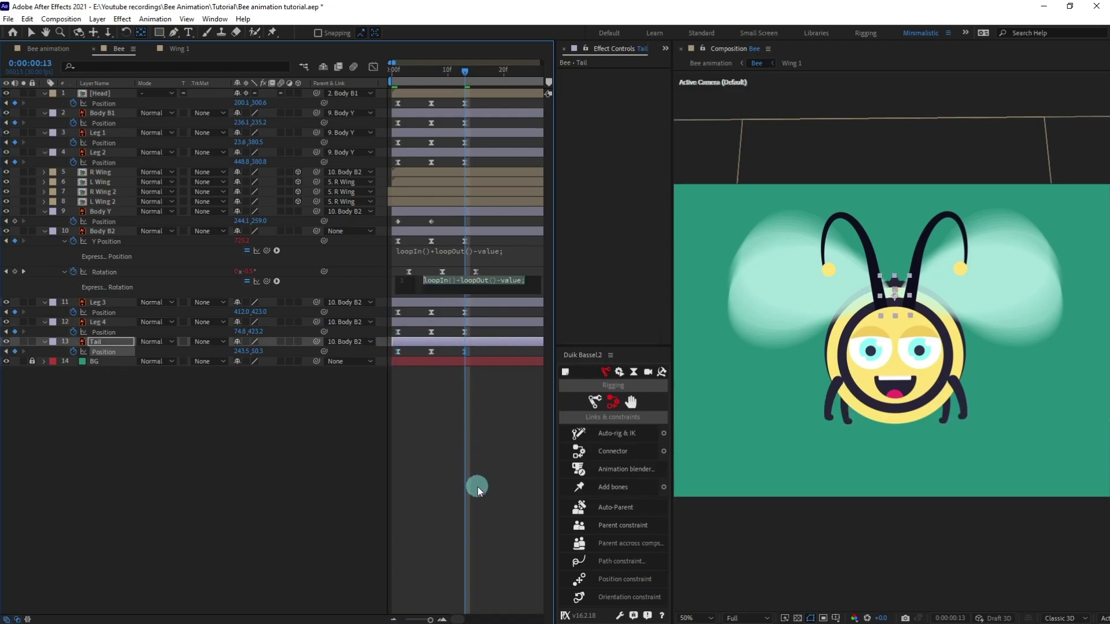
{"action": "left_click", "coordinate": [463, 479]}
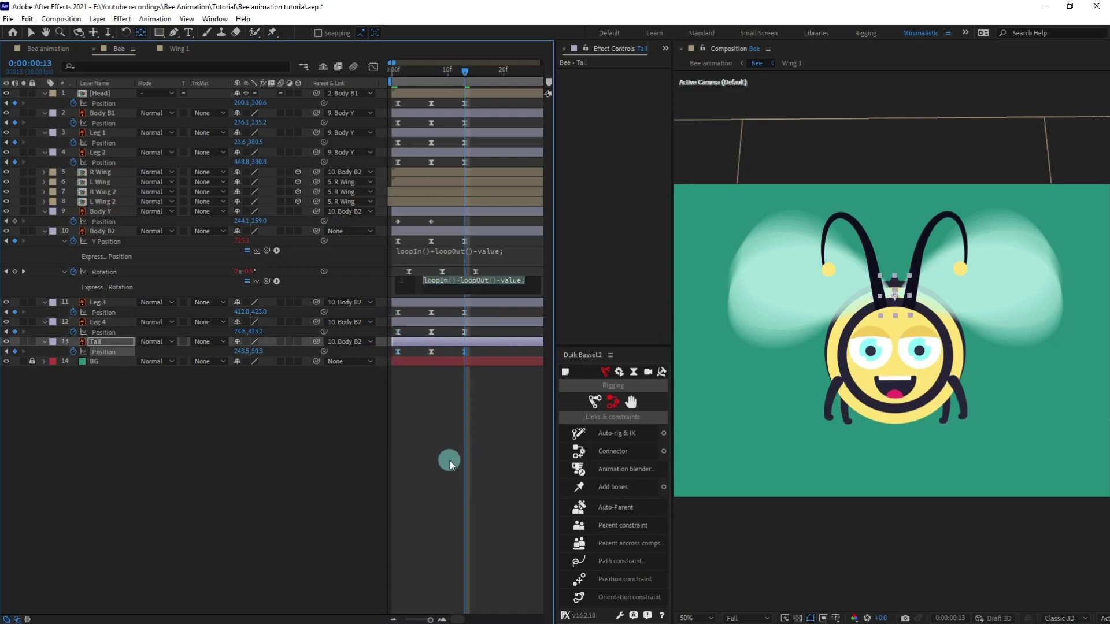
{"action": "left_click", "coordinate": [73, 352], "text": "alt"}
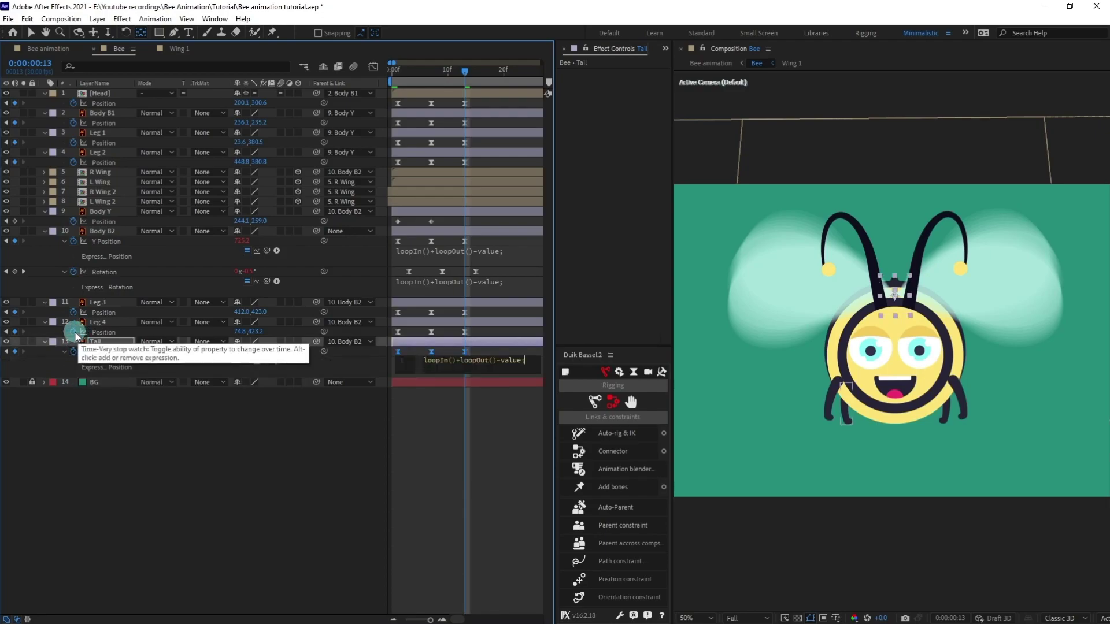
{"action": "key", "text": "KP_Enter"}
{"action": "left_click", "coordinate": [73, 332], "text": "alt"}
{"action": "key", "text": "ctrl+v"}
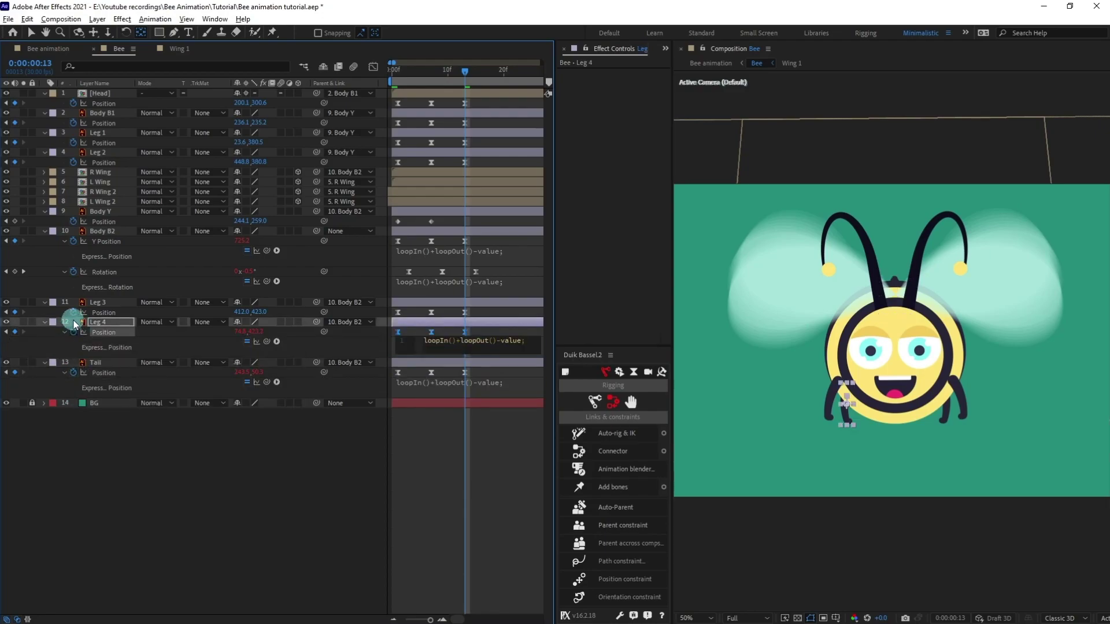
{"action": "left_click", "coordinate": [73, 313], "text": "alt"}
{"action": "key", "text": "ctrl+v"}
{"action": "left_click", "coordinate": [299, 562]}
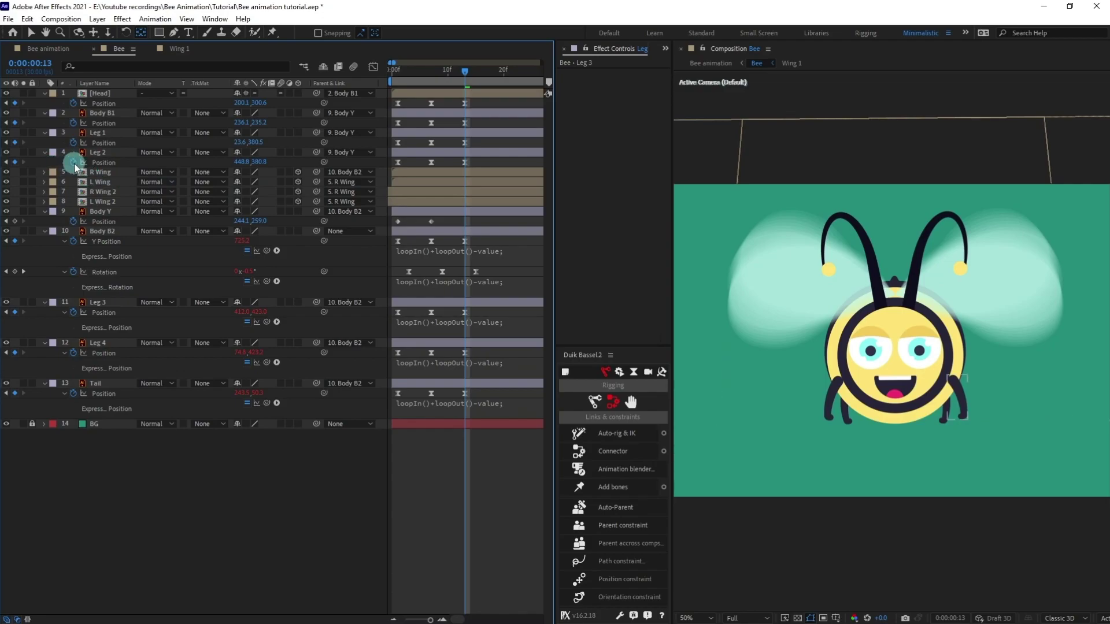
Apply the expression loopIn()+loopOut()-value; to the Position of Leg 2, Leg 1, Body B1 and Head
{"action": "left_click", "coordinate": [72, 143], "text": "alt"}
{"action": "key", "text": "ctrl+v"}
{"action": "left_click", "coordinate": [73, 122], "text": "alt"}
{"action": "key", "text": "ctrl+v"}
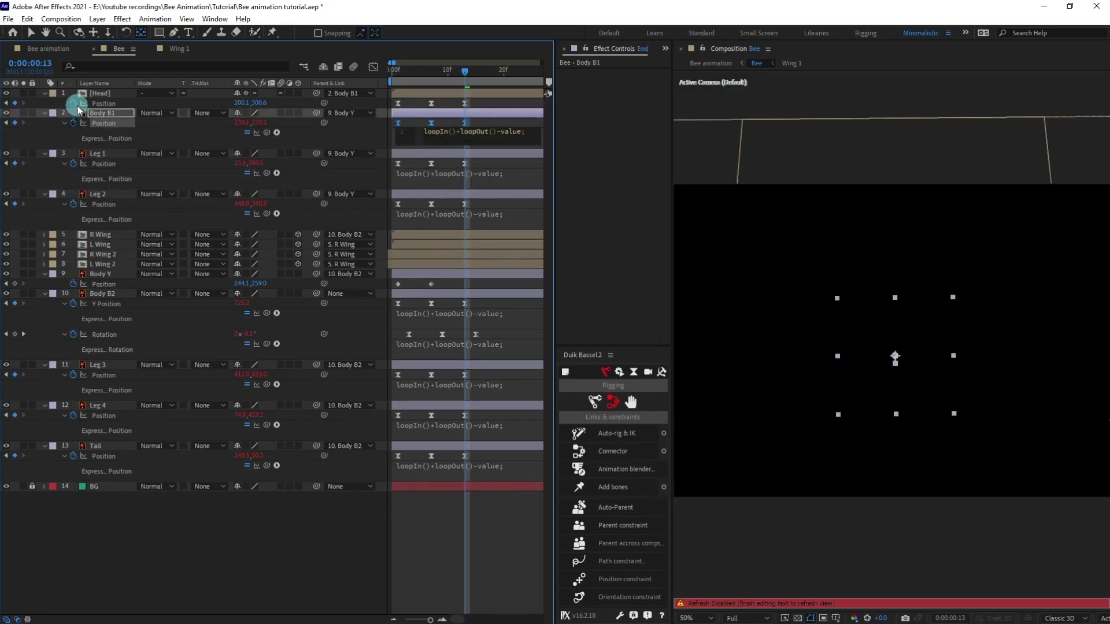
{"action": "left_click", "coordinate": [73, 102], "text": "alt"}
{"action": "type", "text": "loopIn()+loopOut()-value;"}
{"action": "left_click", "coordinate": [484, 541]}
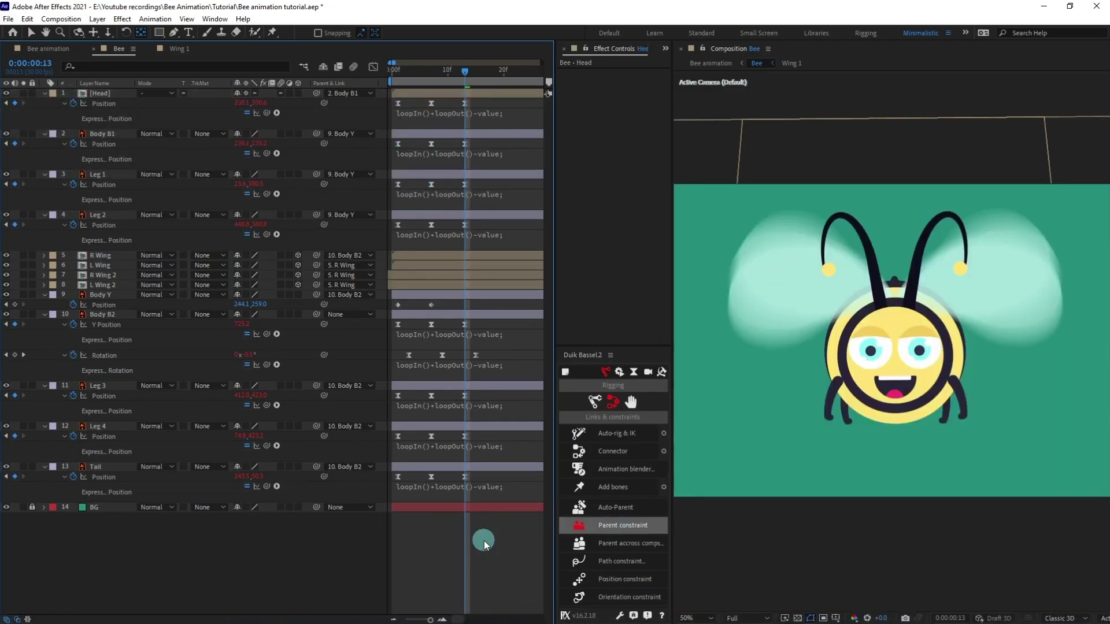
Collapse the layers to only their keyframed properties and preview the bee animation from frame 0
{"action": "key", "text": "u"}
{"action": "key", "text": "u"}
{"action": "key", "text": "u"}
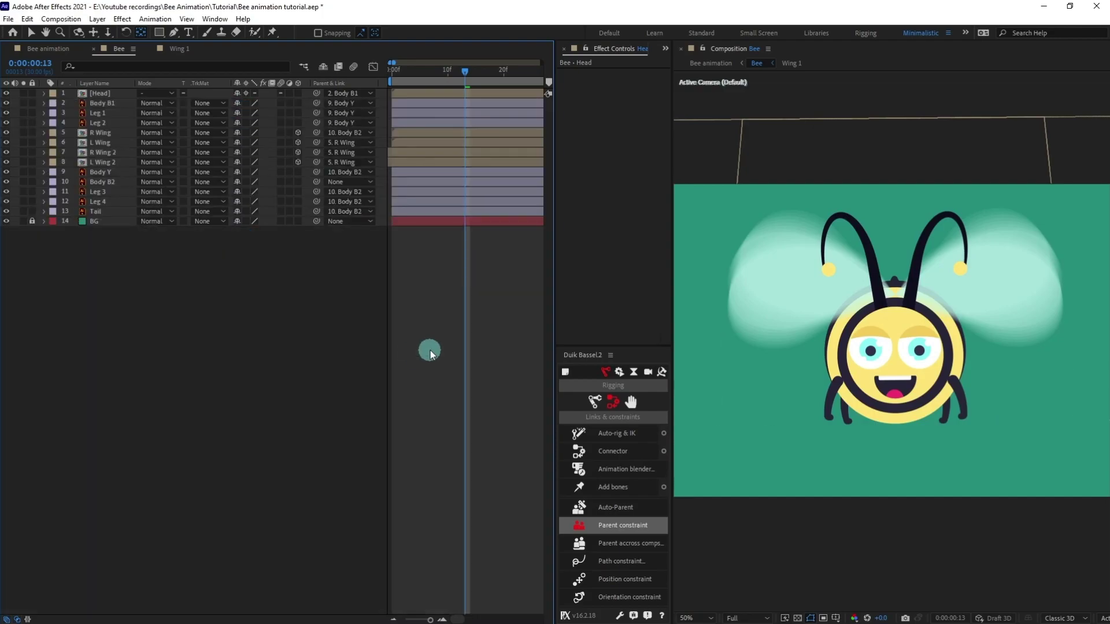
{"action": "key", "text": "u"}
{"action": "left_click_drag", "start_coordinate": [408, 73], "coordinate": [379, 74]}
{"action": "key", "text": "space"}
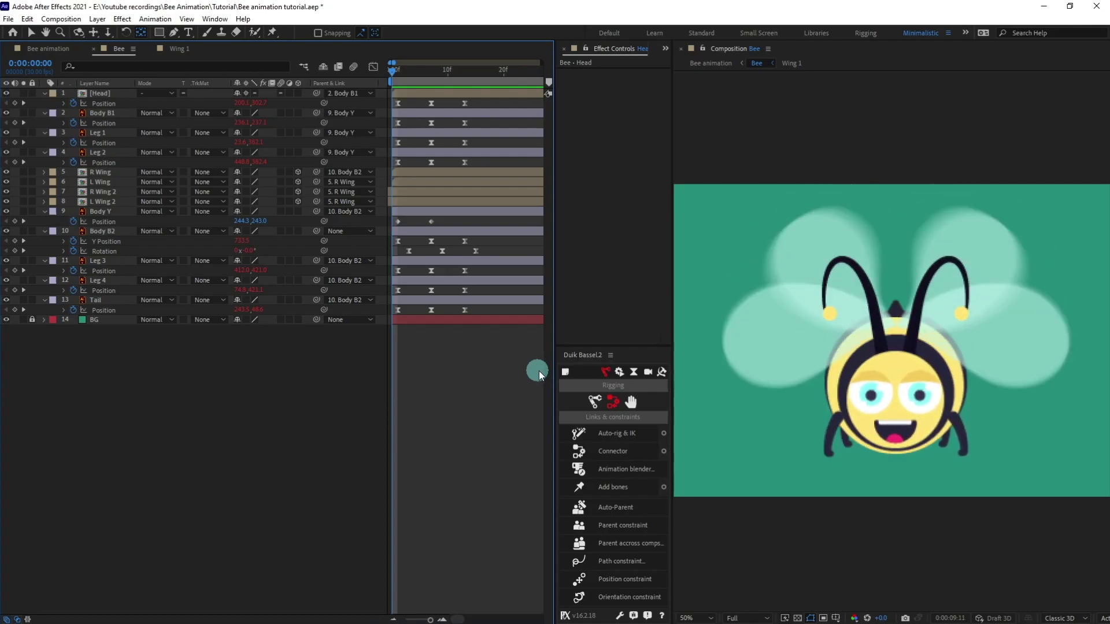
Delay the Position keyframes of Head, Body B1, all four legs and Tail to start at frame 4, and preview the motion
{"action": "left_click", "coordinate": [398, 71]}
{"action": "left_click_drag", "start_coordinate": [482, 105], "coordinate": [393, 171]}
{"action": "left_click_drag", "start_coordinate": [474, 269], "coordinate": [415, 314]}
{"action": "key", "text": "space"}
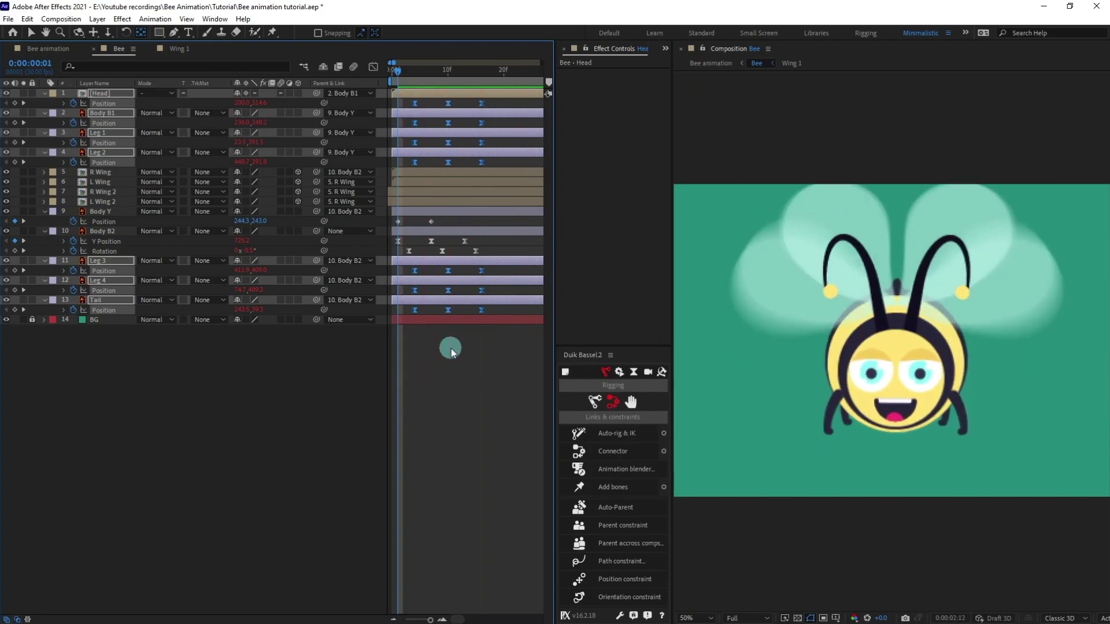
{"action": "key", "text": "space"}
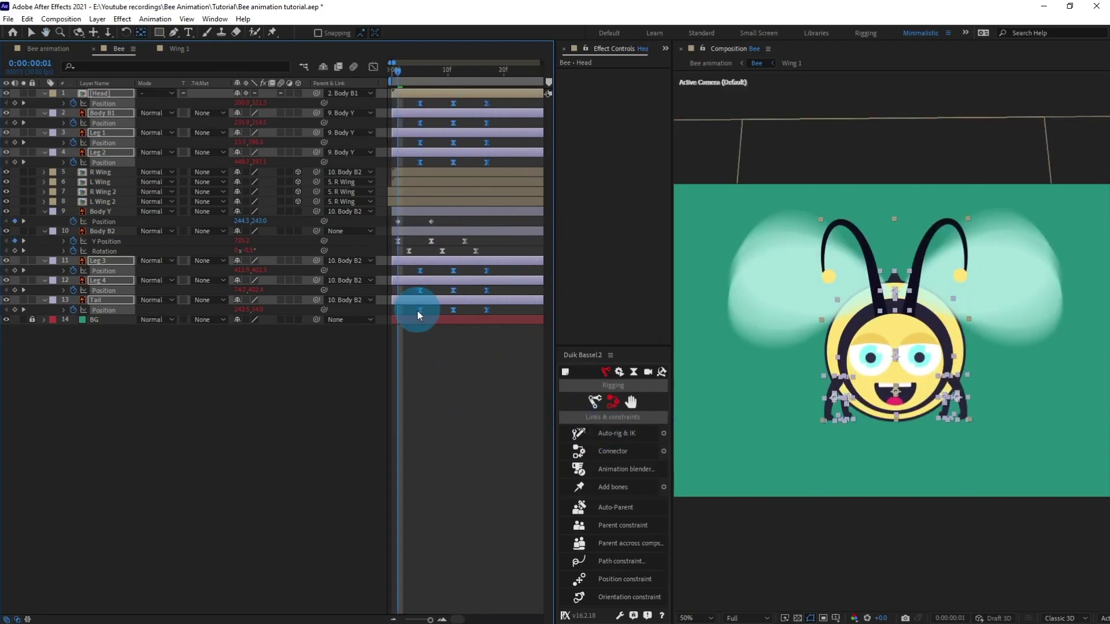
{"action": "left_click_drag", "start_coordinate": [418, 311], "coordinate": [411, 311]}
{"action": "key", "text": "space"}
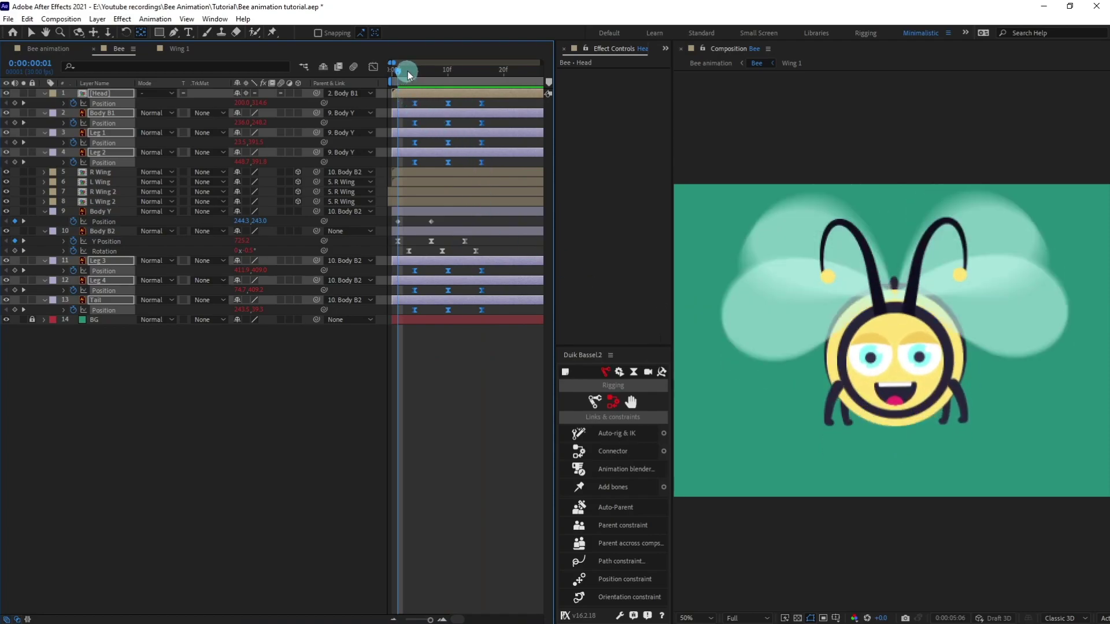
Open the Head composition and add Position keyframes to all six of its layers at frame 4
{"action": "left_click_drag", "start_coordinate": [408, 68], "coordinate": [415, 68]}
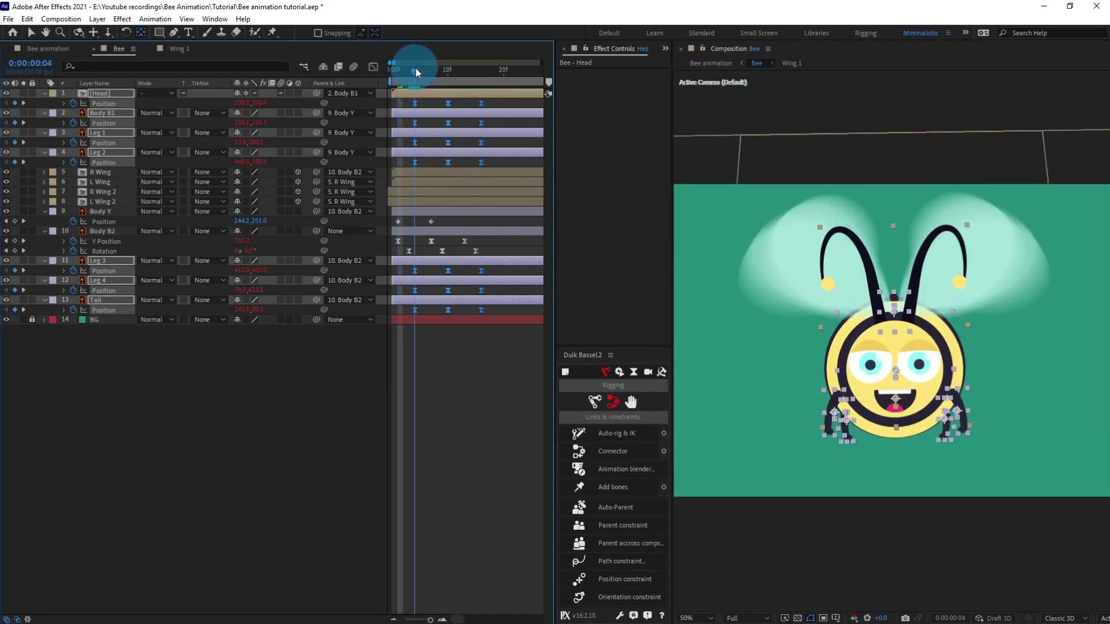
{"action": "left_click", "coordinate": [457, 393]}
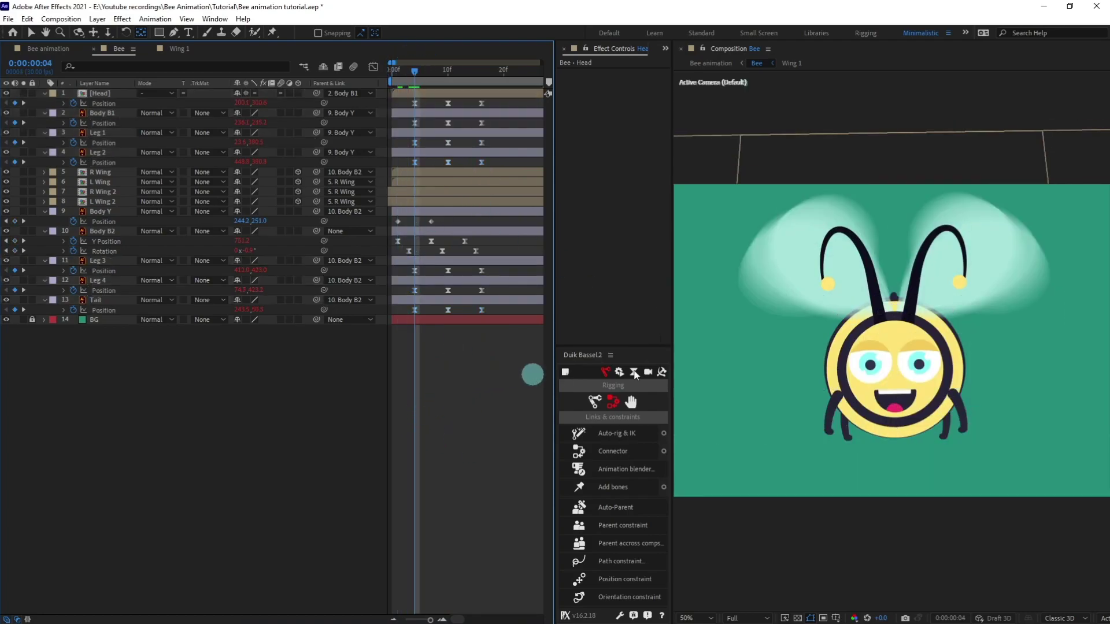
{"action": "double_click", "coordinate": [96, 92]}
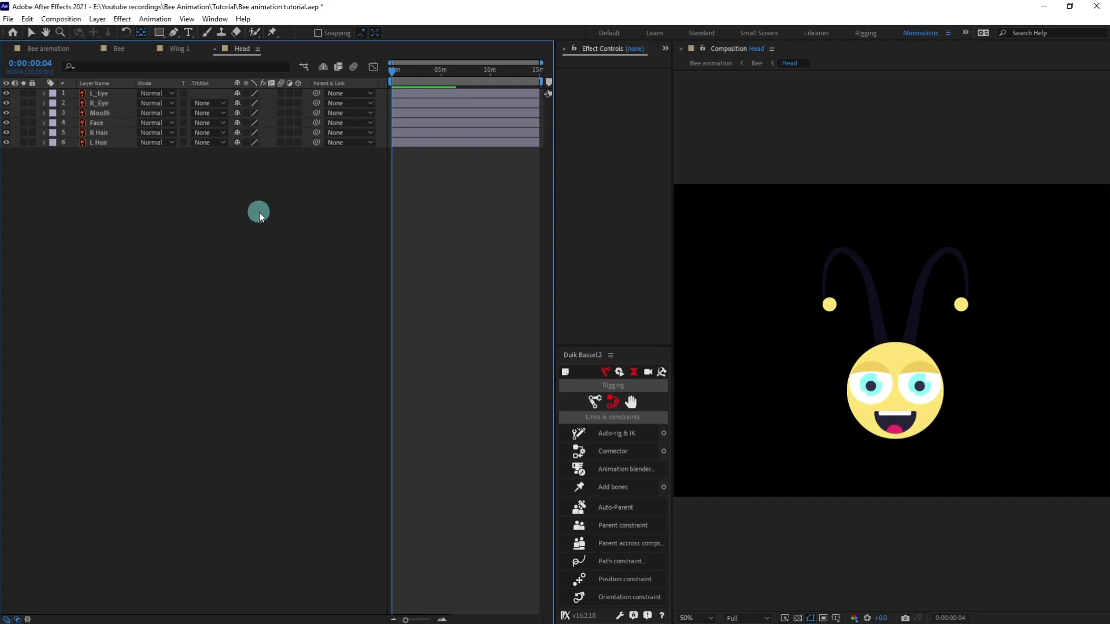
{"action": "key", "text": "p"}
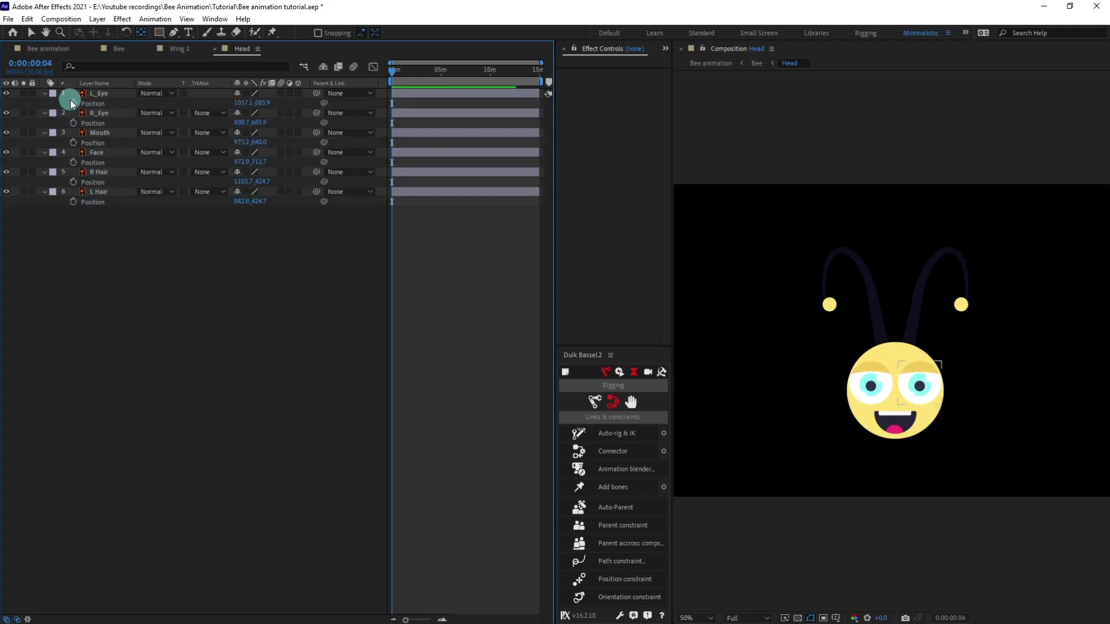
{"action": "left_click_drag", "start_coordinate": [73, 103], "coordinate": [74, 202]}
{"action": "left_click", "coordinate": [75, 263]}
{"action": "key", "text": "equal"}
{"action": "key", "text": "equal"}
{"action": "key", "text": "equal"}
{"action": "key", "text": "equal"}
{"action": "key", "text": "equal"}
{"action": "key", "text": "equal"}
{"action": "key", "text": "equal"}
{"action": "key", "text": "equal"}
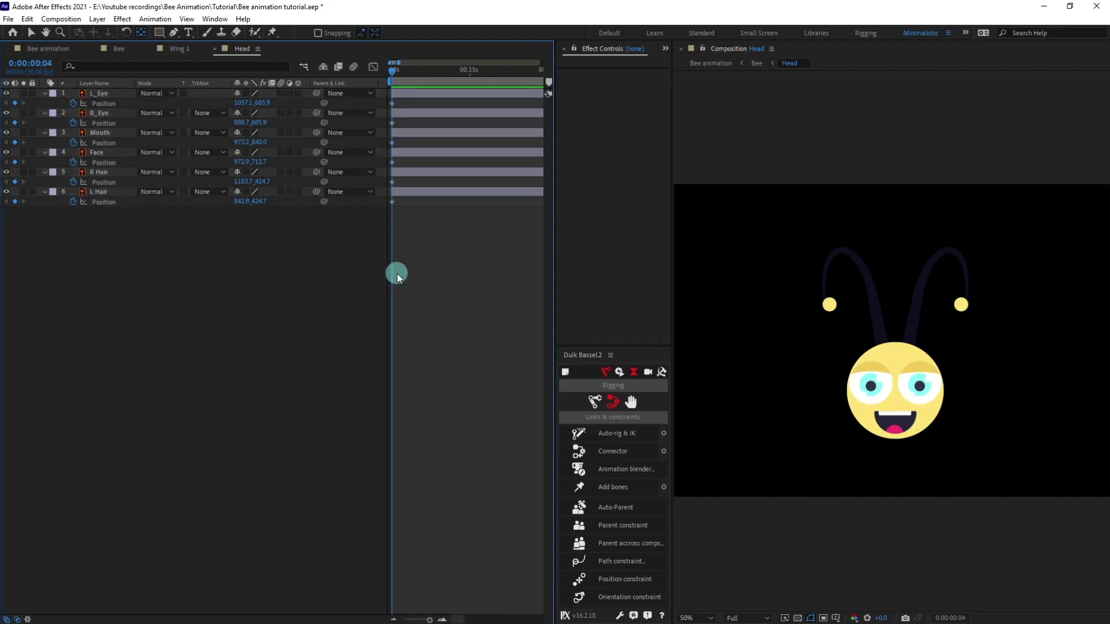
Add Position keyframes to all six Head layers at frame 10, and return to the keyframes at frame 4
{"action": "left_click", "coordinate": [28, 64]}
{"action": "key", "text": "Return"}
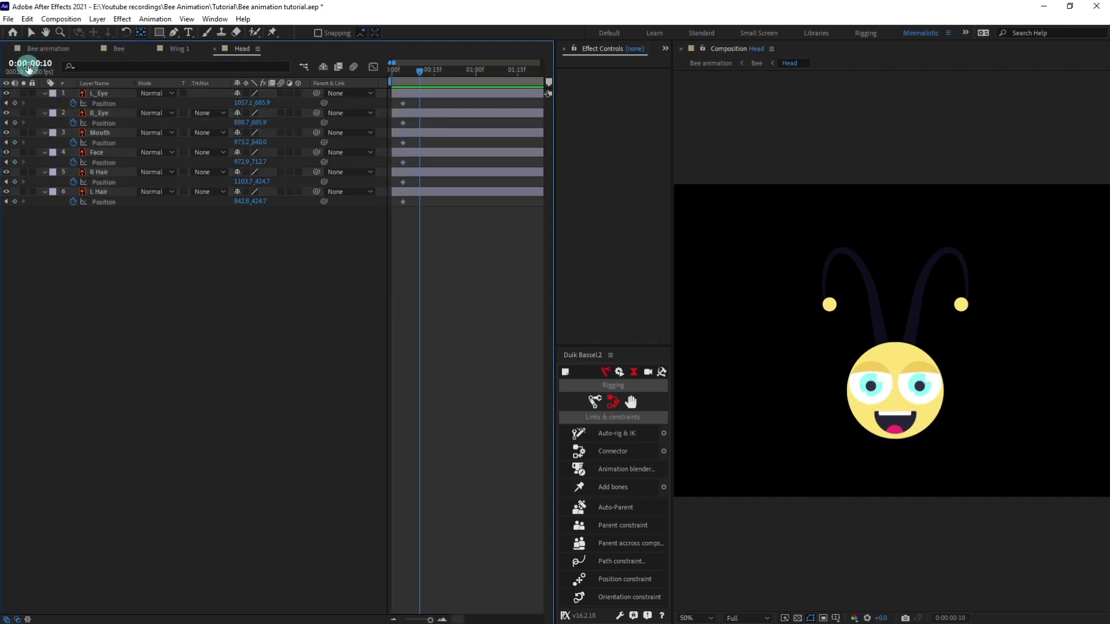
{"action": "left_click_drag", "start_coordinate": [17, 106], "coordinate": [25, 245]}
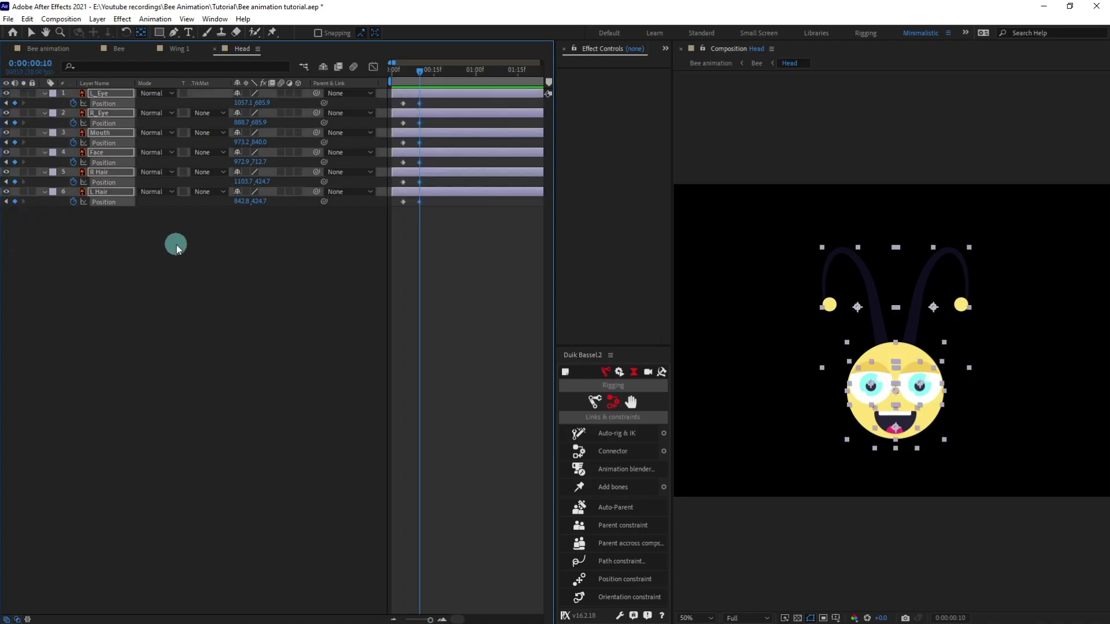
{"action": "key", "text": "j"}
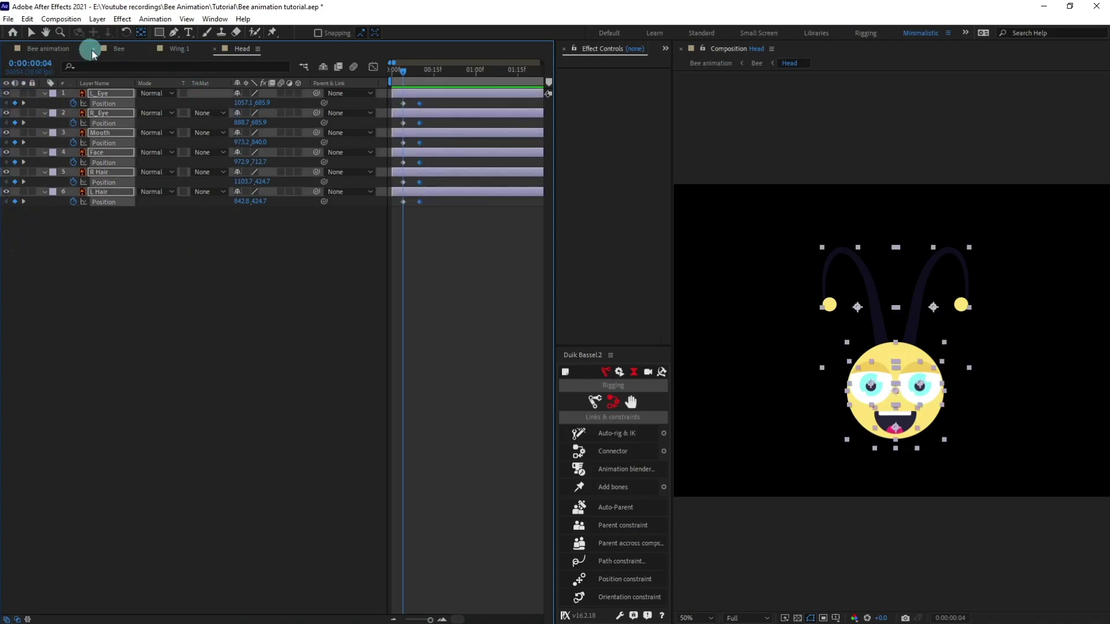
Check the head's pose and timing around frame 4 in the Bee composition, and return to the Head composition
{"action": "left_click", "coordinate": [116, 50]}
{"action": "left_click", "coordinate": [516, 348]}
{"action": "left_click", "coordinate": [439, 124]}
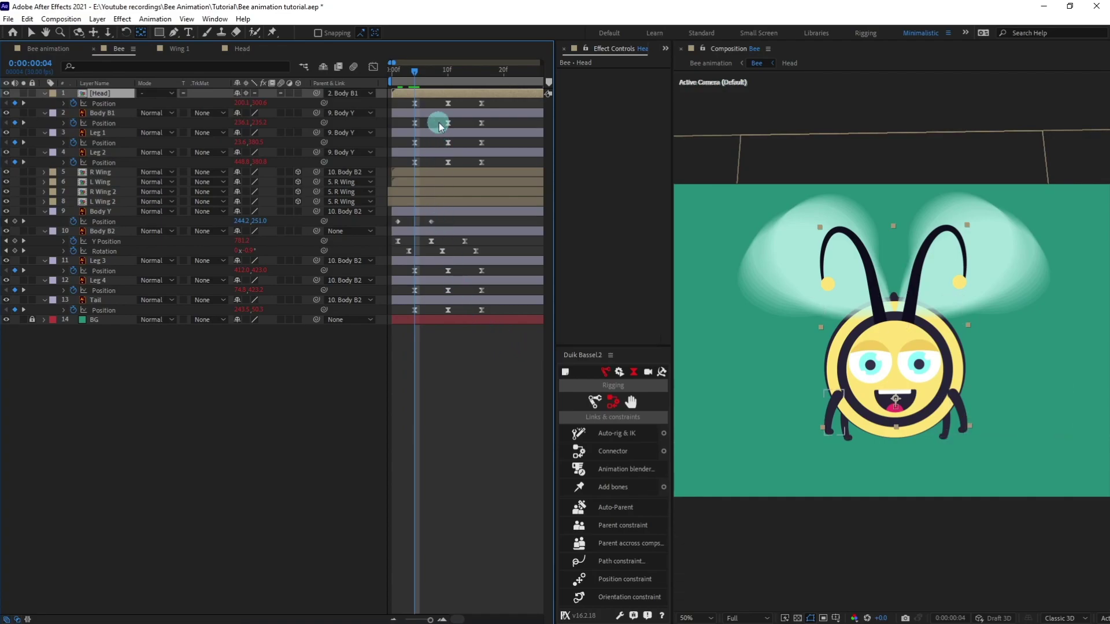
{"action": "mouse_move", "coordinate": [421, 74]}
{"action": "left_mouse_down"}
{"action": "mouse_move", "coordinate": [452, 77]}
{"action": "mouse_move", "coordinate": [397, 85]}
{"action": "mouse_move", "coordinate": [415, 84]}
{"action": "left_mouse_up"}
{"action": "left_click", "coordinate": [242, 48]}
{"action": "left_click", "coordinate": [318, 312]}
{"action": "left_click", "coordinate": [203, 238]}
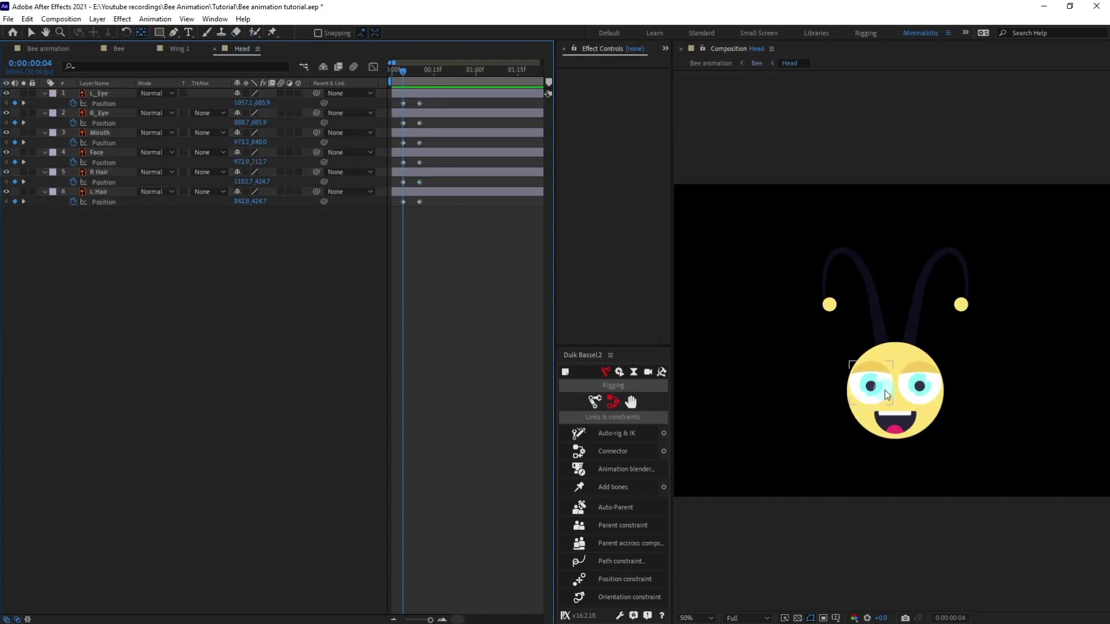
Raise both eyes and the mouth 8 px at frame 4, bringing the eyes to Y 677.9 and the mouth to Y 832.0
{"action": "key", "text": "v"}
{"action": "left_click", "coordinate": [885, 395]}
{"action": "left_click", "coordinate": [919, 387], "text": "shift"}
{"action": "left_click", "coordinate": [906, 422], "text": "shift"}
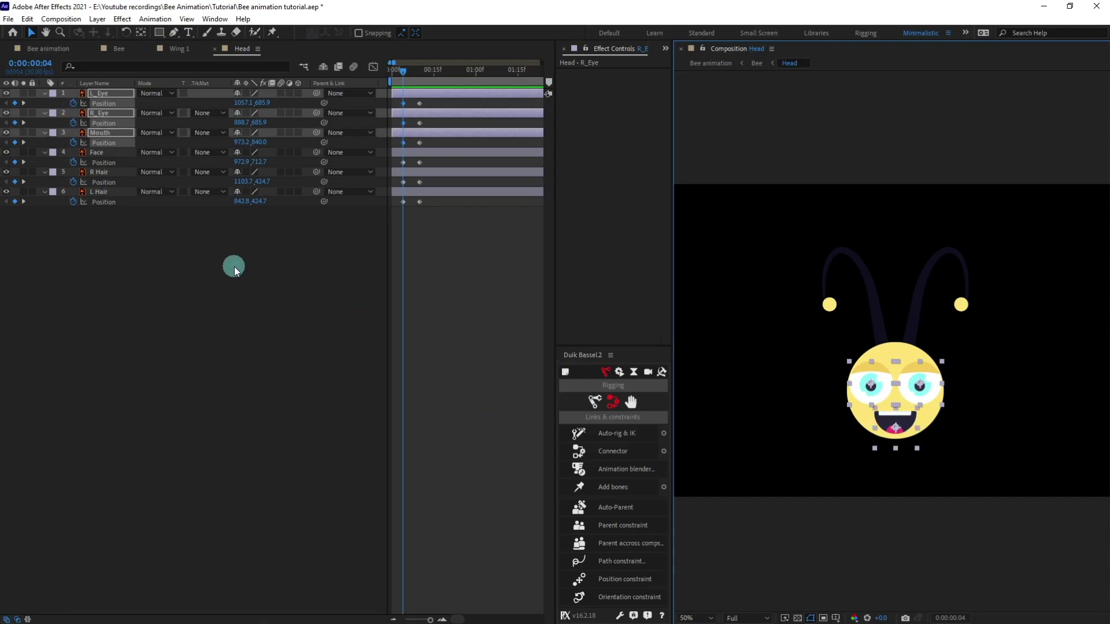
{"action": "key", "text": "Up"}
{"action": "key", "text": "Up"}
{"action": "key", "text": "Up"}
{"action": "key", "text": "Up"}
{"action": "key", "text": "Up"}
{"action": "key", "text": "Up"}
{"action": "key", "text": "Up"}
{"action": "key", "text": "Up"}
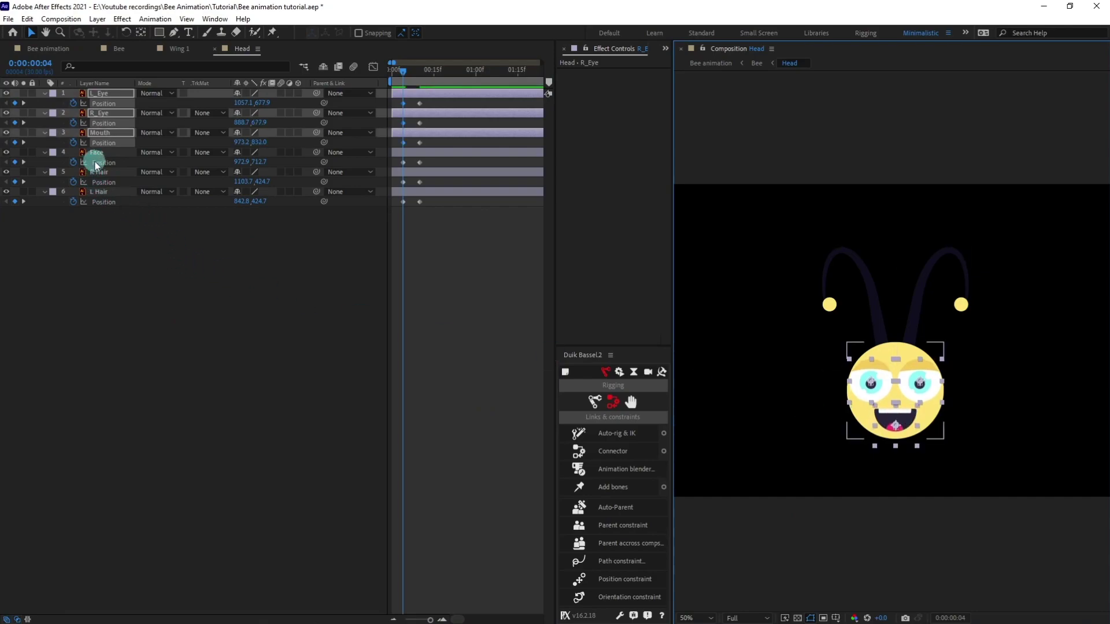
Lower the R Hair and L Hair layers 30 px at frame 4, bringing both to Y 454.7
{"action": "left_click", "coordinate": [163, 271]}
{"action": "left_click", "coordinate": [119, 175]}
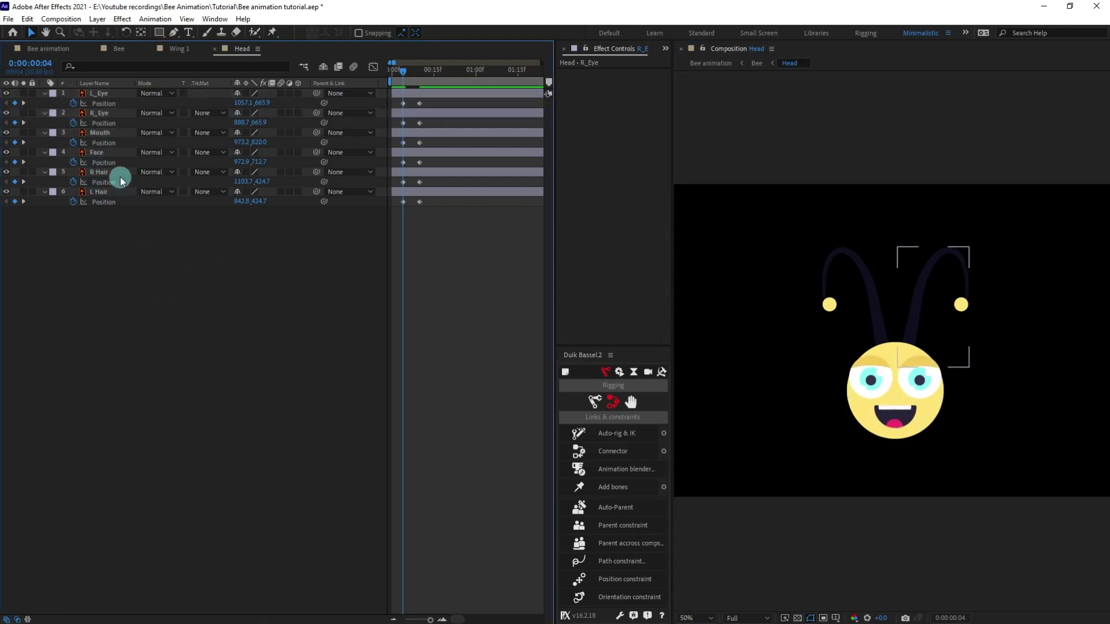
{"action": "left_click", "coordinate": [116, 194], "text": "shift"}
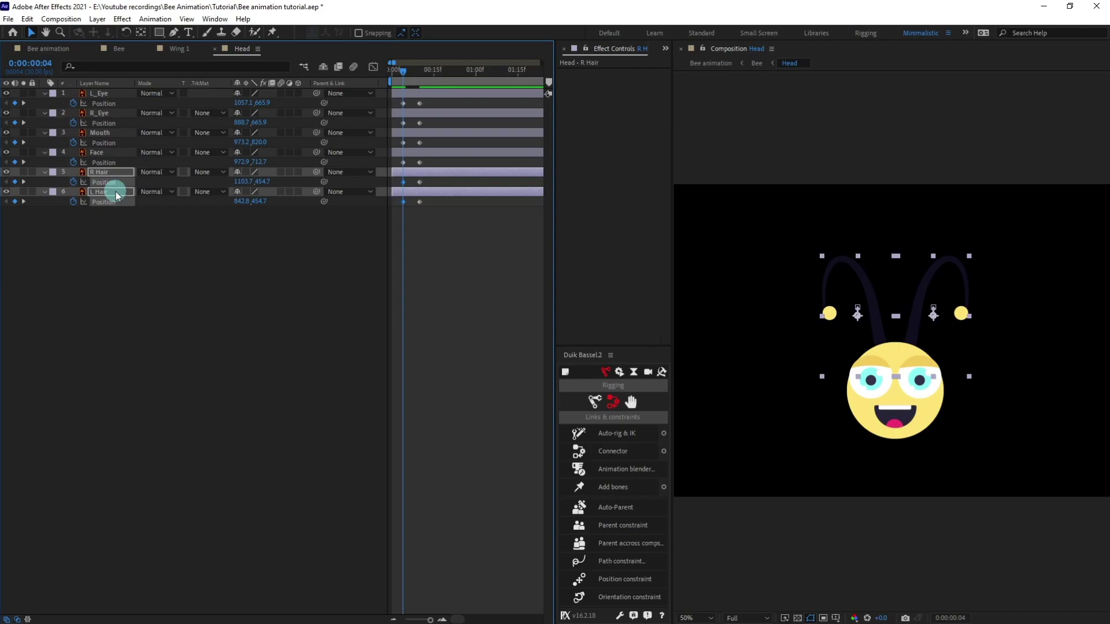
Copy the frame 4 Position keyframes of all six Head layers to frame 16, and apply Easy Ease to all the Position keyframes
{"action": "key", "text": "k"}
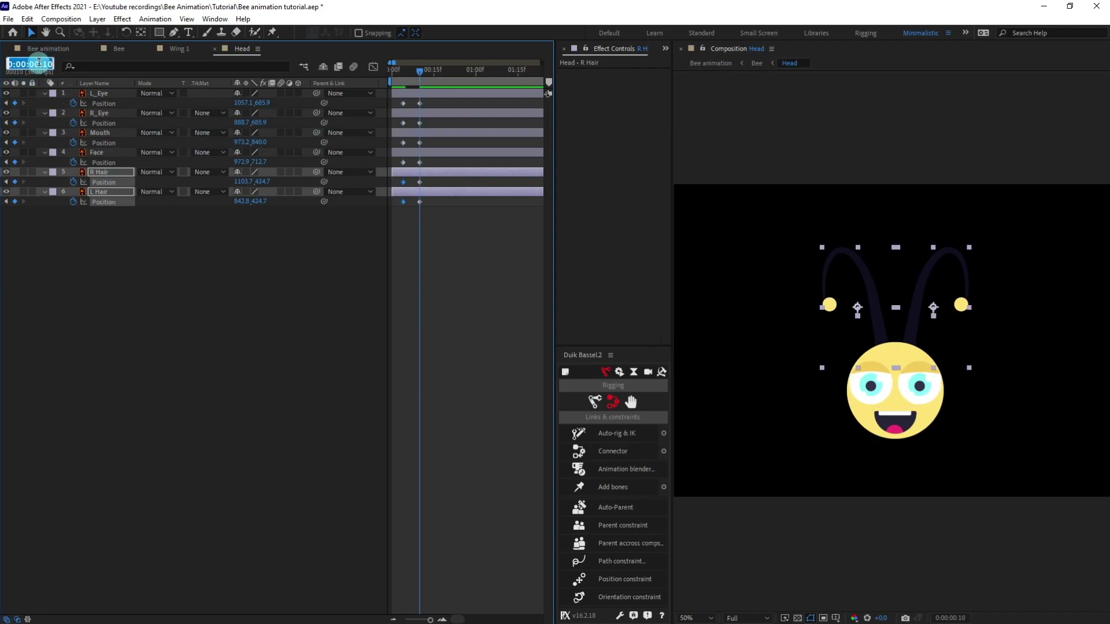
{"action": "type", "text": "16"}
{"action": "key", "text": "Return"}
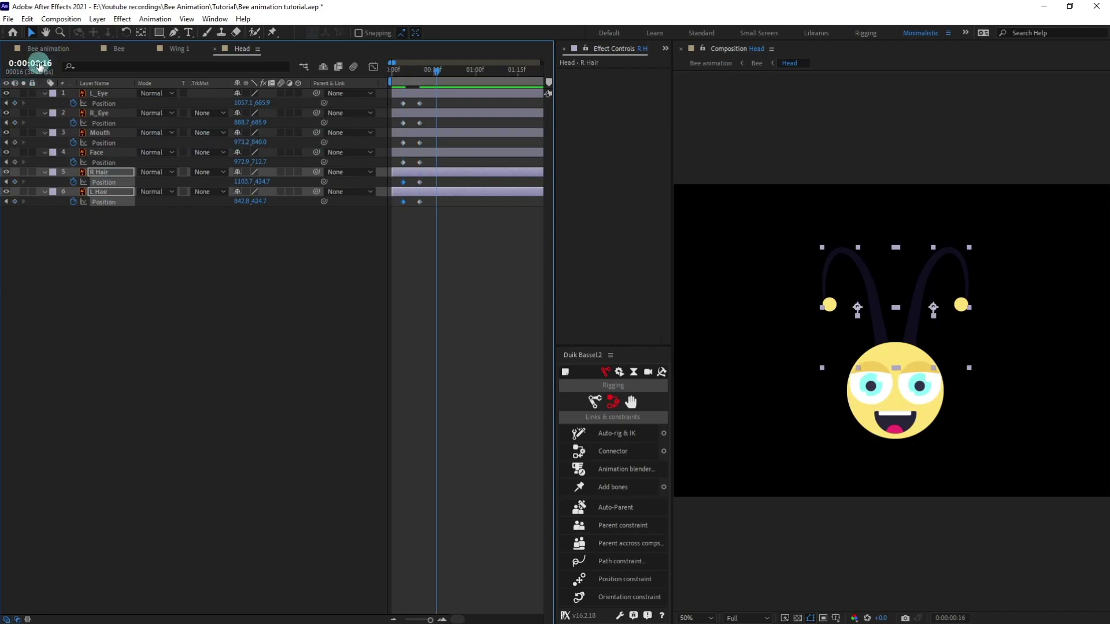
{"action": "left_click_drag", "start_coordinate": [412, 107], "coordinate": [395, 208]}
{"action": "key", "text": "ctrl+c"}
{"action": "key", "text": "ctrl+v"}
{"action": "key", "text": "ctrl+v"}
{"action": "key", "text": "ctrl+c"}
{"action": "key", "text": "ctrl+v"}
{"action": "key", "text": "ctrl+c"}
{"action": "key", "text": "ctrl+v"}
{"action": "key", "text": "ctrl+c"}
{"action": "key", "text": "ctrl+v"}
{"action": "key", "text": "ctrl+c"}
{"action": "key", "text": "ctrl+v"}
{"action": "left_click_drag", "start_coordinate": [486, 248], "coordinate": [390, 107]}
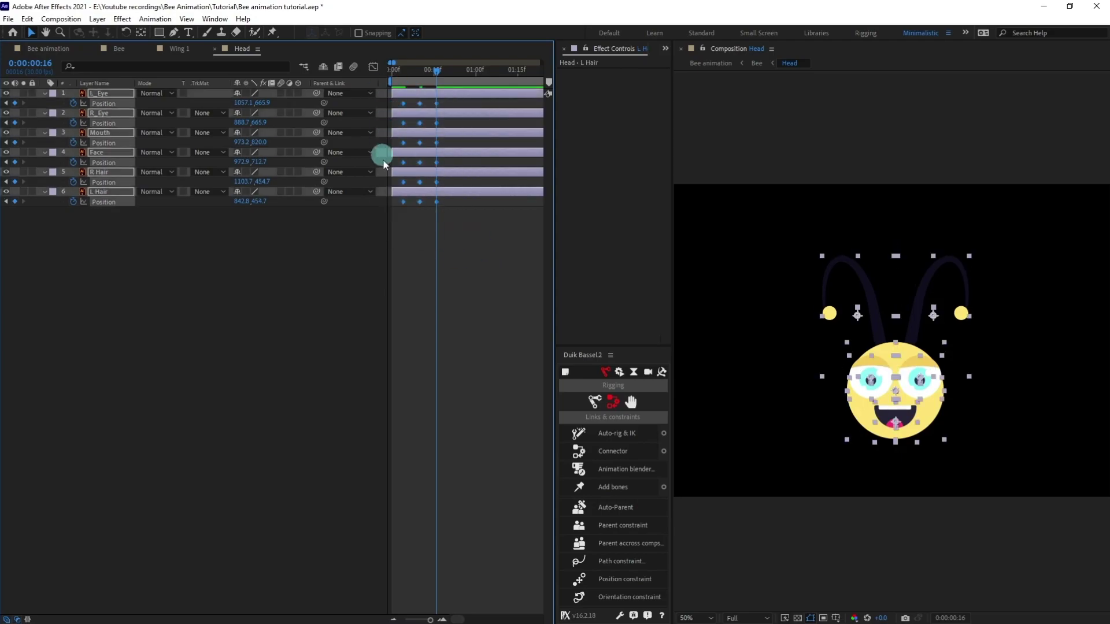
Copy the expression loopIn()+loopOut()-value; from a bone's Rotation in the Wing 1 composition, and return to the Head composition
{"action": "left_click", "coordinate": [179, 49]}
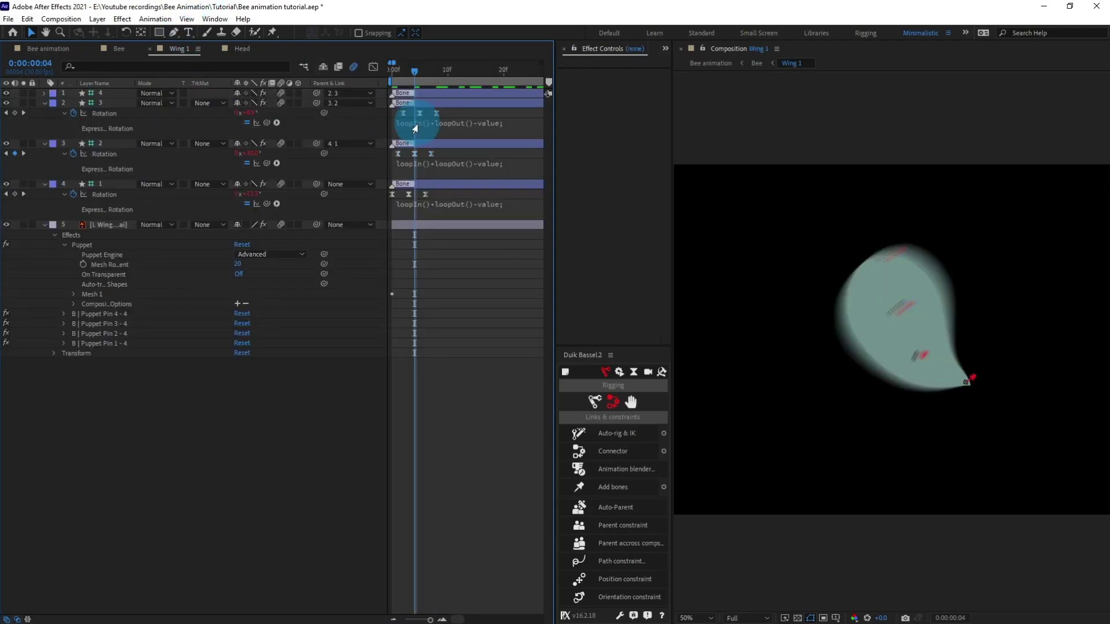
{"action": "left_click", "coordinate": [415, 129]}
{"action": "key", "text": "ctrl+c"}
{"action": "left_click", "coordinate": [275, 415]}
{"action": "left_click", "coordinate": [239, 48]}
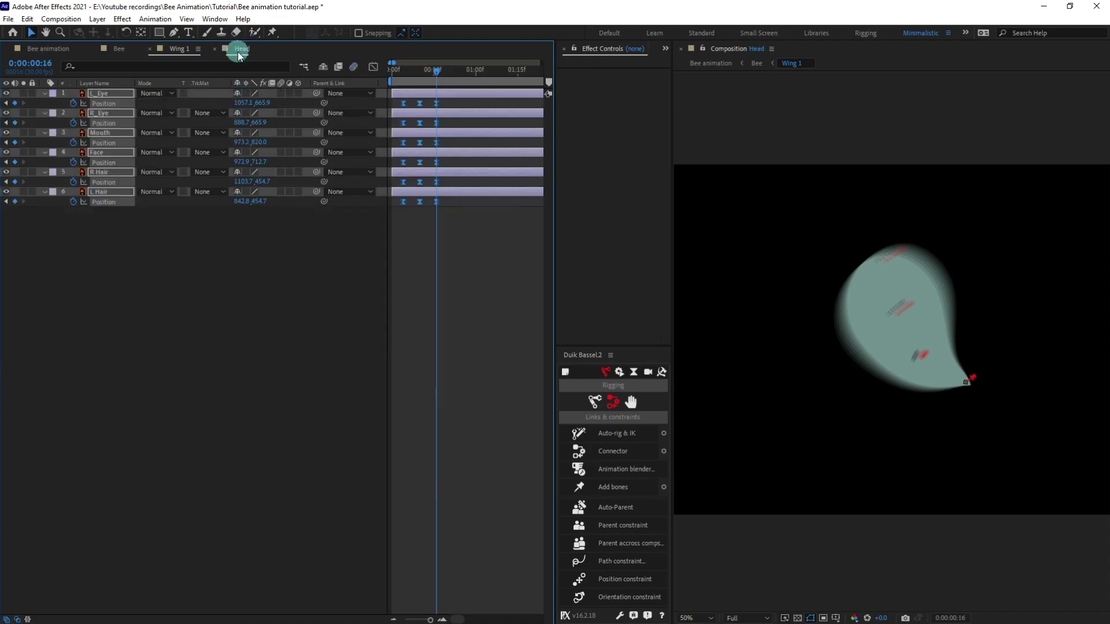
Add the copied loopIn()+loopOut()-value; expression to the Position of all six Head layers
{"action": "left_click", "coordinate": [73, 103], "text": "alt"}
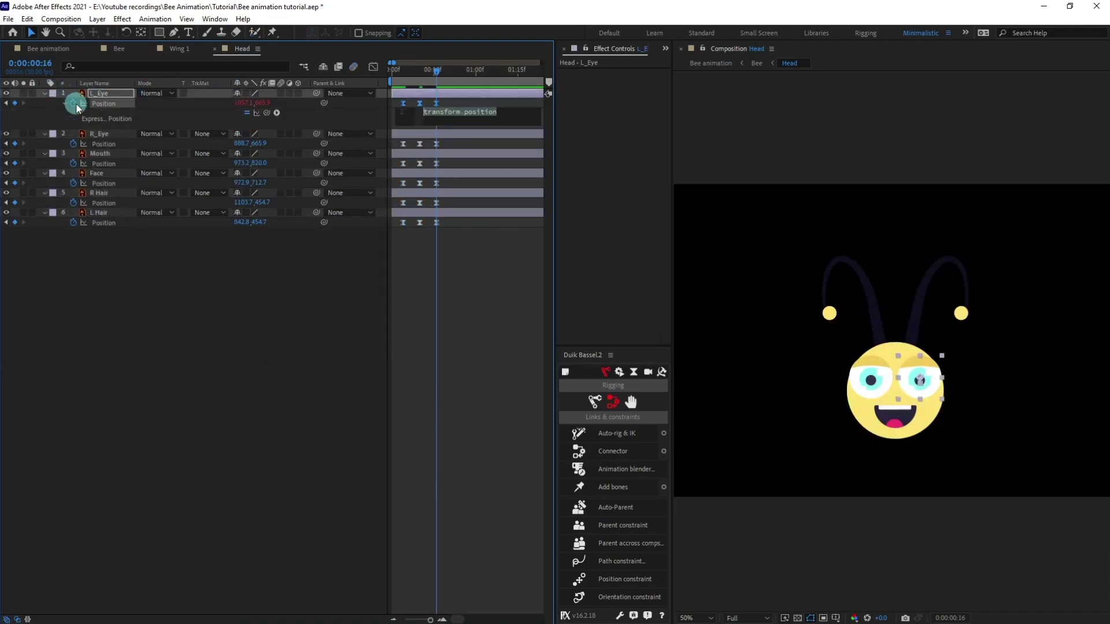
{"action": "key", "text": "ctrl+v"}
{"action": "left_click", "coordinate": [74, 144], "text": "alt"}
{"action": "key", "text": "ctrl+v"}
{"action": "left_click", "coordinate": [73, 185], "text": "alt"}
{"action": "key", "text": "ctrl+v"}
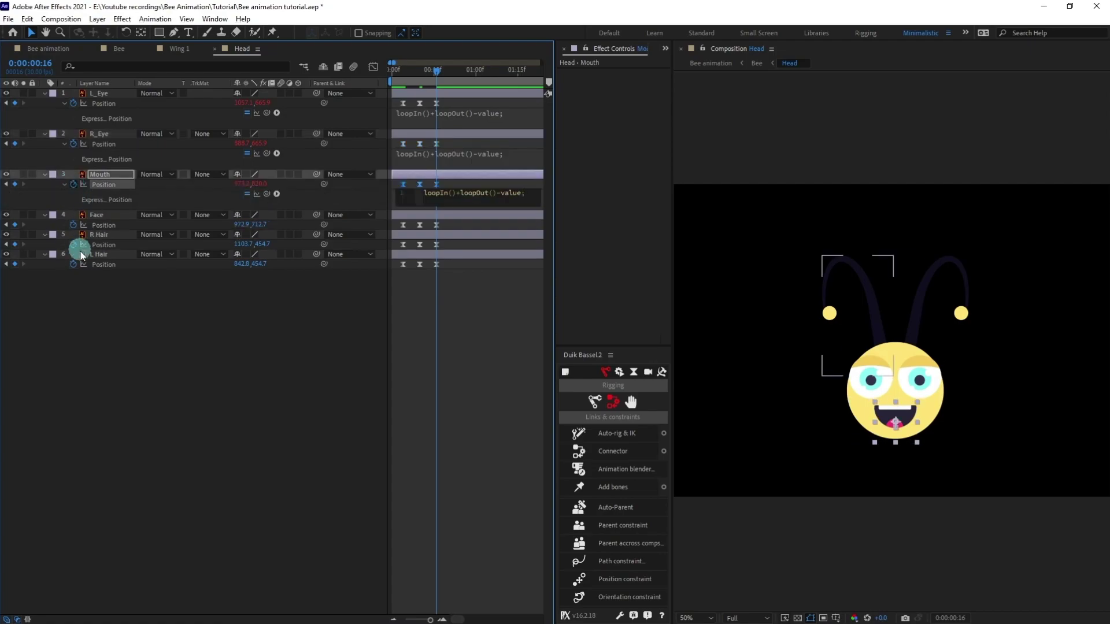
{"action": "left_click", "coordinate": [74, 225], "text": "alt"}
{"action": "key", "text": "ctrl+v"}
{"action": "left_click", "coordinate": [73, 266], "text": "alt"}
{"action": "key", "text": "ctrl+v"}
{"action": "left_click", "coordinate": [74, 306], "text": "alt"}
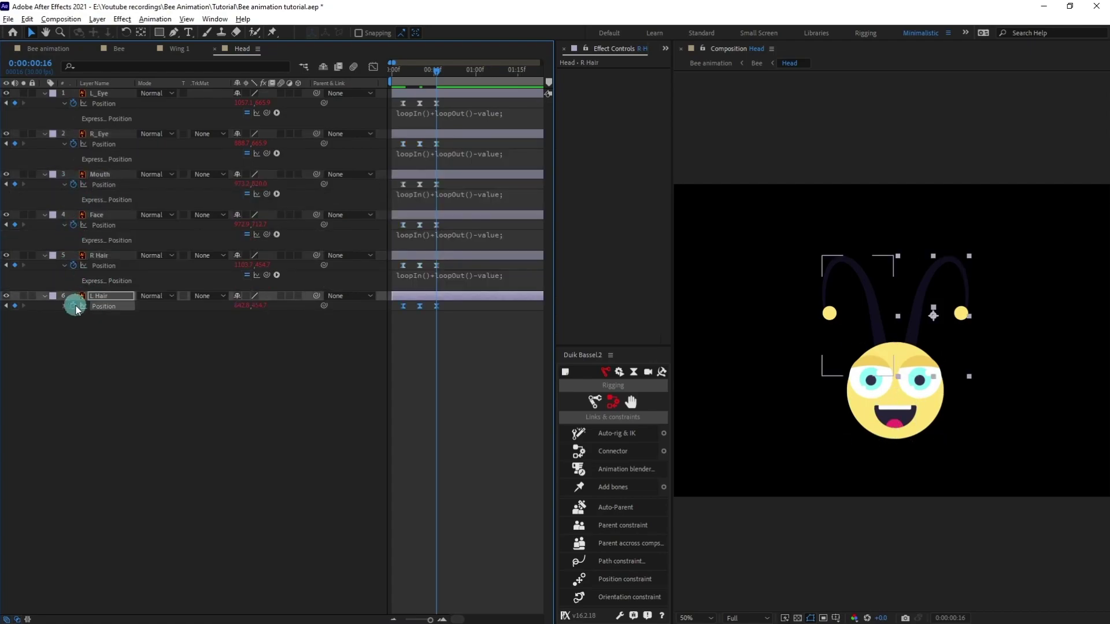
{"action": "key", "text": "ctrl+v"}
{"action": "left_click", "coordinate": [273, 421]}
Play back the Bee composition from around frame 3 to check the looping facial and antenna motion
{"action": "left_click", "coordinate": [47, 51]}
{"action": "left_click", "coordinate": [111, 48]}
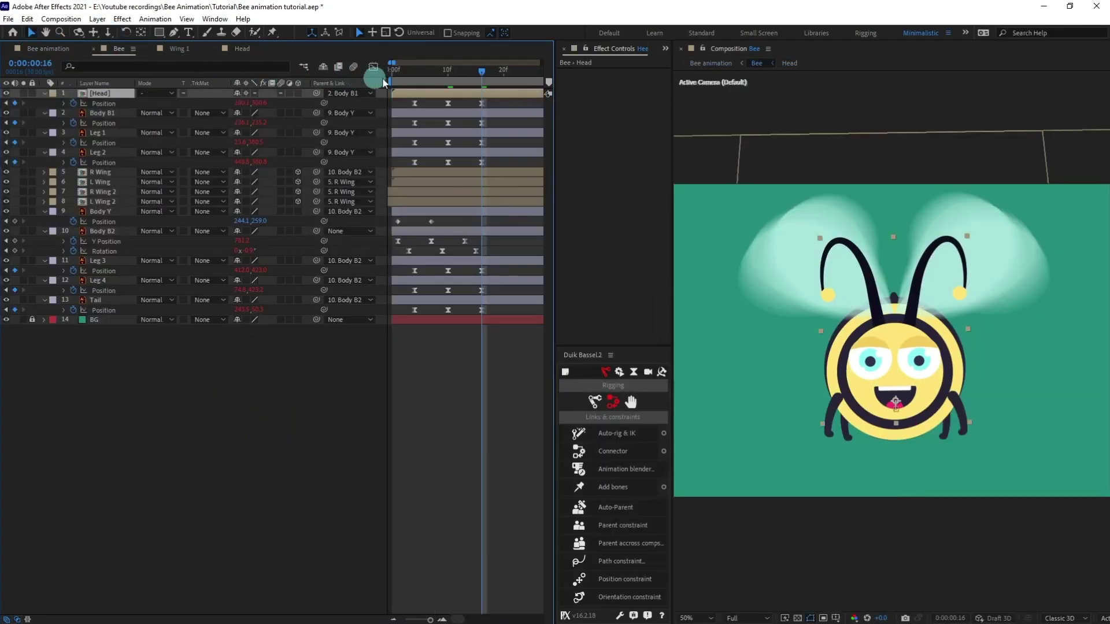
{"action": "left_click", "coordinate": [411, 72]}
{"action": "key", "text": "space"}
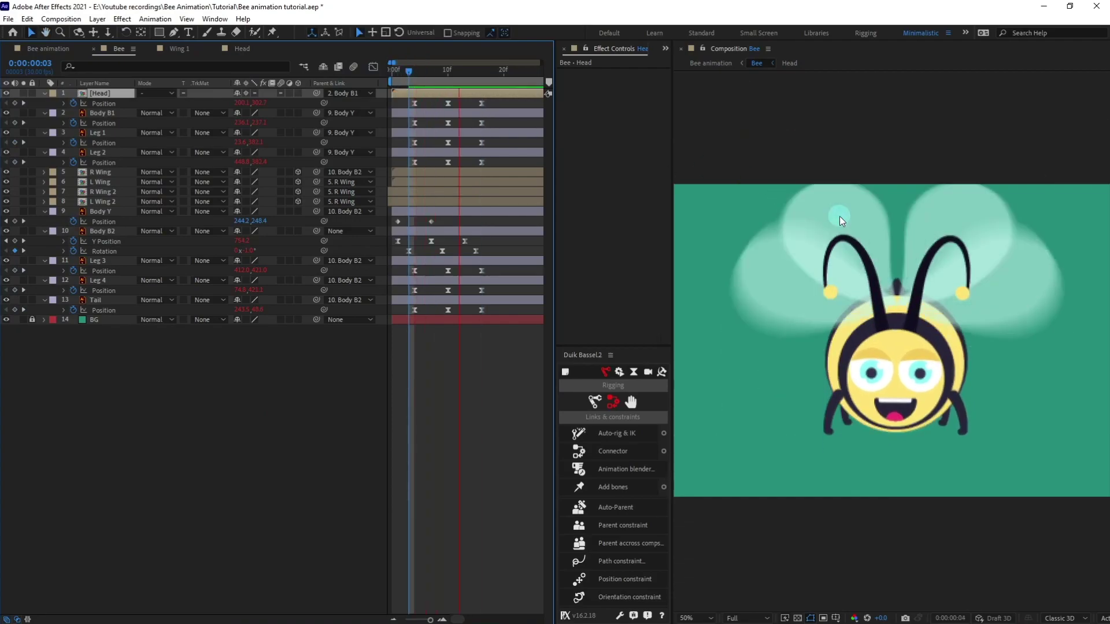
{"action": "scroll", "coordinate": [865, 225], "scroll_direction": "down", "scroll_amount": 2}
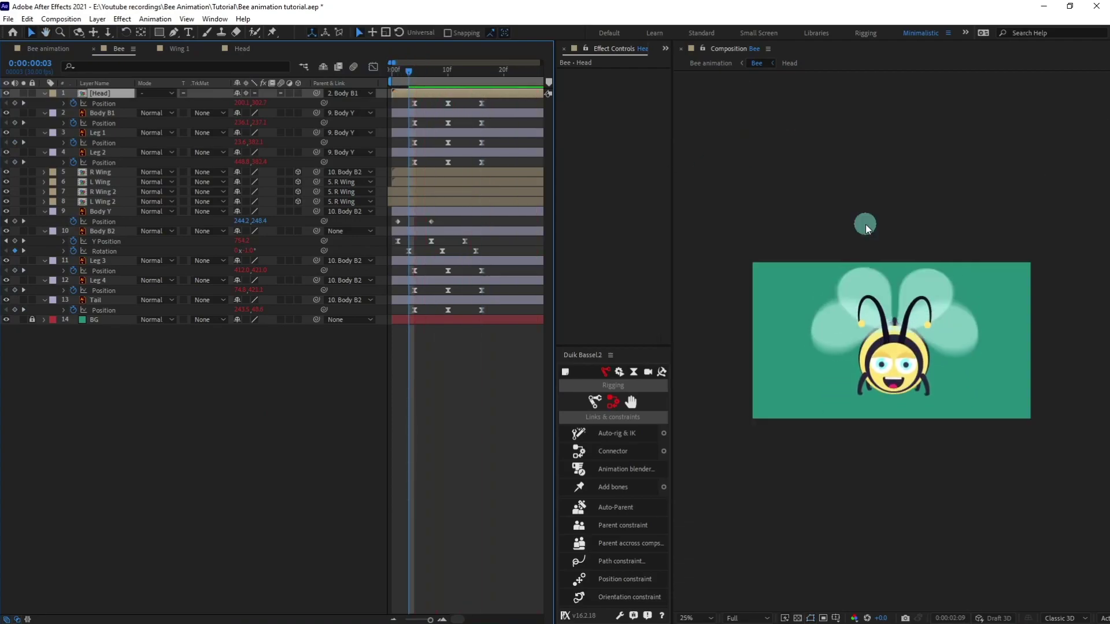
{"action": "key", "text": "space"}
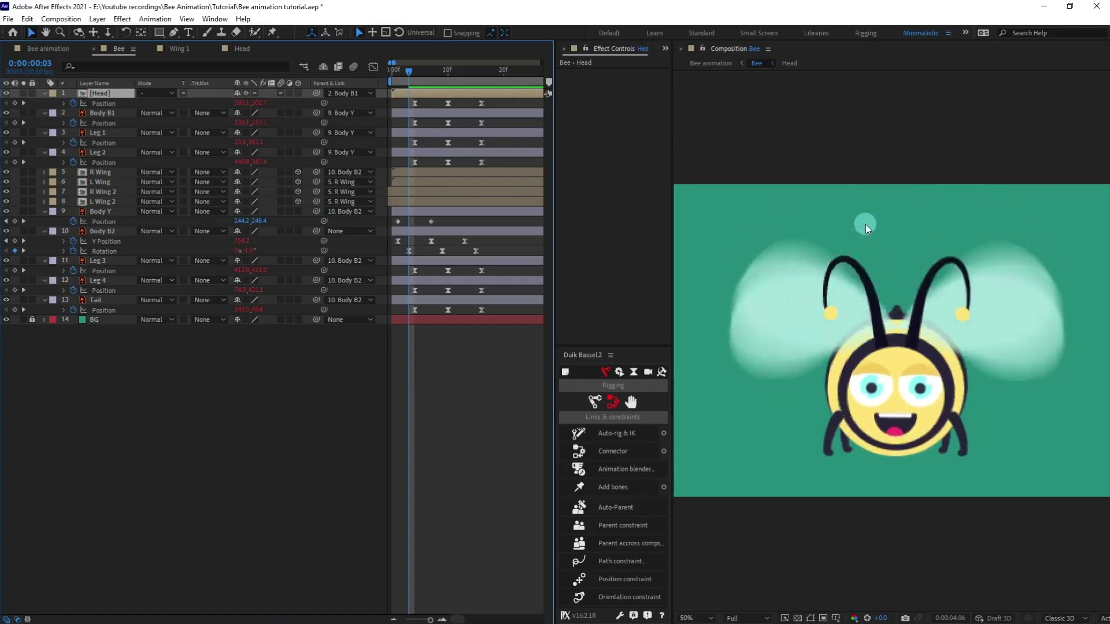